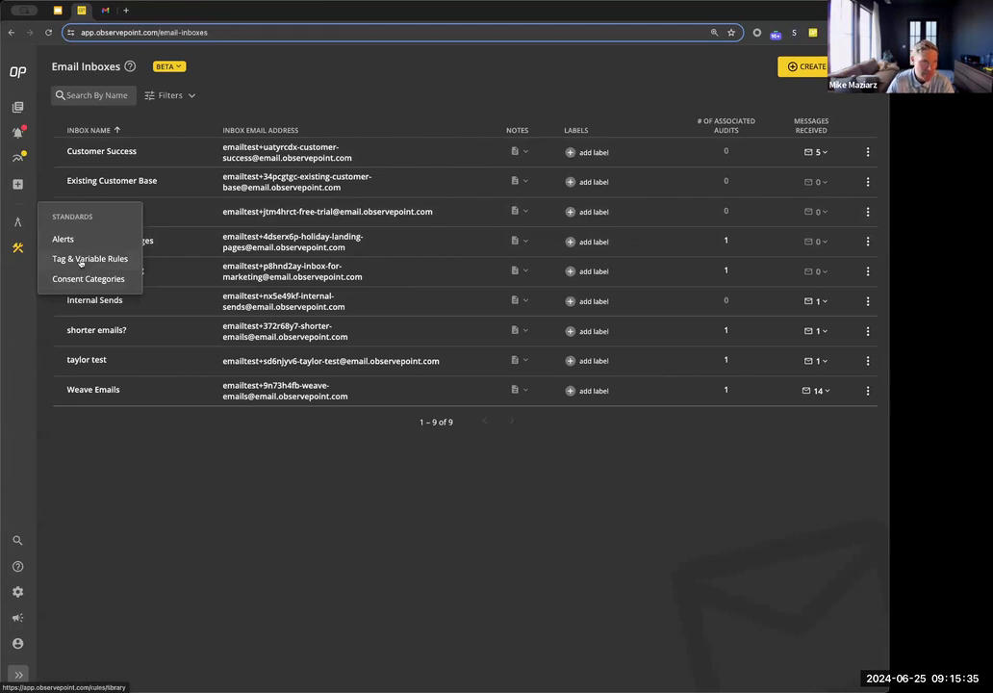
- Open the Tag & Variable Rules library and look through the existing rules
click(81, 260)
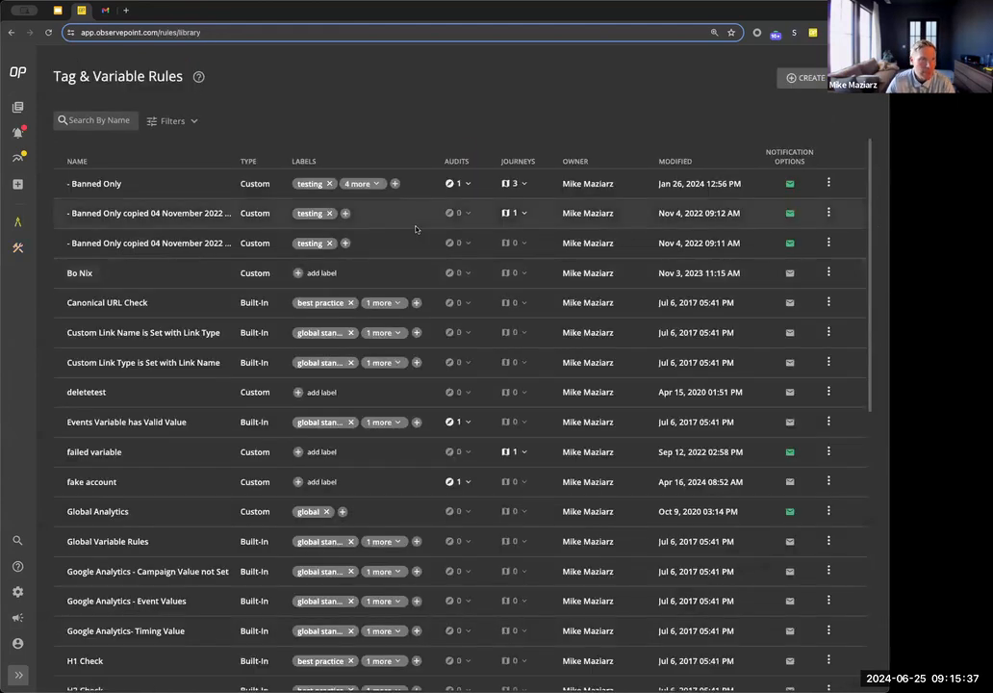
scroll(416, 229, down, 6)
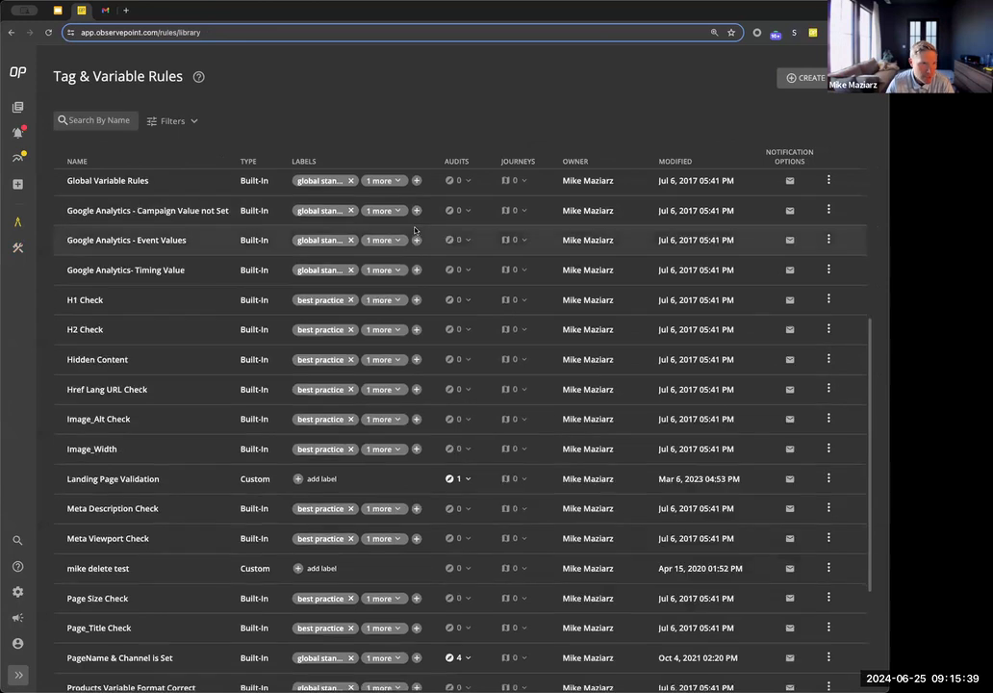
scroll(415, 228, down, 3)
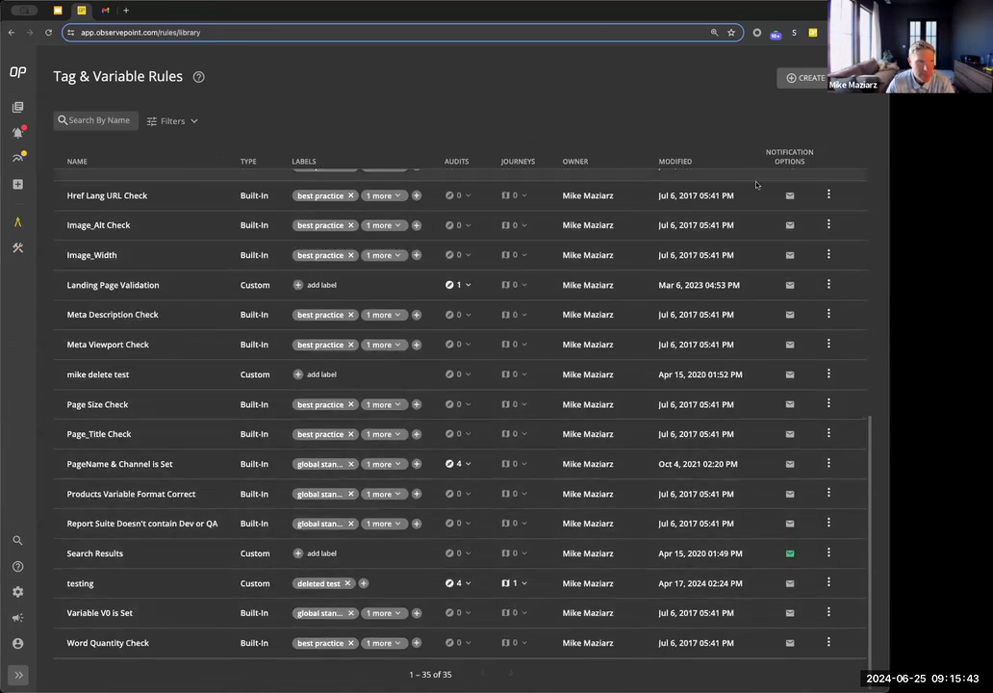
scroll(757, 185, up, 10)
- Start a new tag and variable rule and name it Analytics Present
click(805, 77)
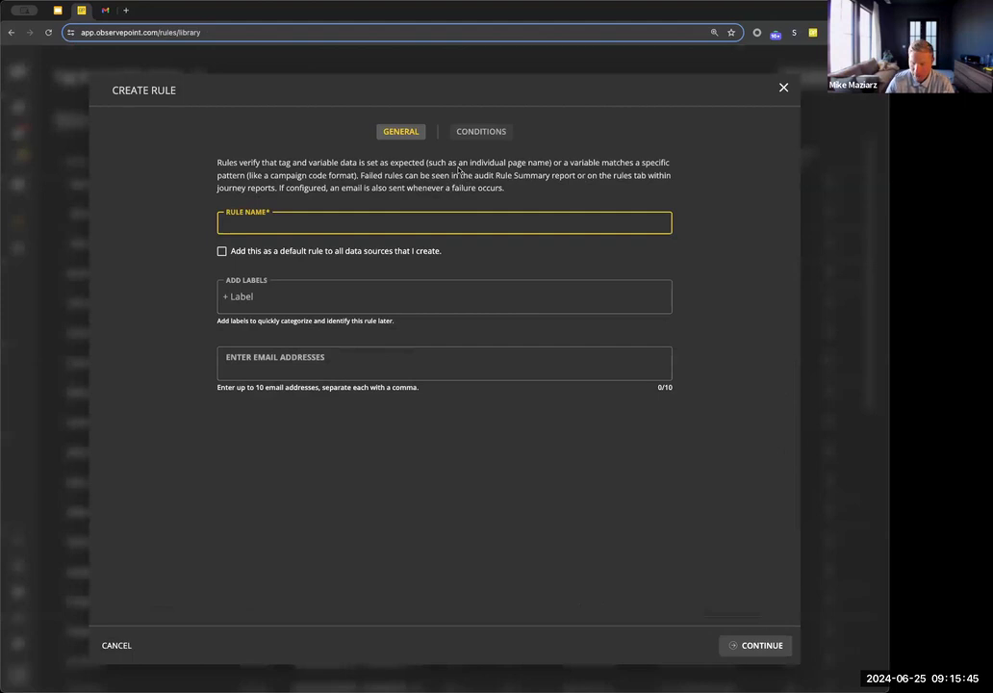
text(A)
key(BackSpace)
text(a)
key(BackSpace)
text(naltyics)
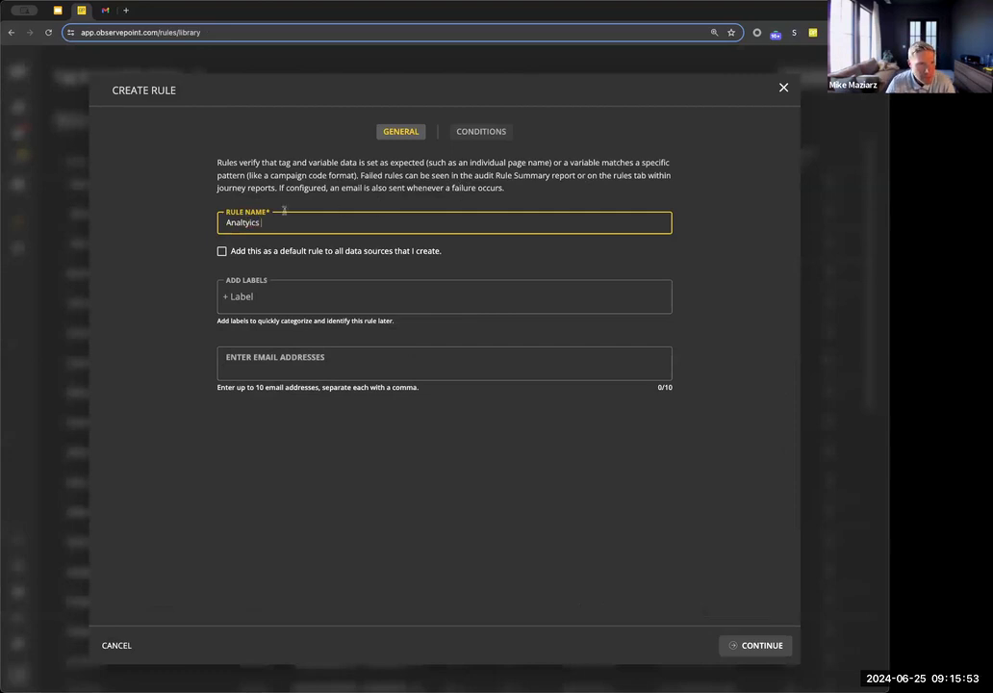
right_click(242, 222)
click(336, 218)
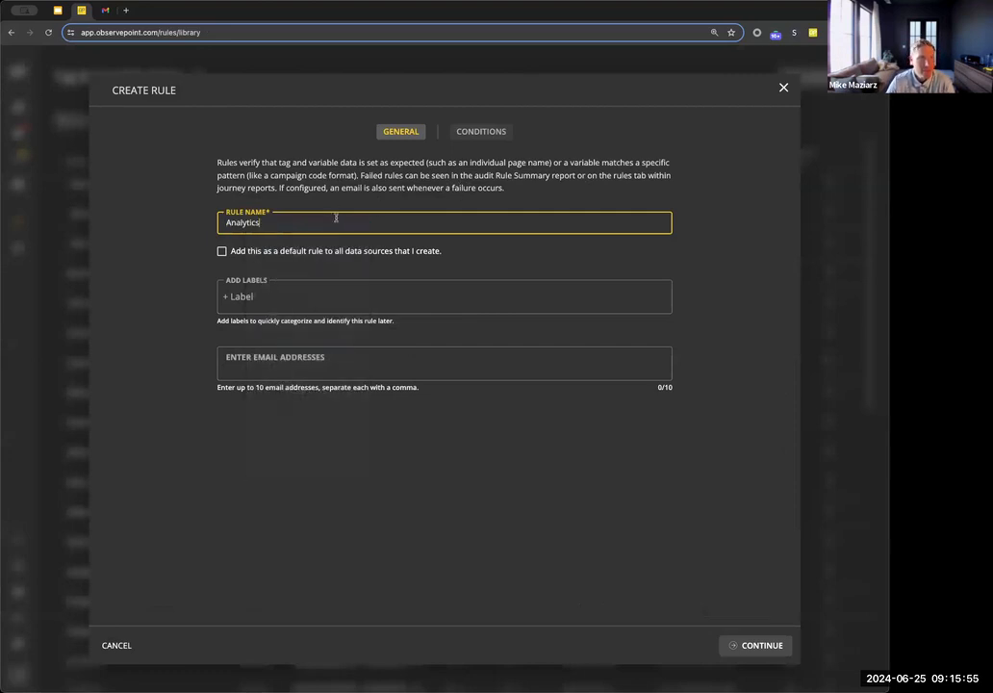
text(Present)
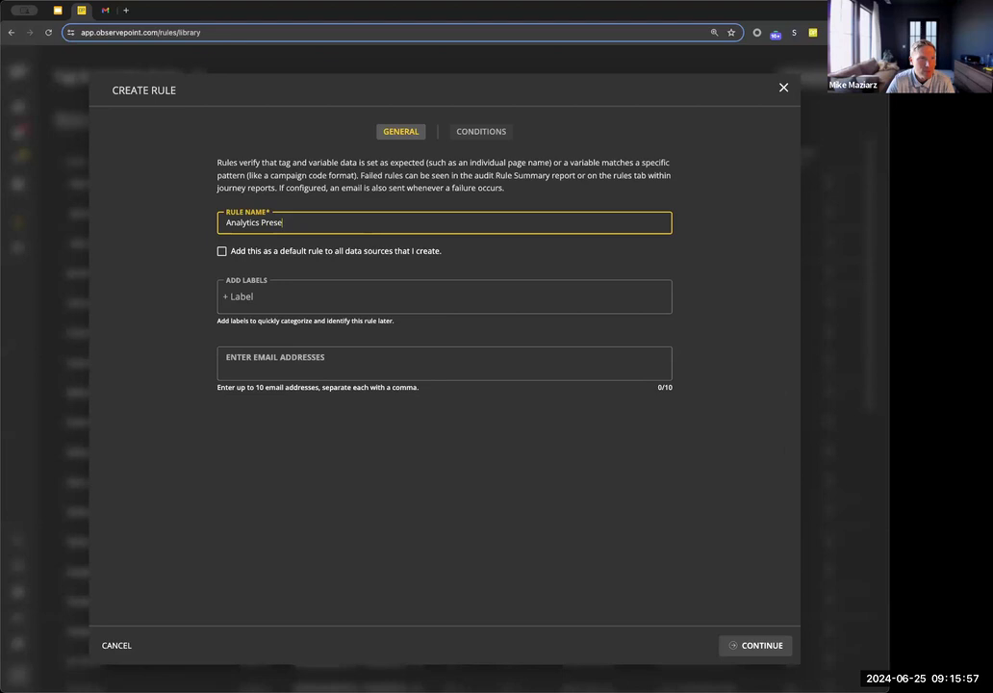
- Check the rule's label and email address fields without filling them, and go to its conditions
click(289, 301)
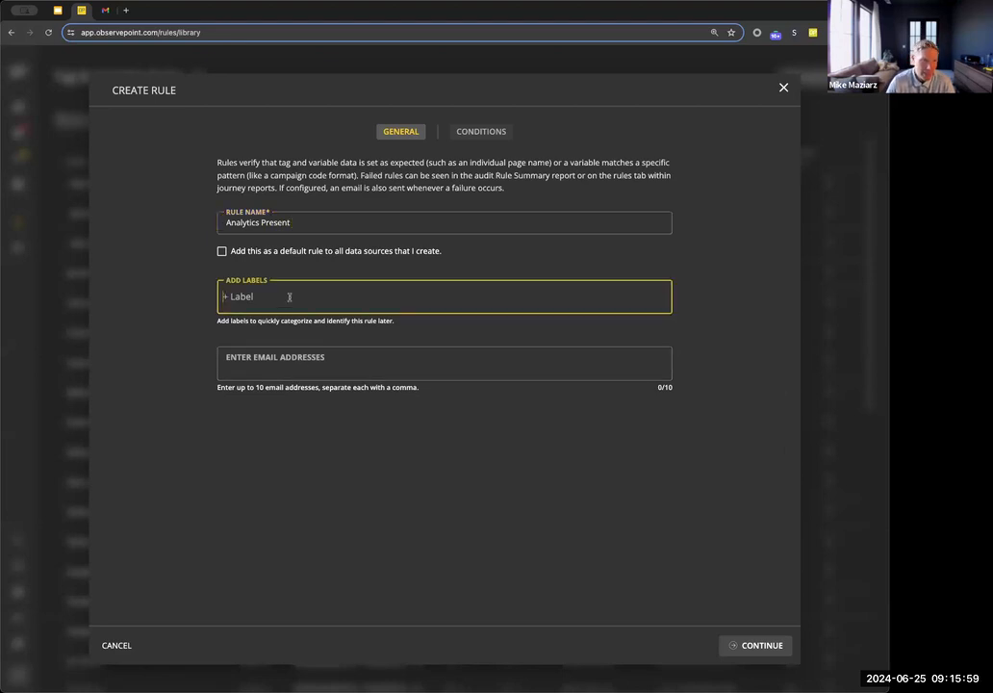
click(313, 364)
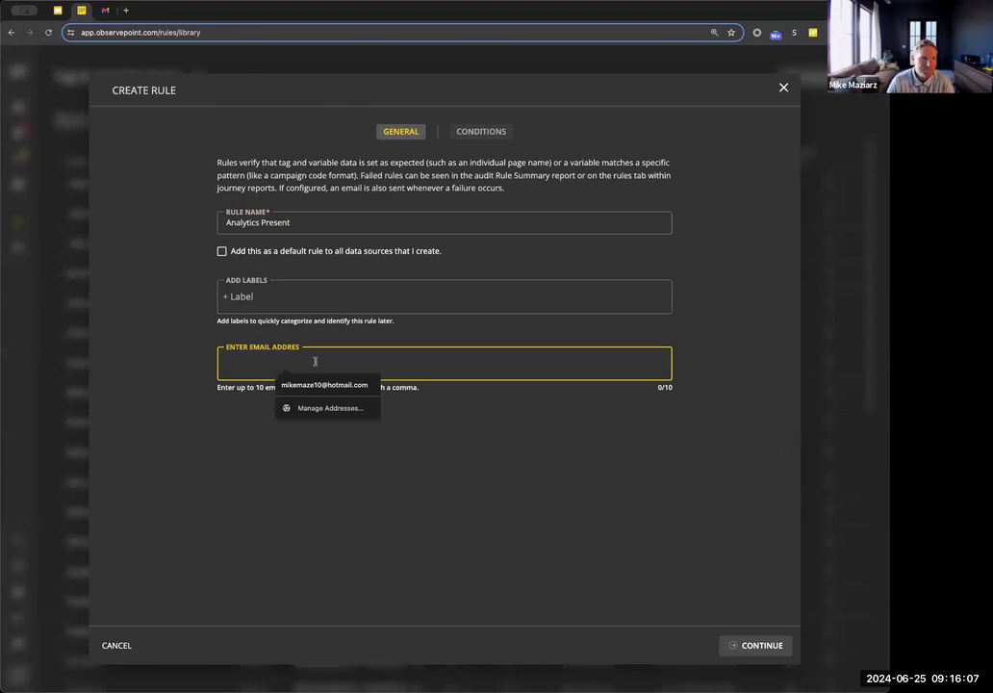
click(479, 132)
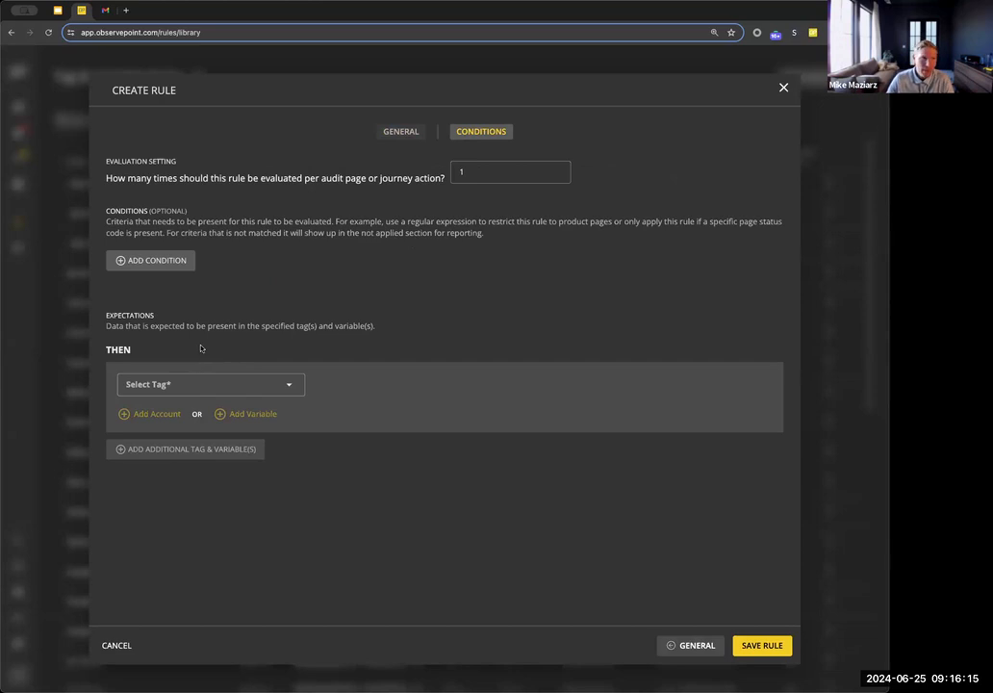
click(134, 260)
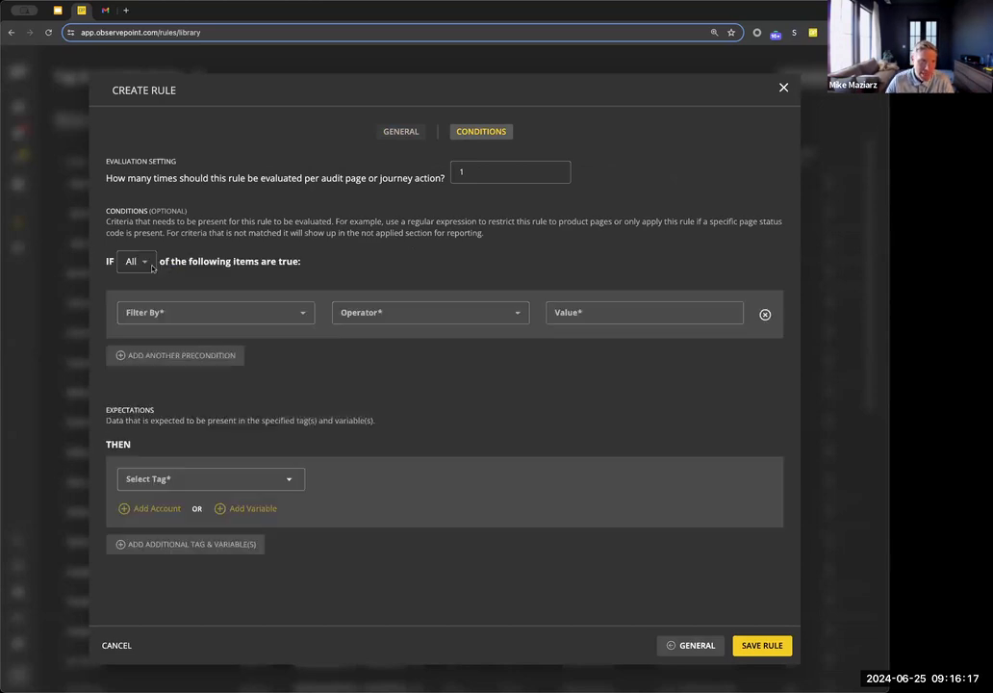
click(229, 309)
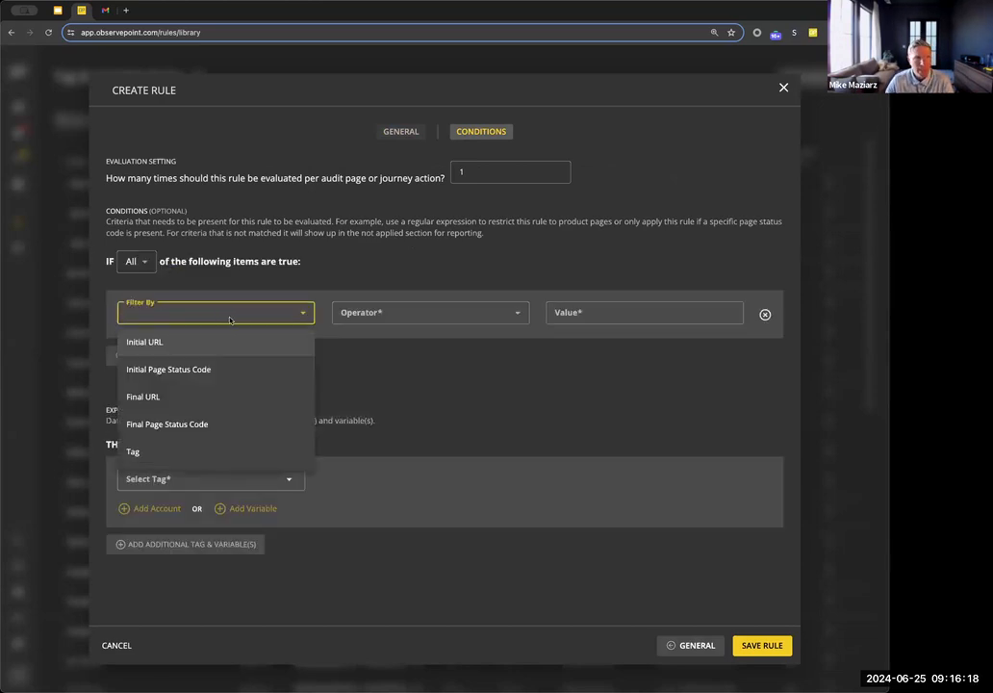
click(226, 392)
click(369, 321)
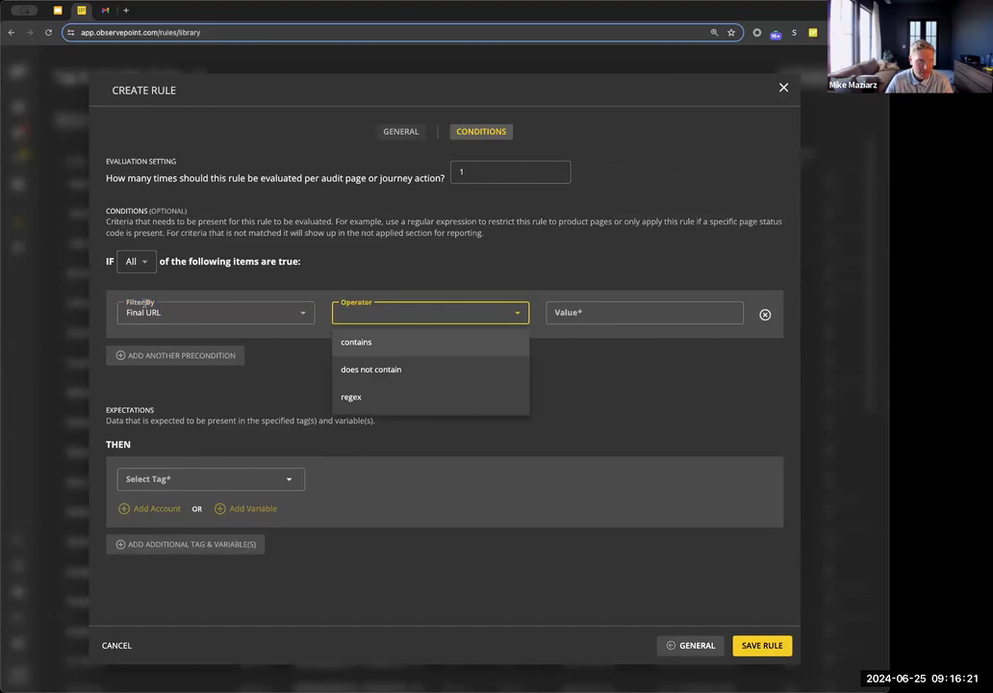
click(159, 310)
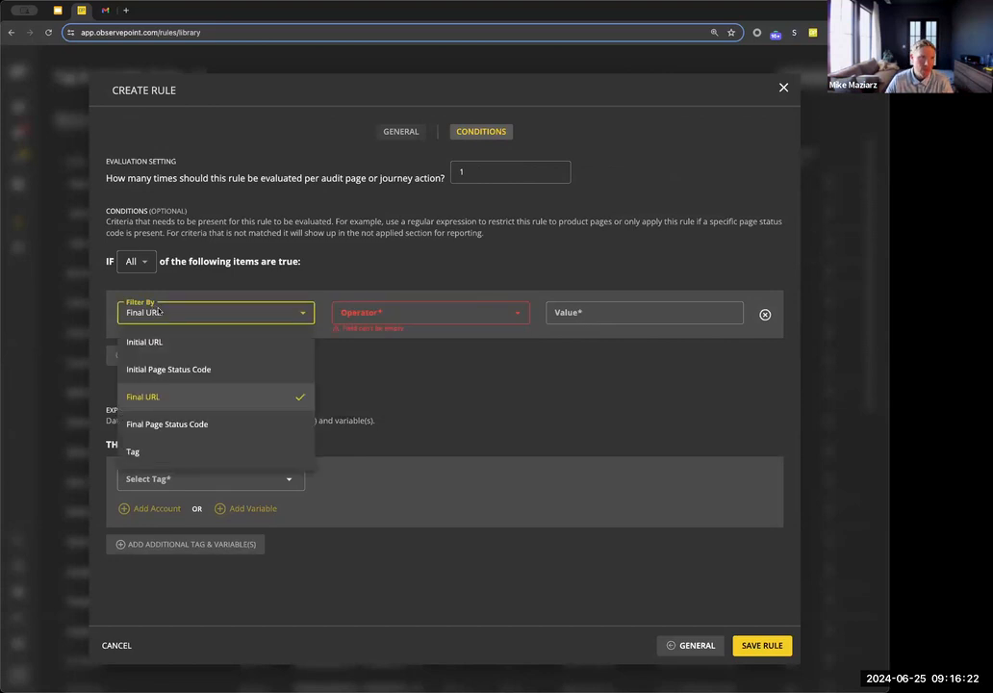
click(133, 451)
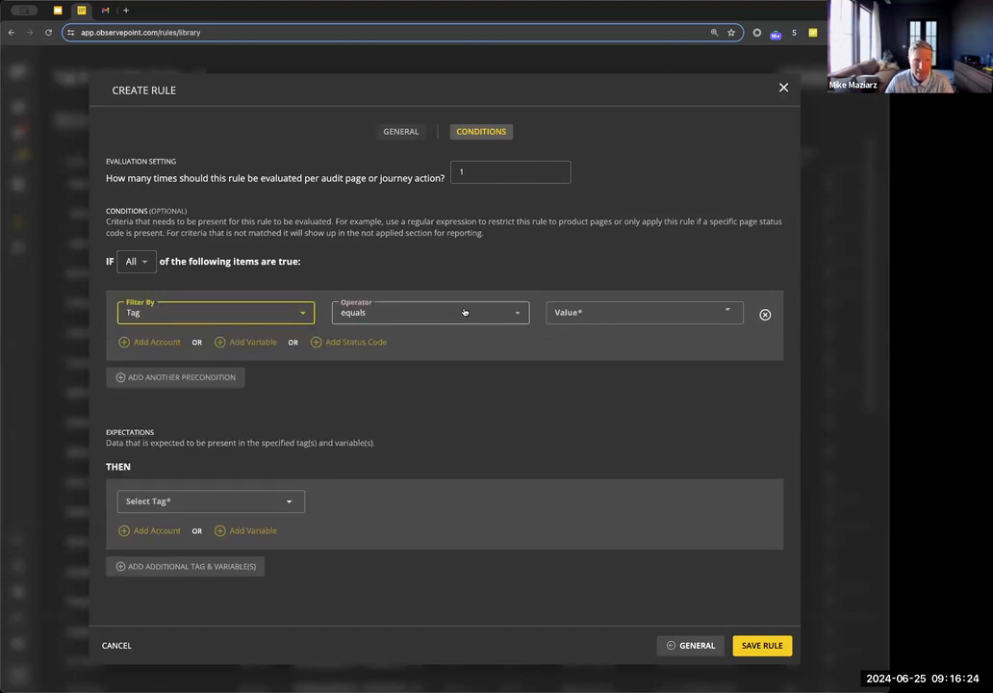
click(766, 315)
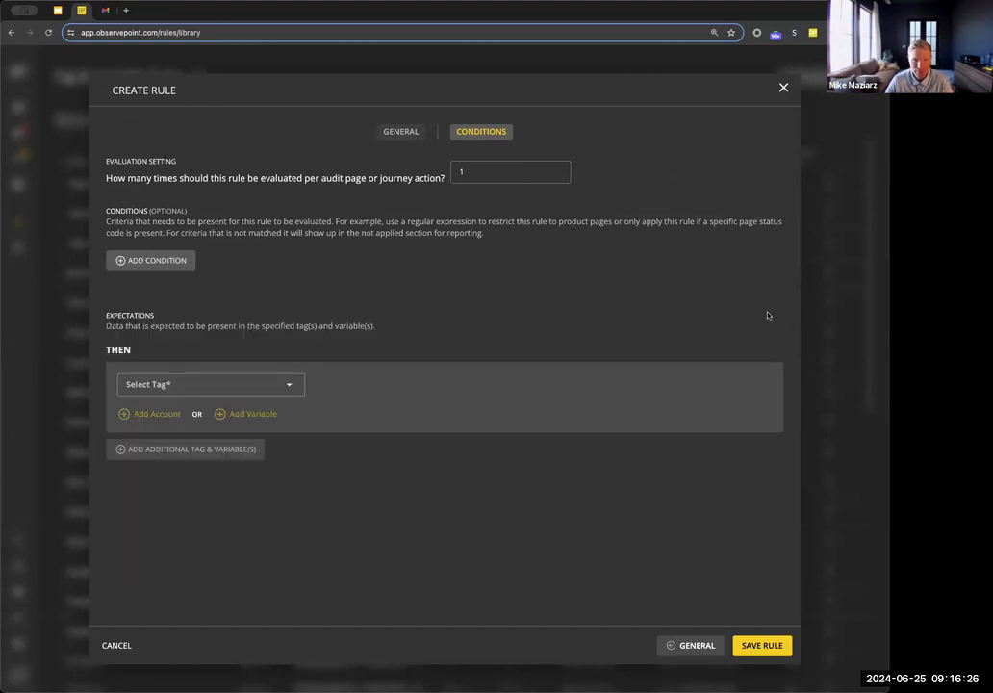
- Set Google Analytics 4 as the tag expected by the rule and save the rule
click(222, 382)
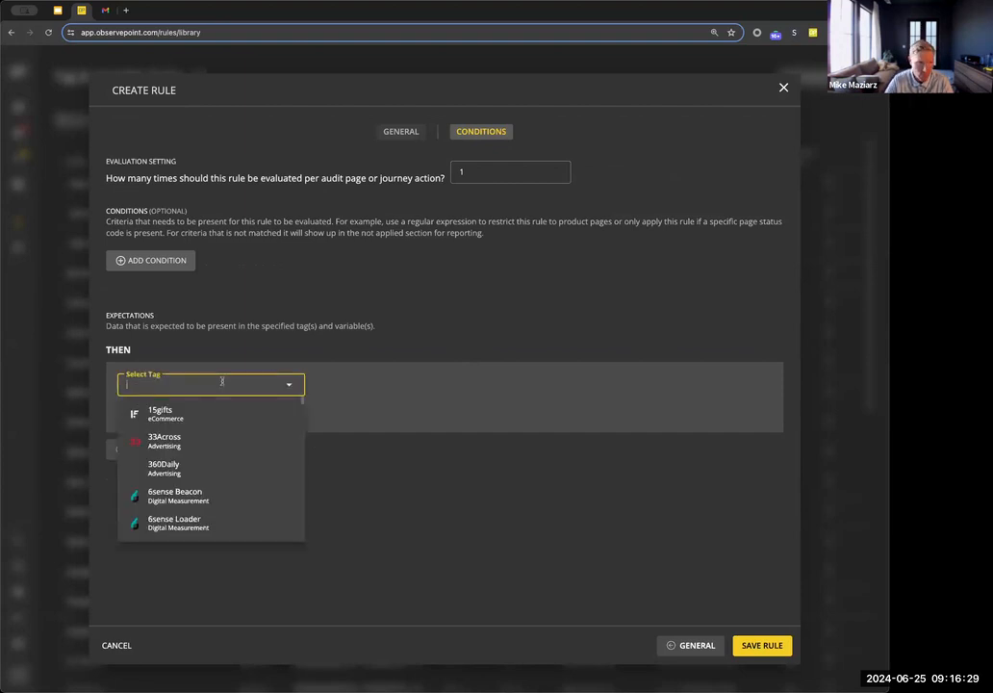
text(ana)
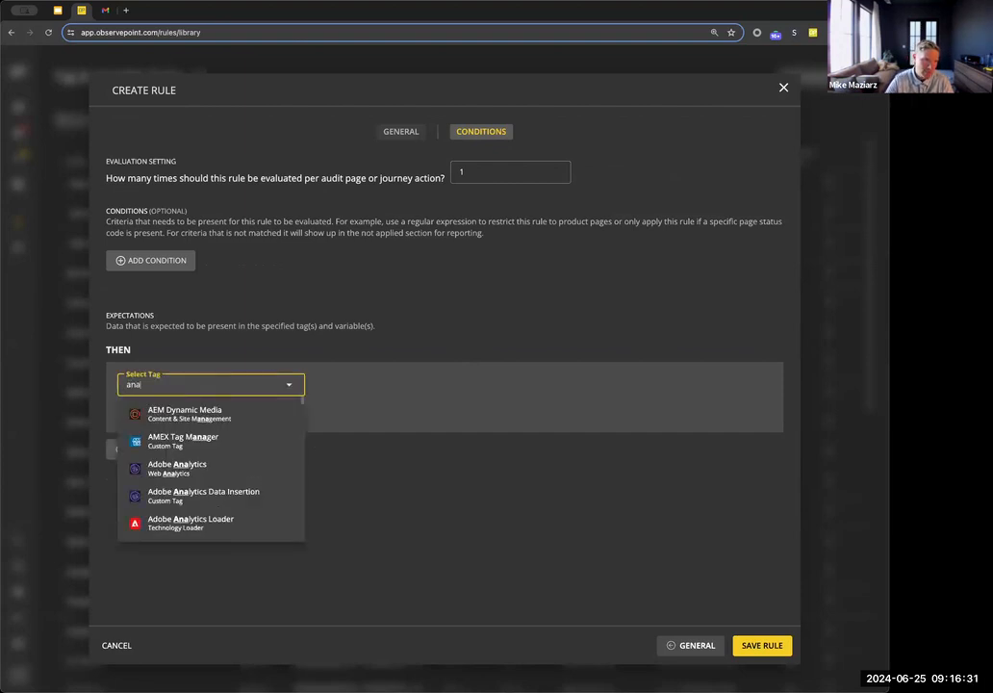
double_click(232, 384)
text(google)
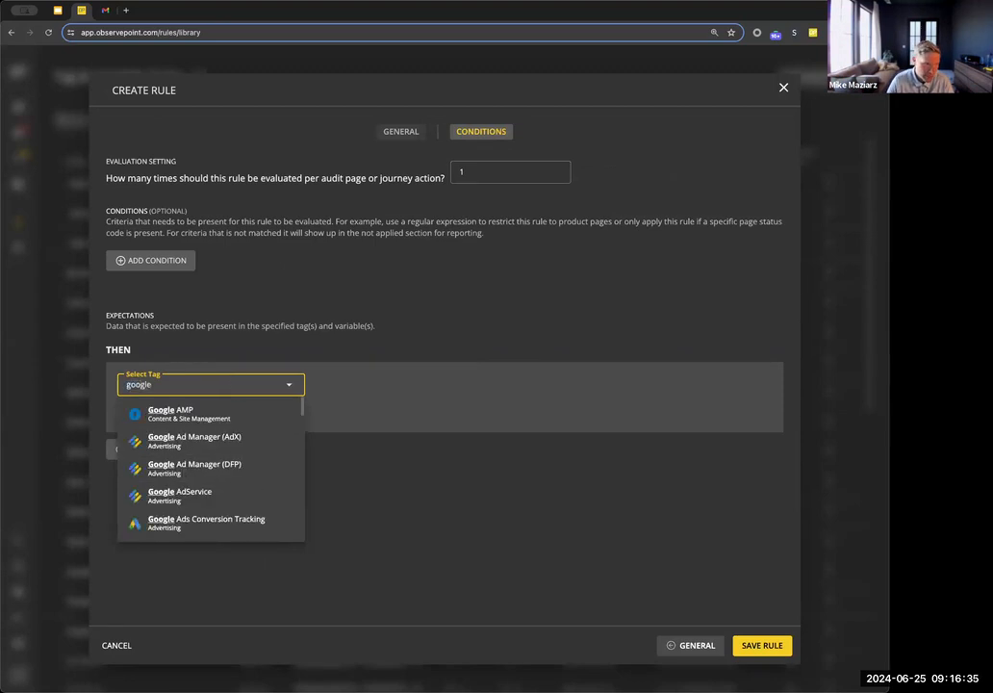
scroll(222, 471, down, 5)
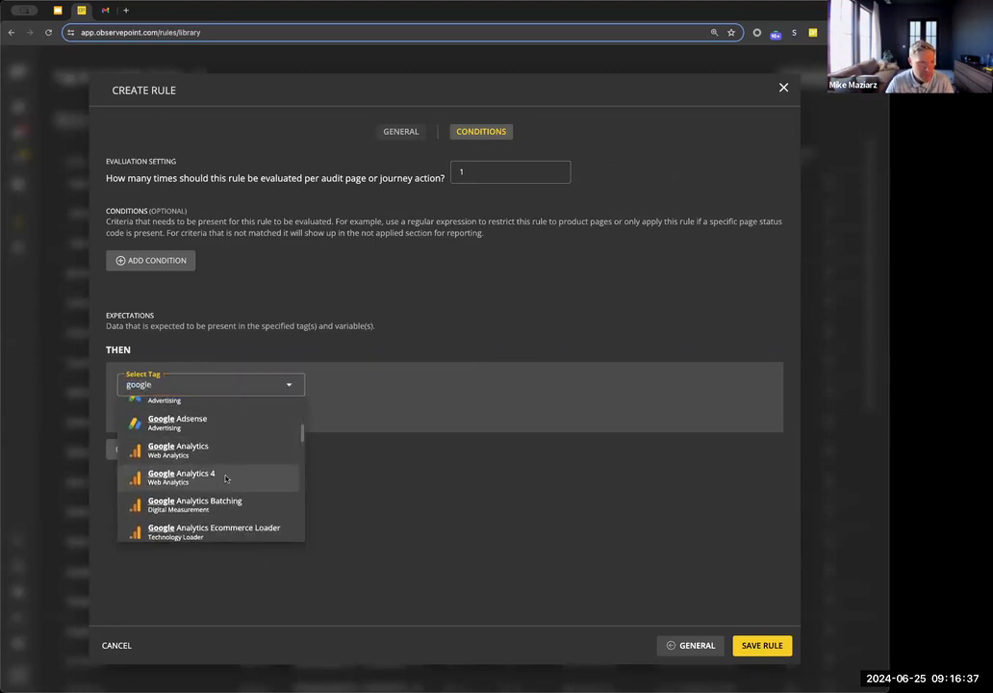
click(226, 478)
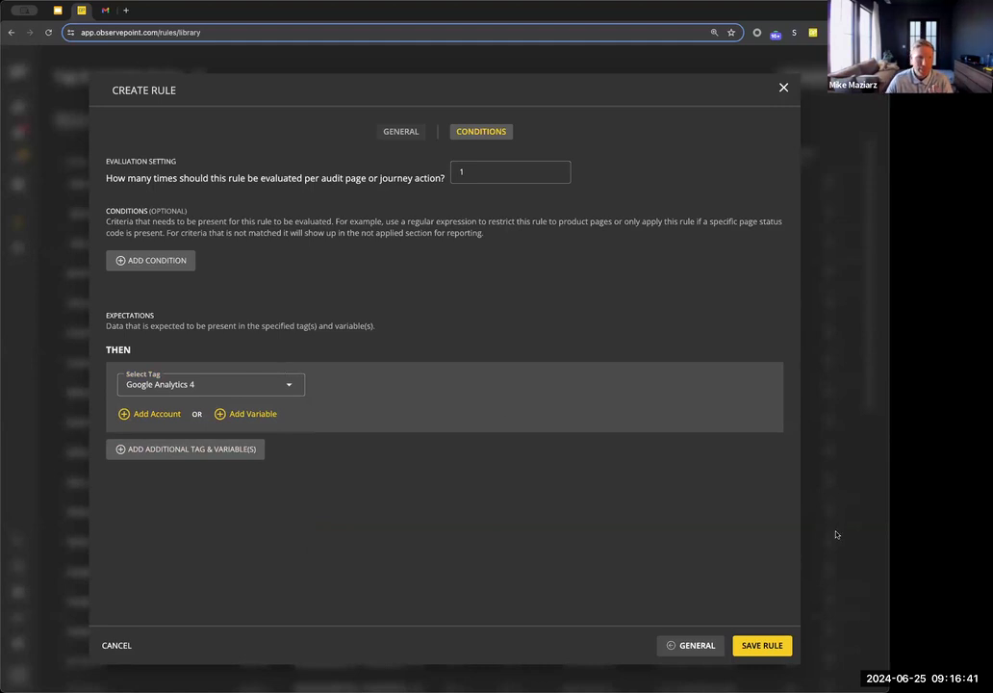
click(759, 645)
scroll(578, 433, down, 2)
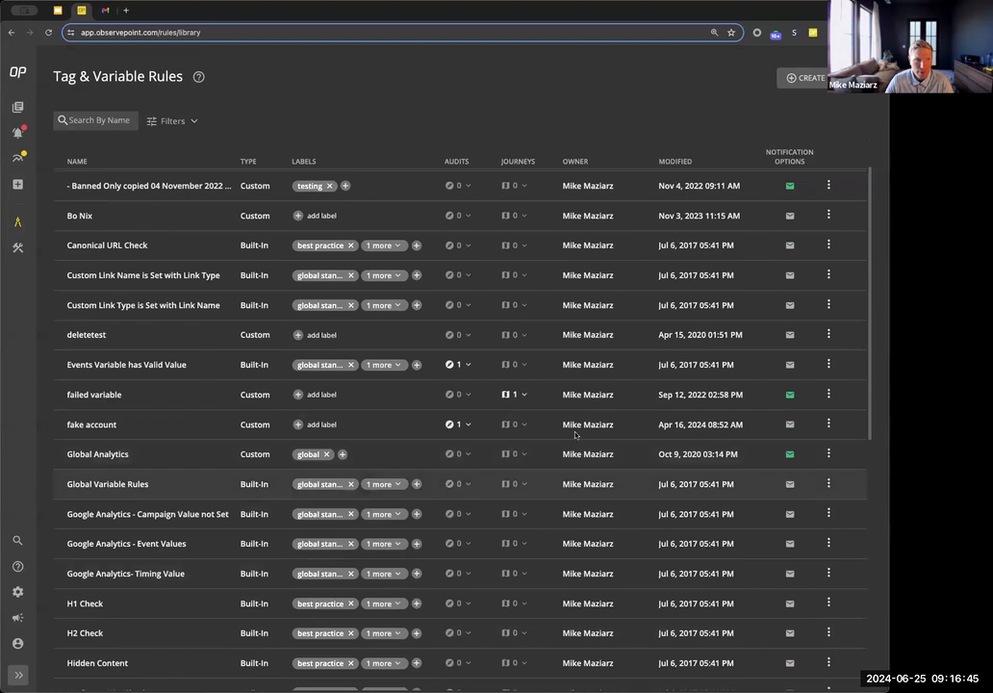
- Open the Daily Top Pages Audit from the audits and journeys for editing and show its standards
mouse_move(21, 108)
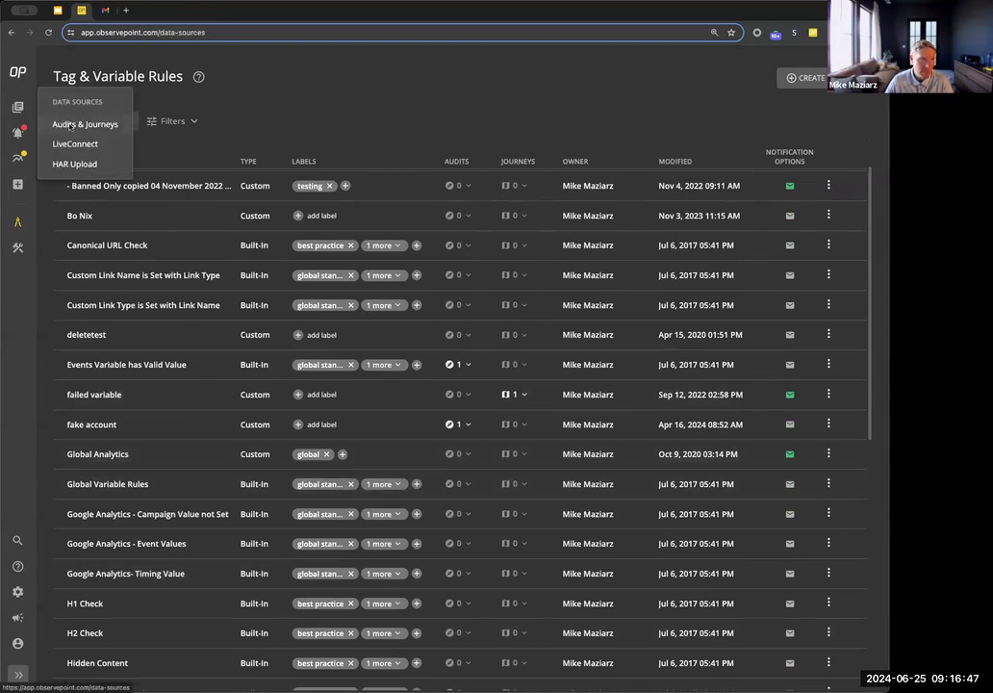
click(77, 126)
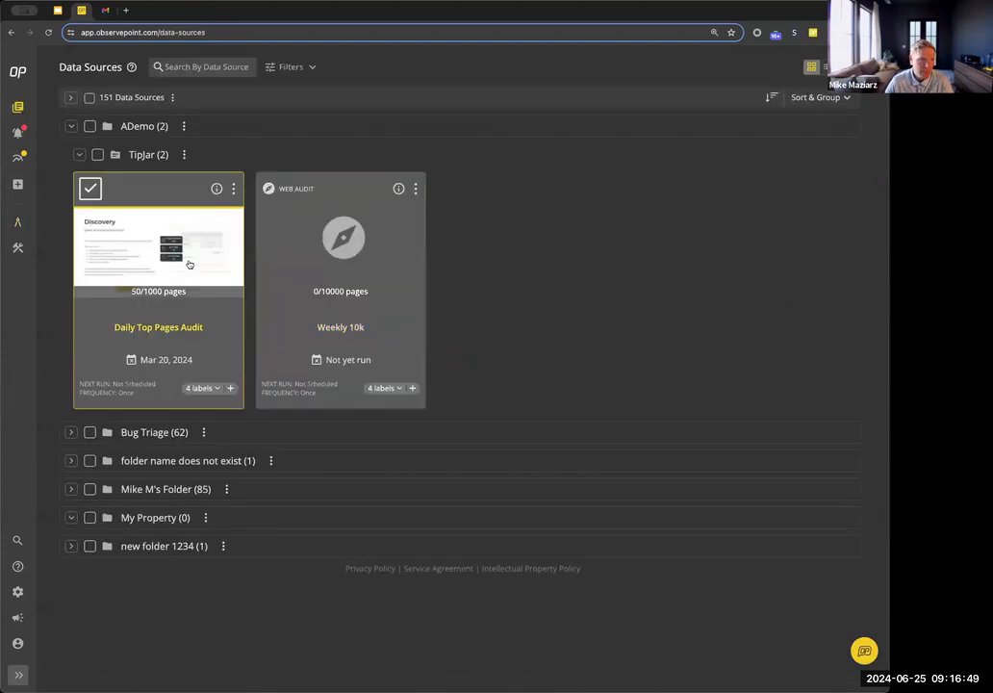
click(232, 188)
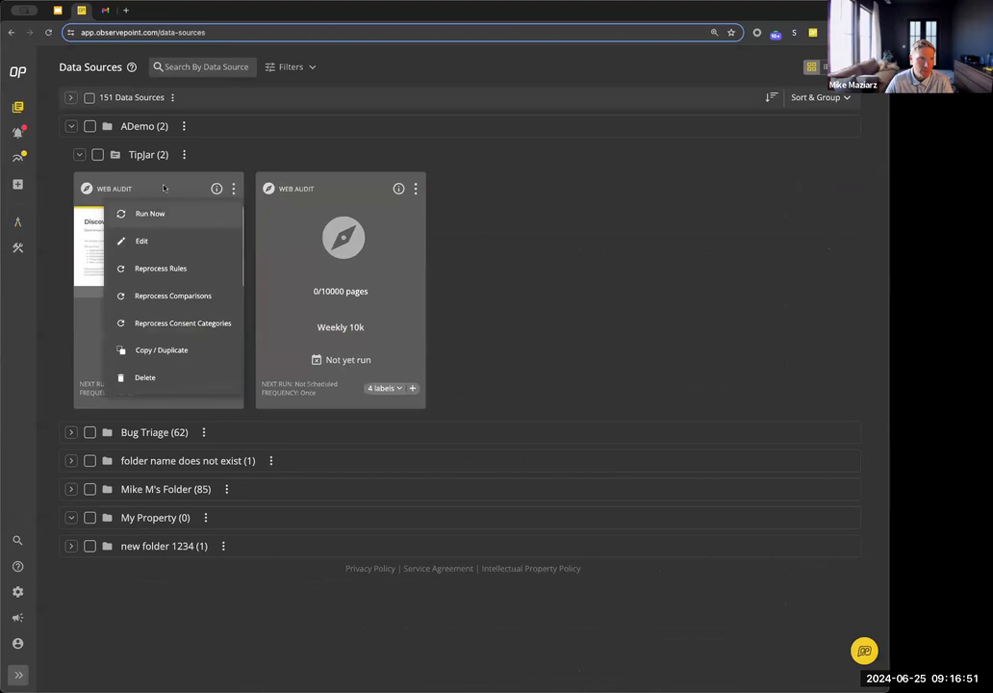
click(243, 192)
click(233, 188)
click(154, 239)
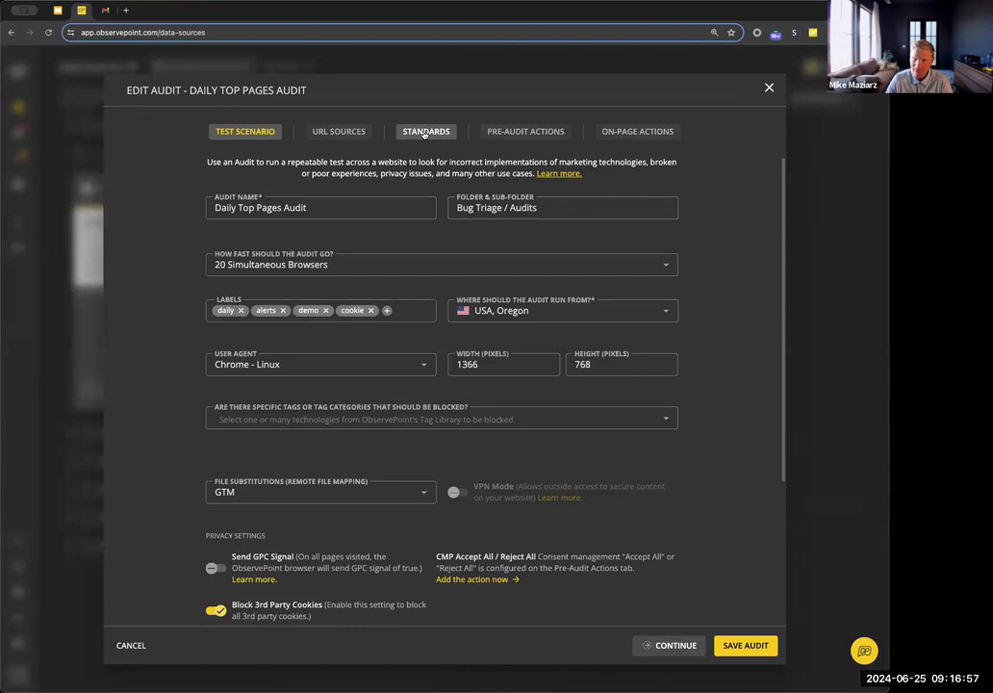
click(424, 134)
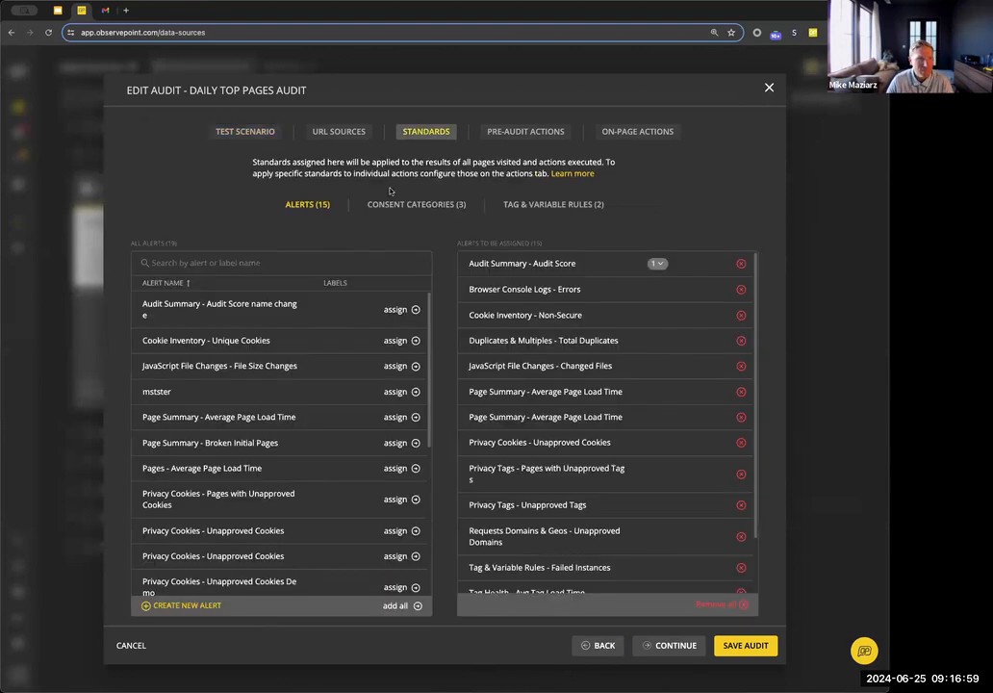
text(anal)
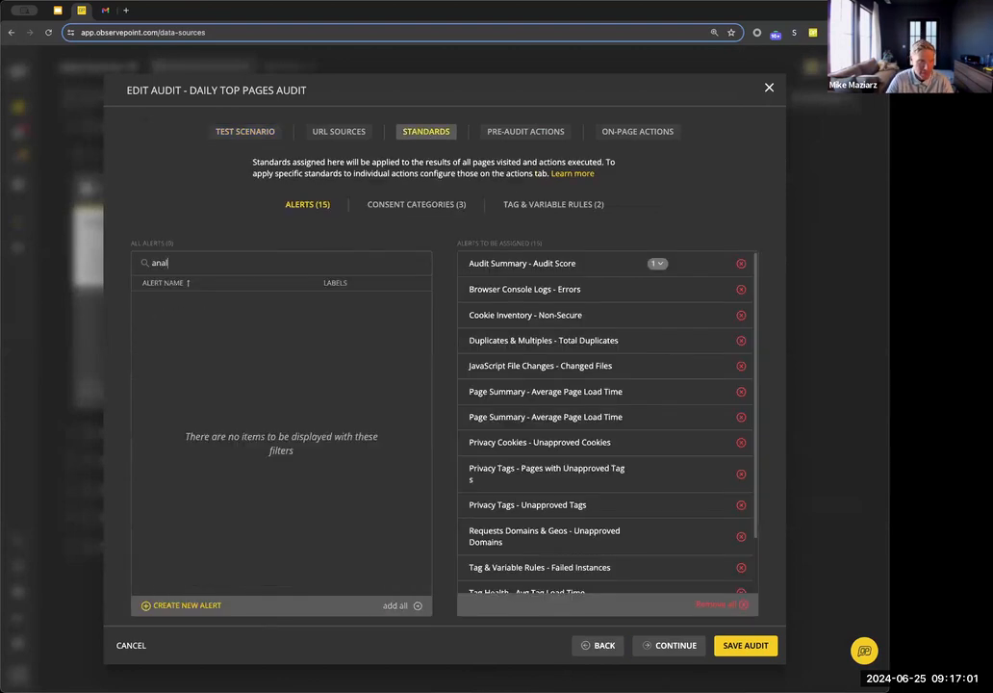
key(BackSpace)
key(BackSpace)
key(BackSpace)
text(prese)
key(BackSpace)
key(BackSpace)
key(BackSpace)
key(BackSpace)
key(BackSpace)
- Search the audit's tag and variable rules for "present", assign the Analytics Present rule, and close the audit without saving
click(529, 206)
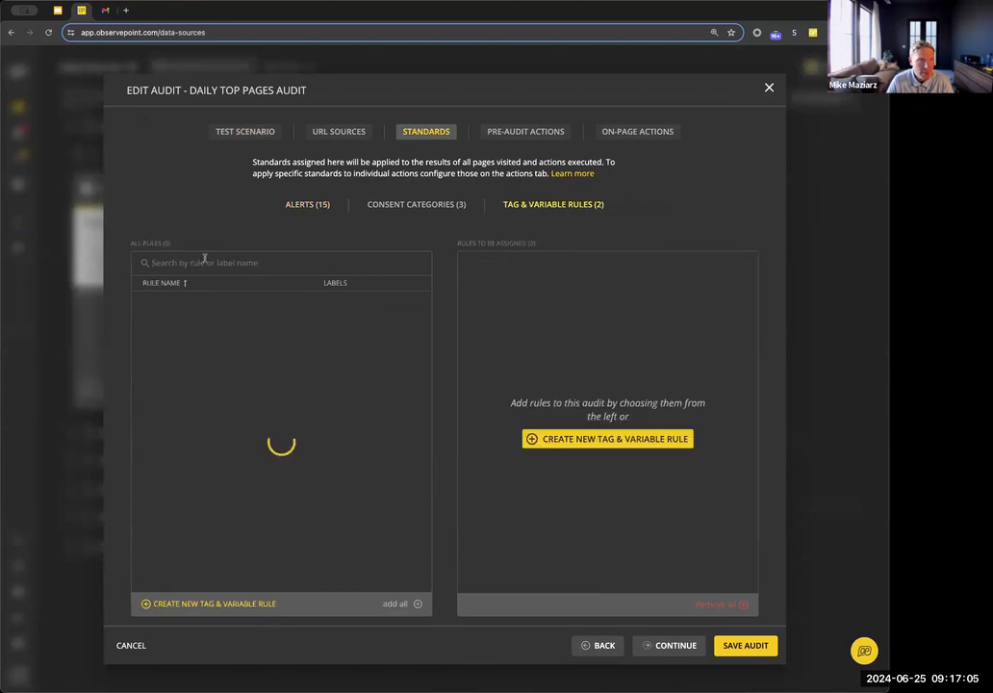
click(204, 261)
text(present)
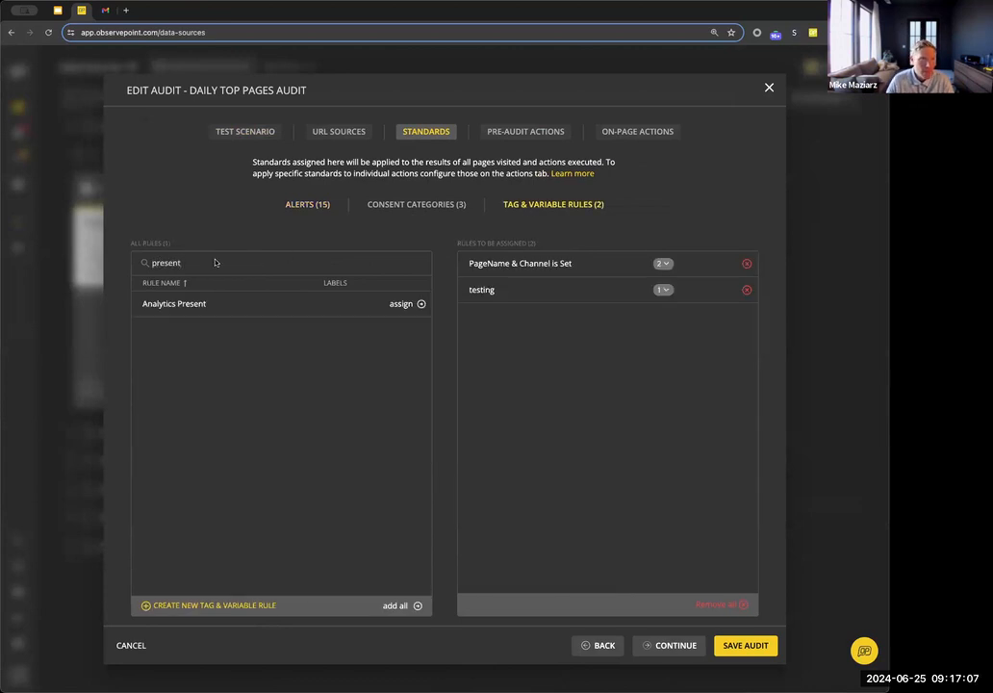
click(414, 305)
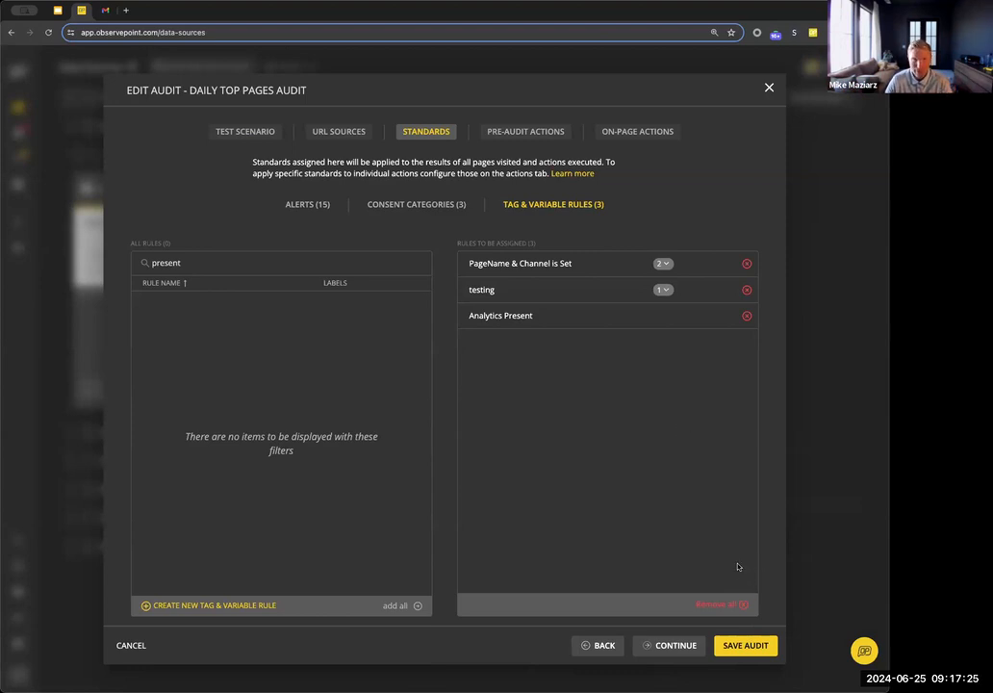
click(767, 89)
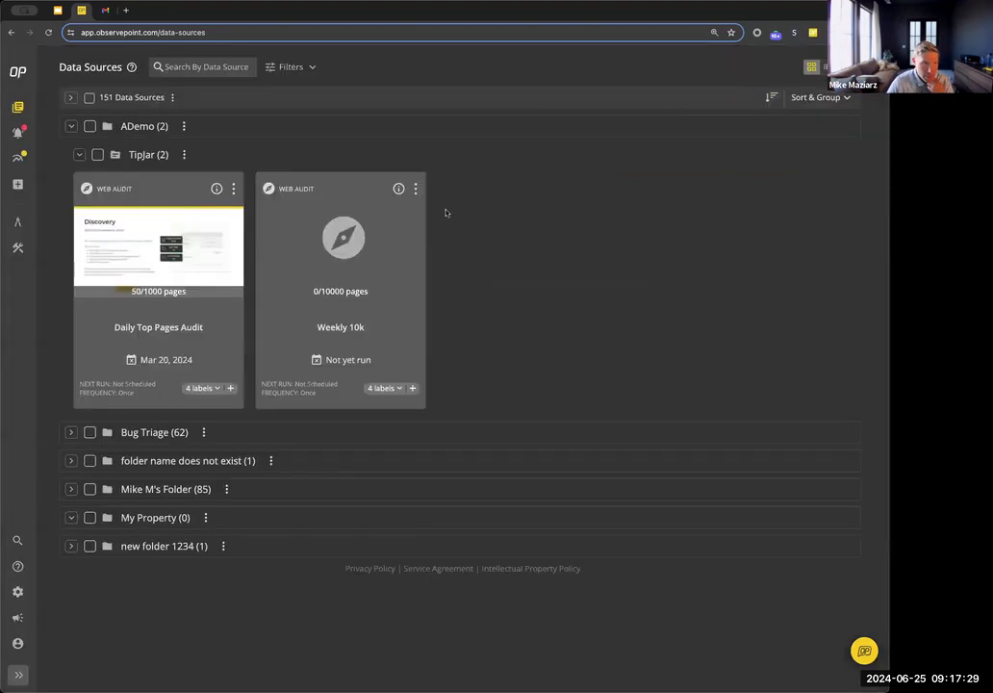
- Return to the Tag & Variable Rules library and look over the rule list
mouse_move(21, 224)
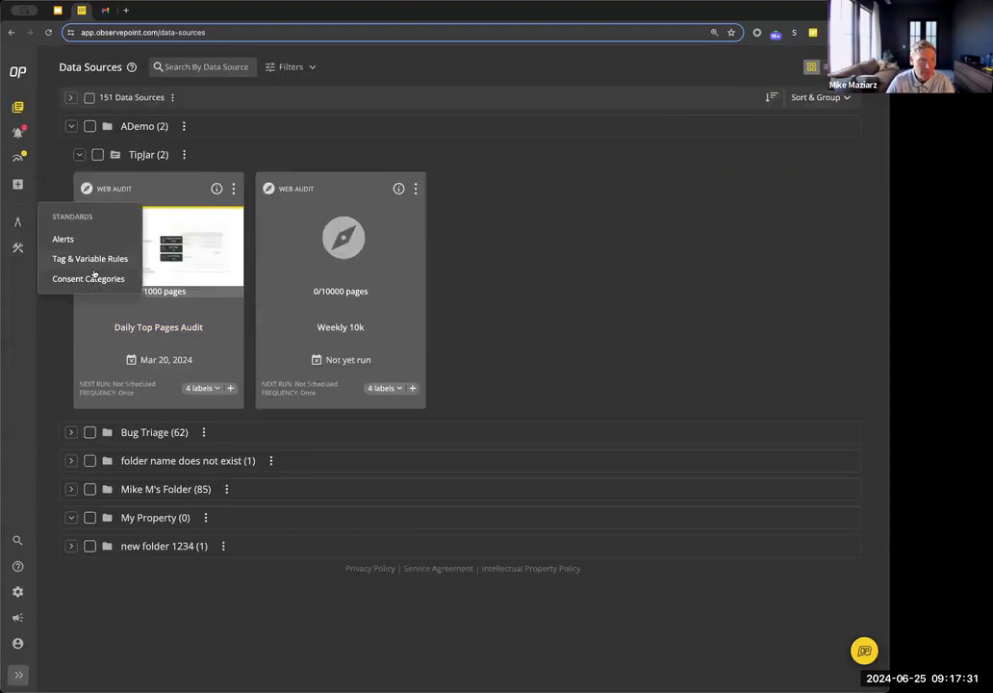
click(70, 256)
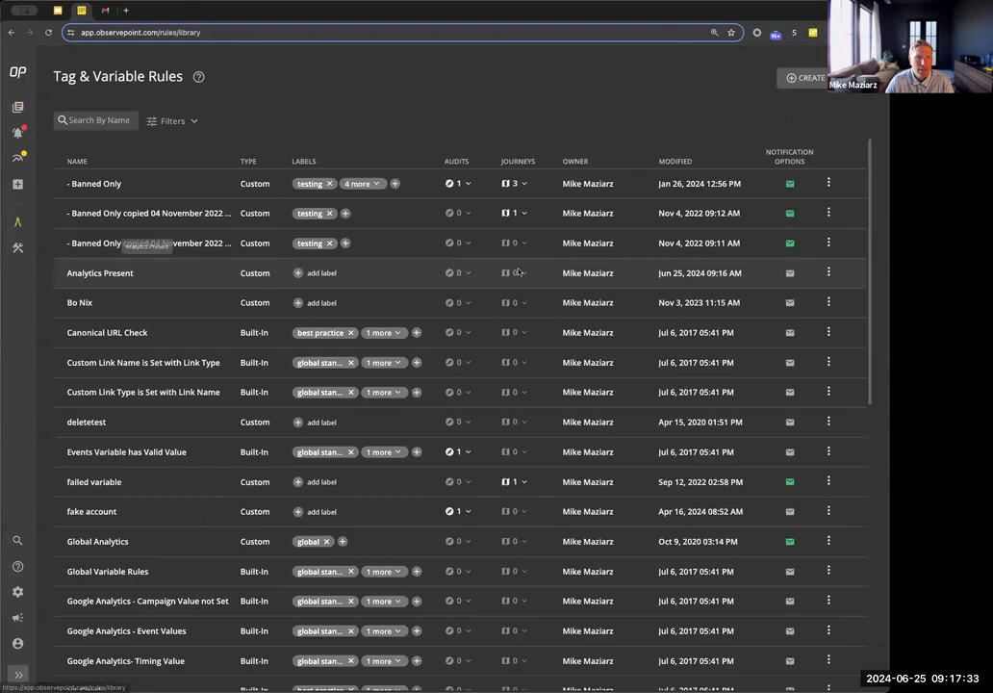
scroll(520, 270, down, 1)
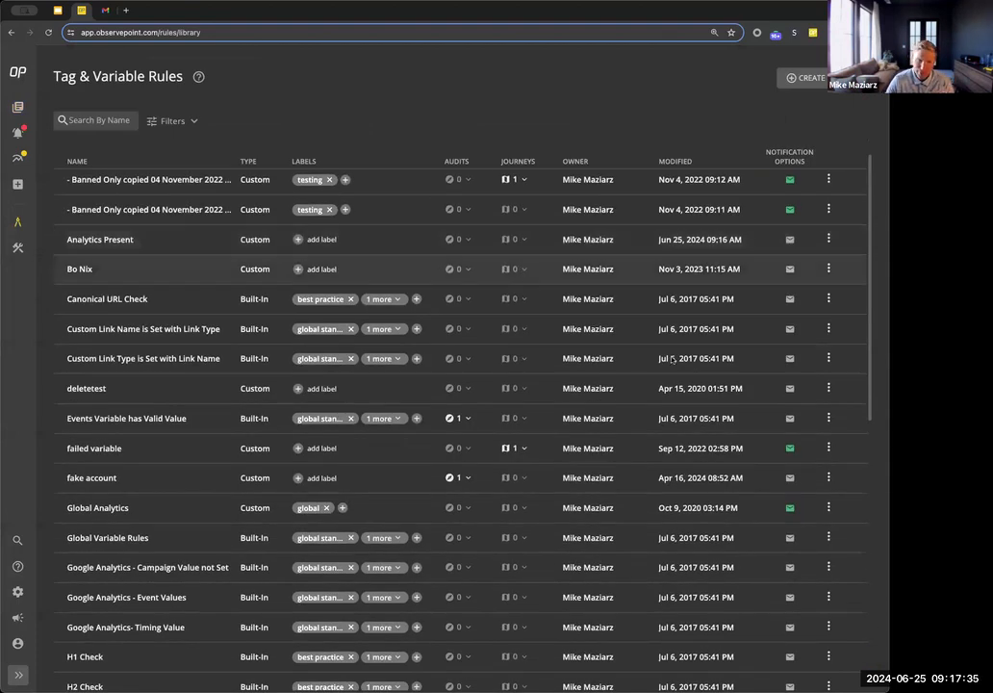
- Find the PageName & Channel is Set rule in the library, open it for editing, and show its conditions and expectations
scroll(832, 280, down, 5)
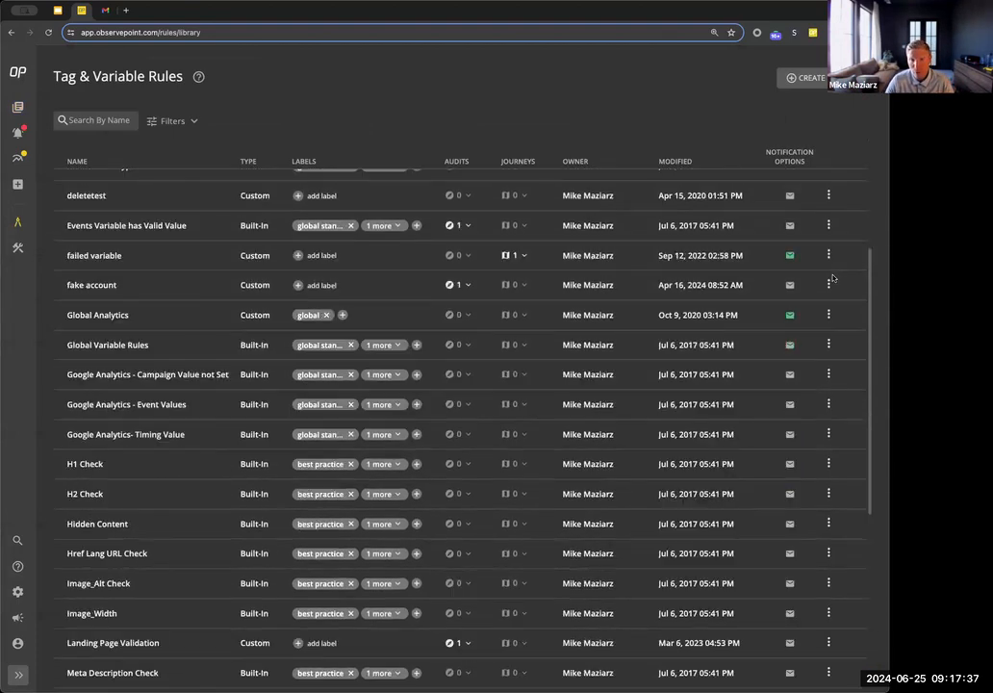
scroll(831, 281, up, 3)
scroll(829, 276, up, 3)
scroll(829, 274, down, 12)
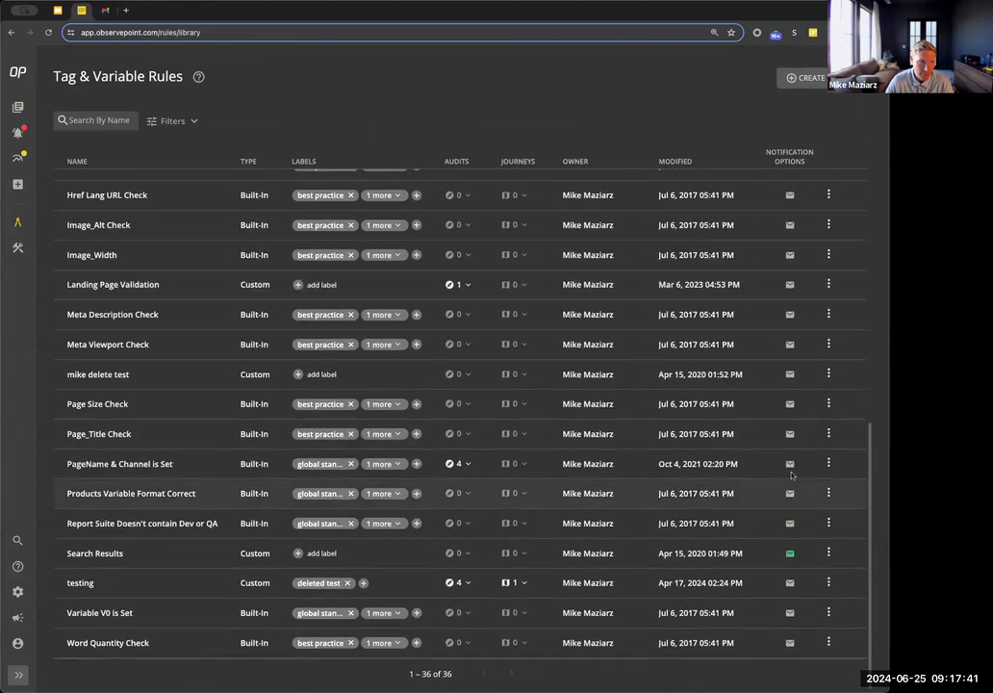
click(829, 463)
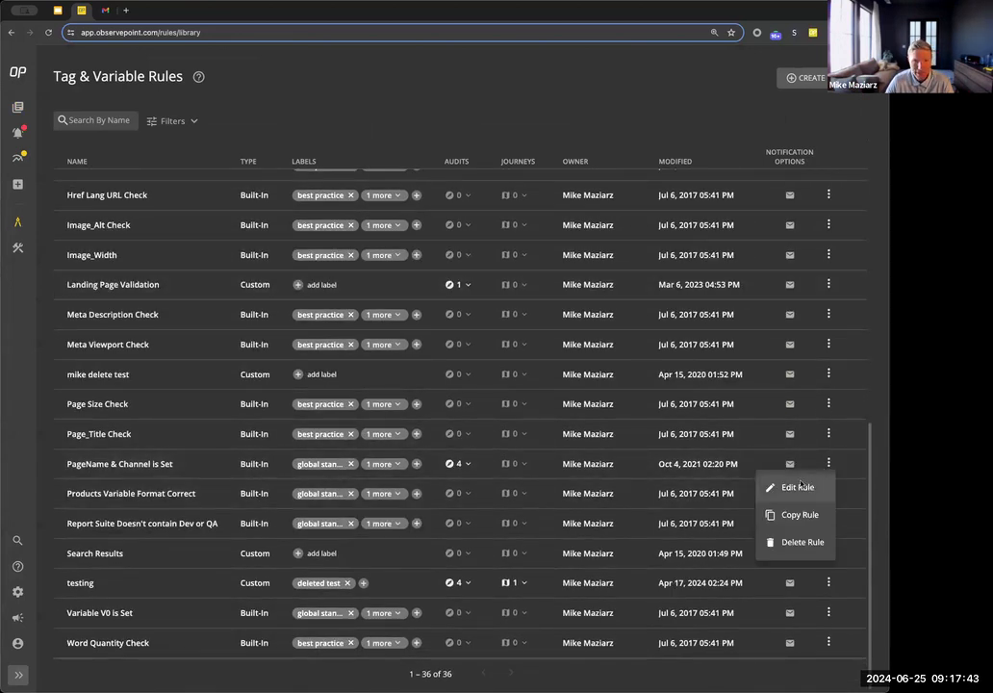
click(795, 487)
click(485, 133)
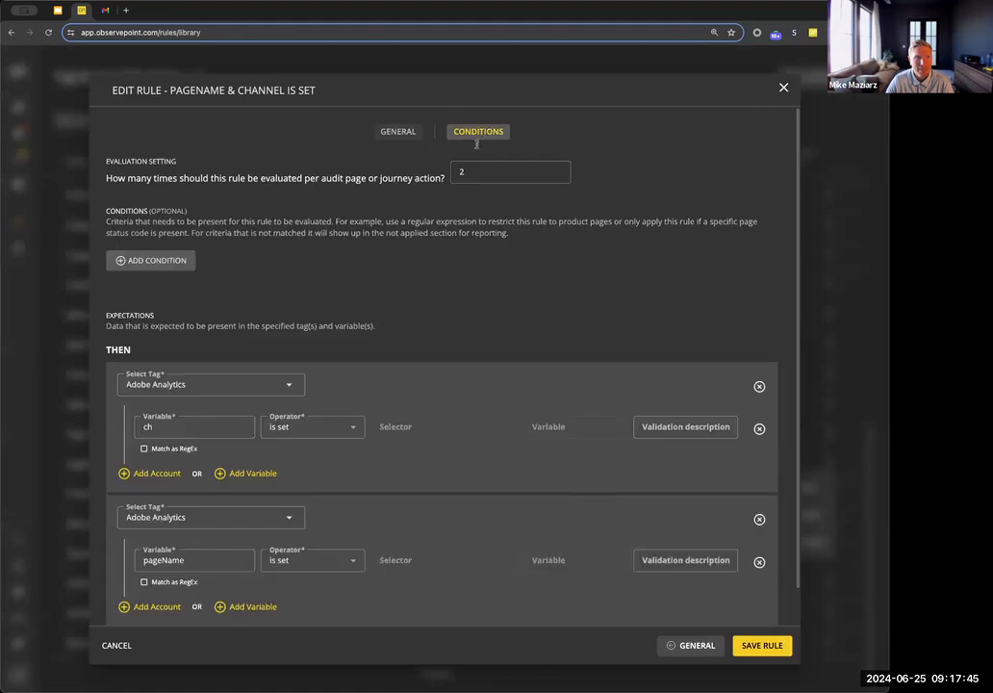
scroll(224, 381, down, 2)
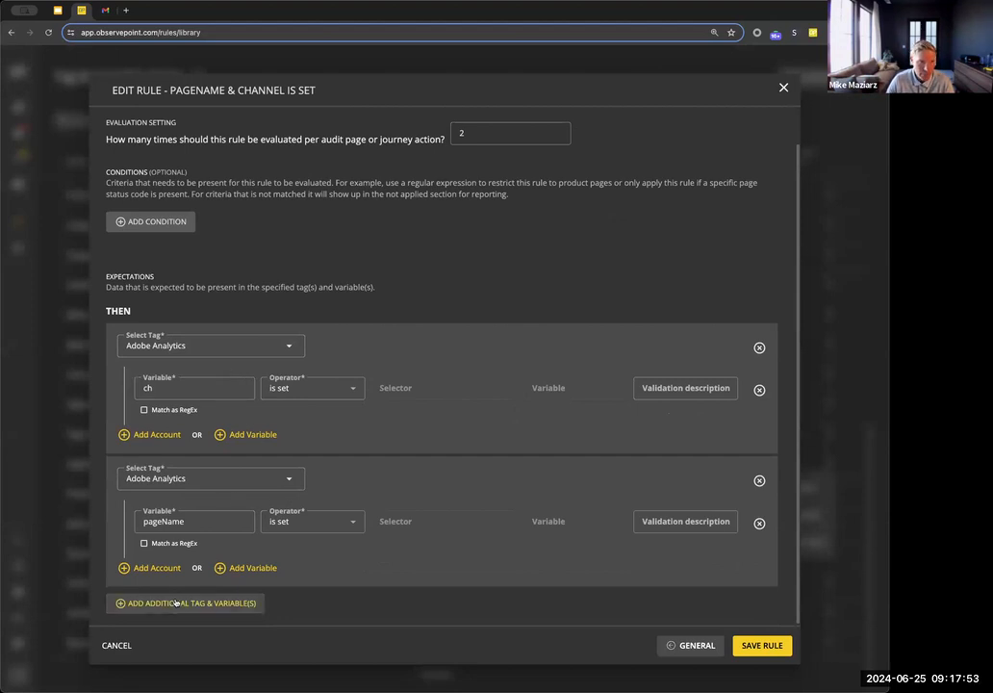
- Add a variable c23 under the pageName expectation with operator regex, selector String and value "home|us|"
click(253, 568)
click(177, 519)
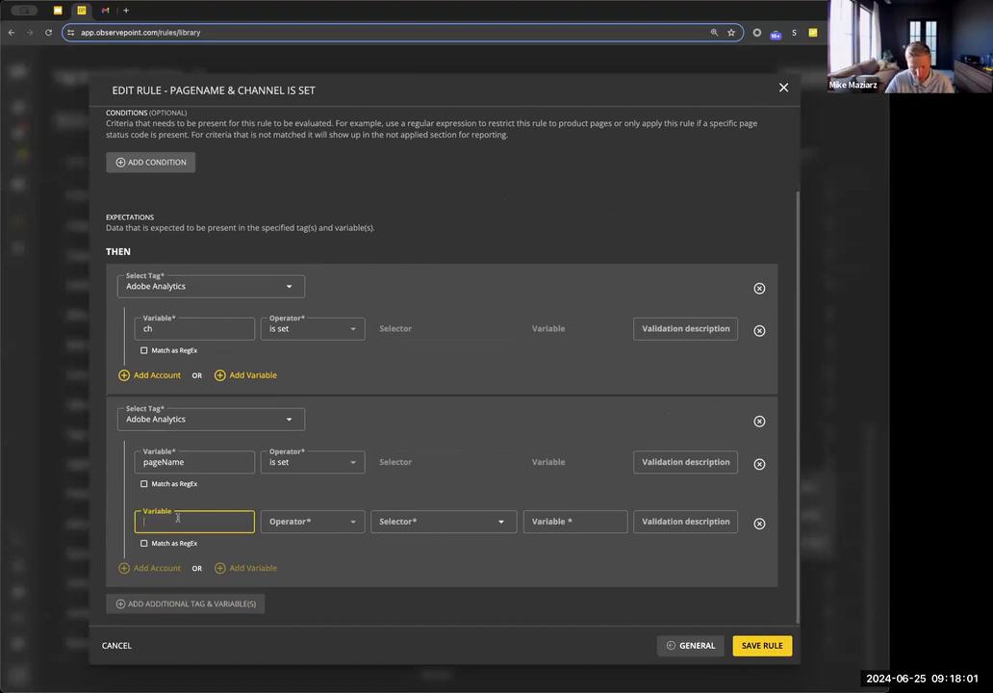
text(c23)
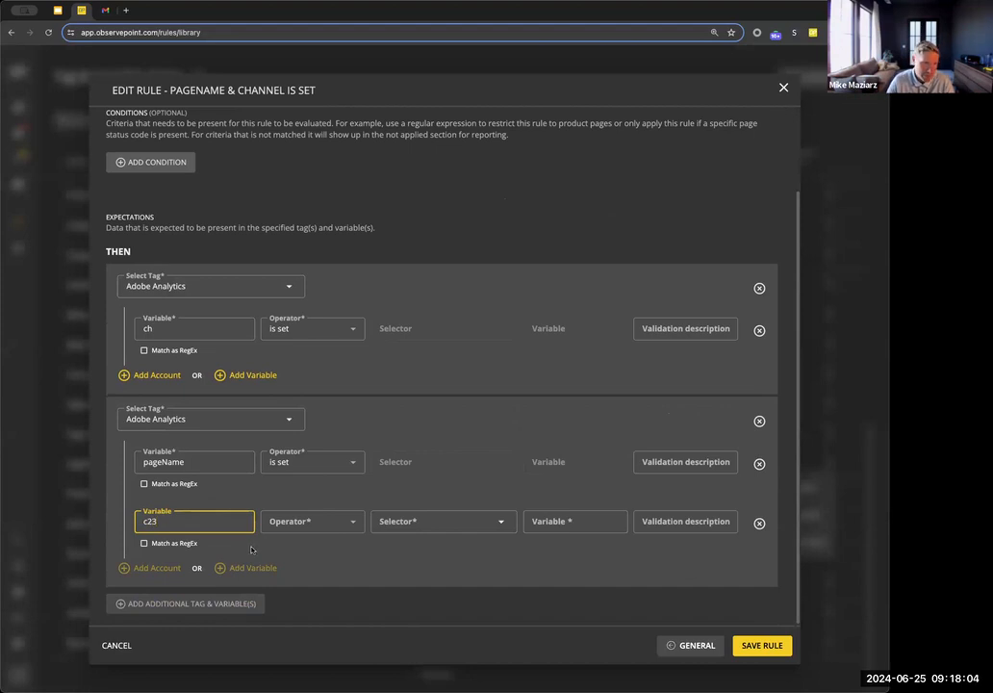
click(289, 525)
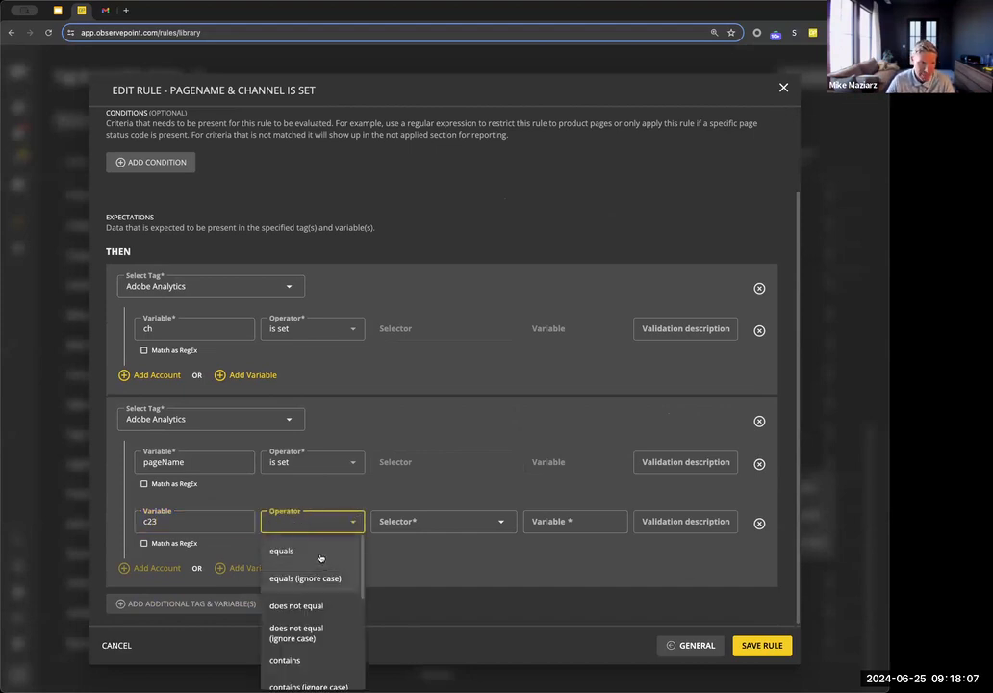
scroll(319, 589, down, 5)
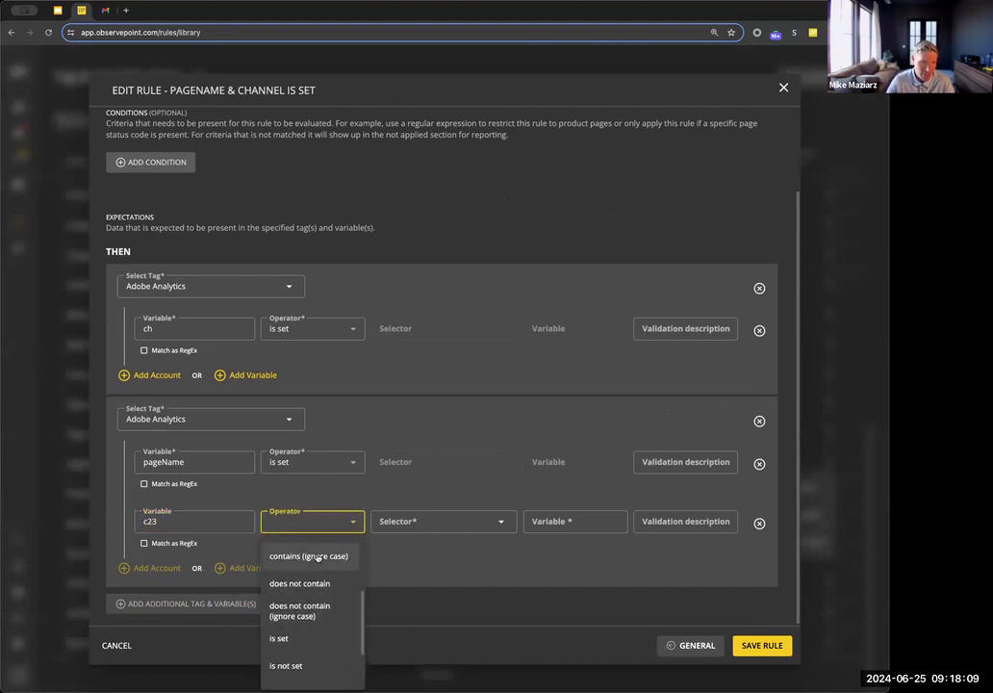
scroll(310, 599, down, 1)
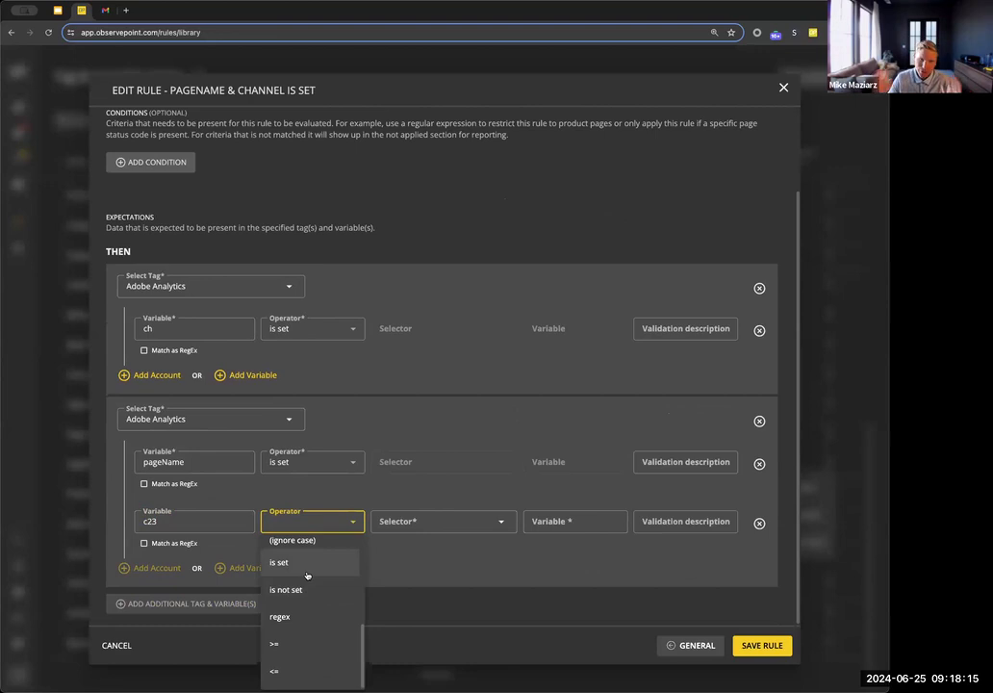
click(298, 620)
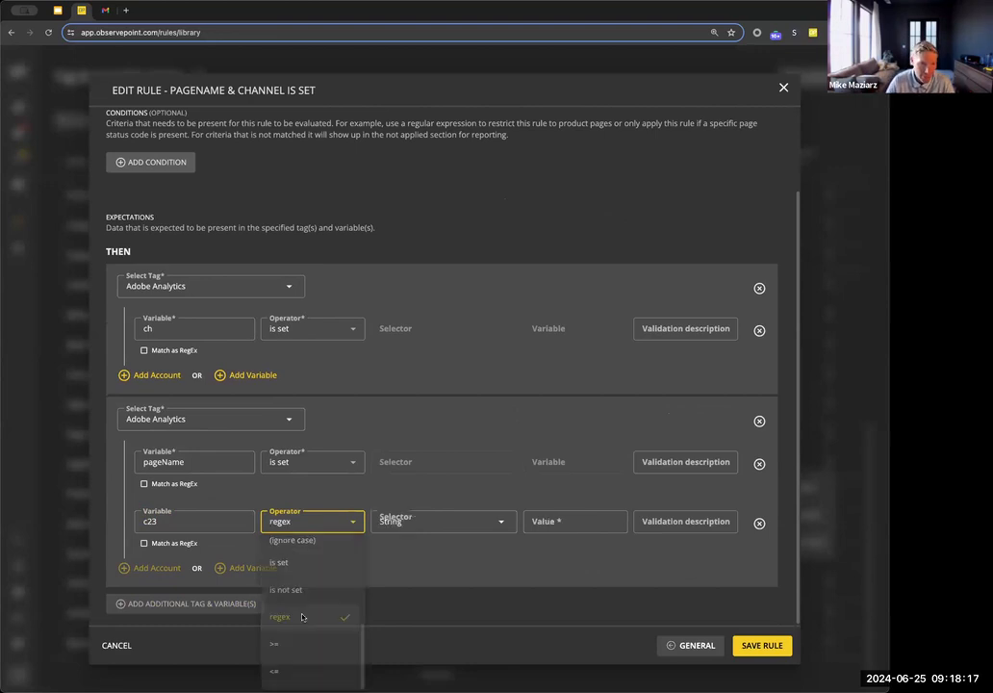
click(397, 521)
click(462, 550)
click(544, 524)
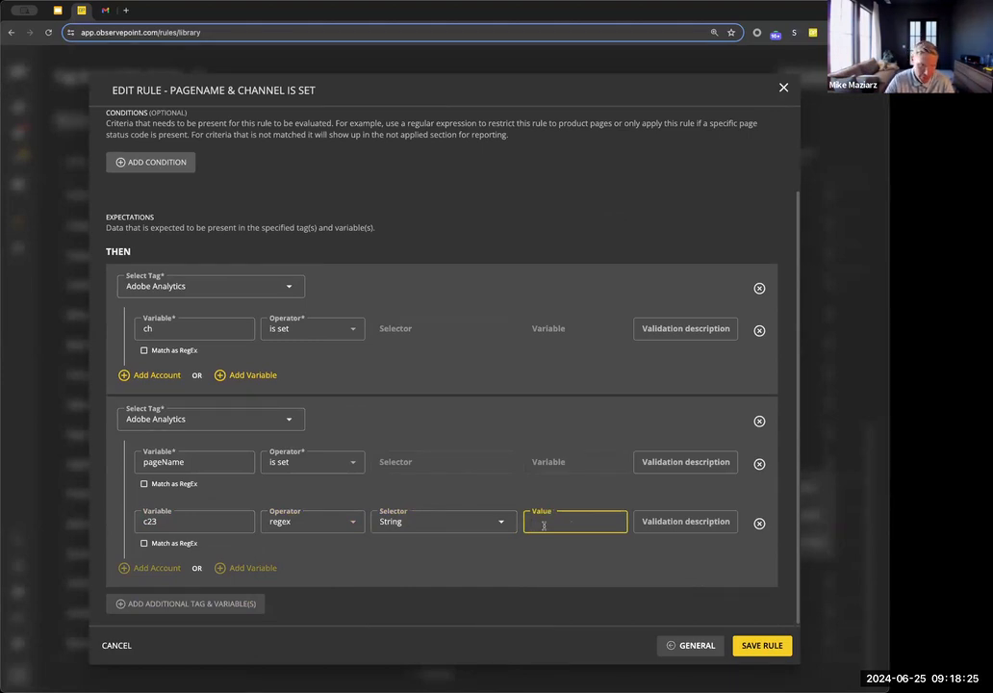
text(home|us|)
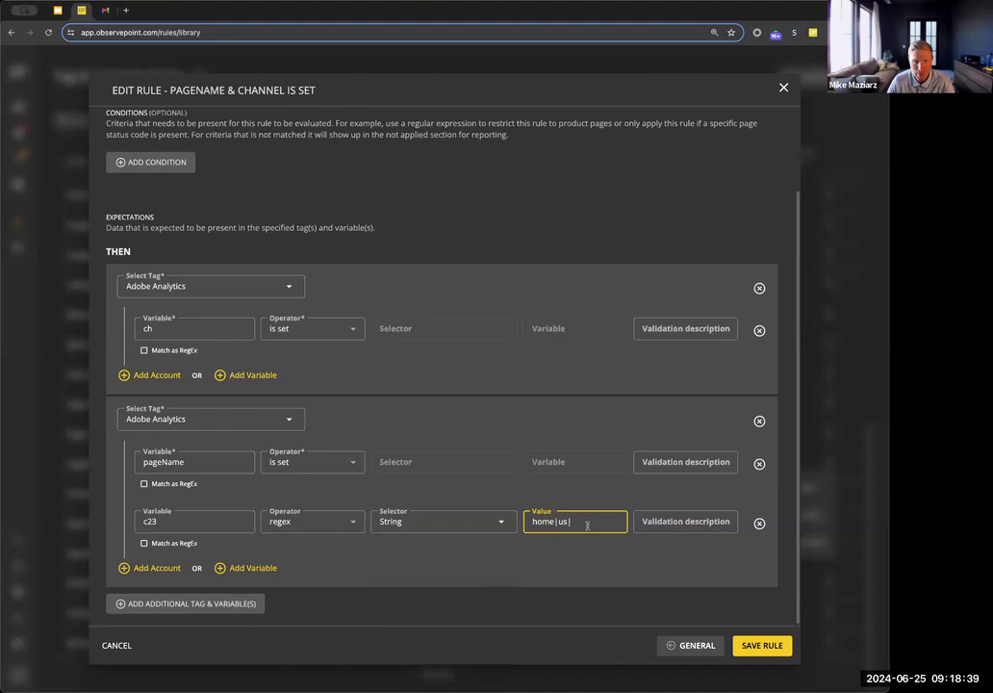
- Look through the selector and operator options for the c23 variable, and close the rule without saving
click(417, 522)
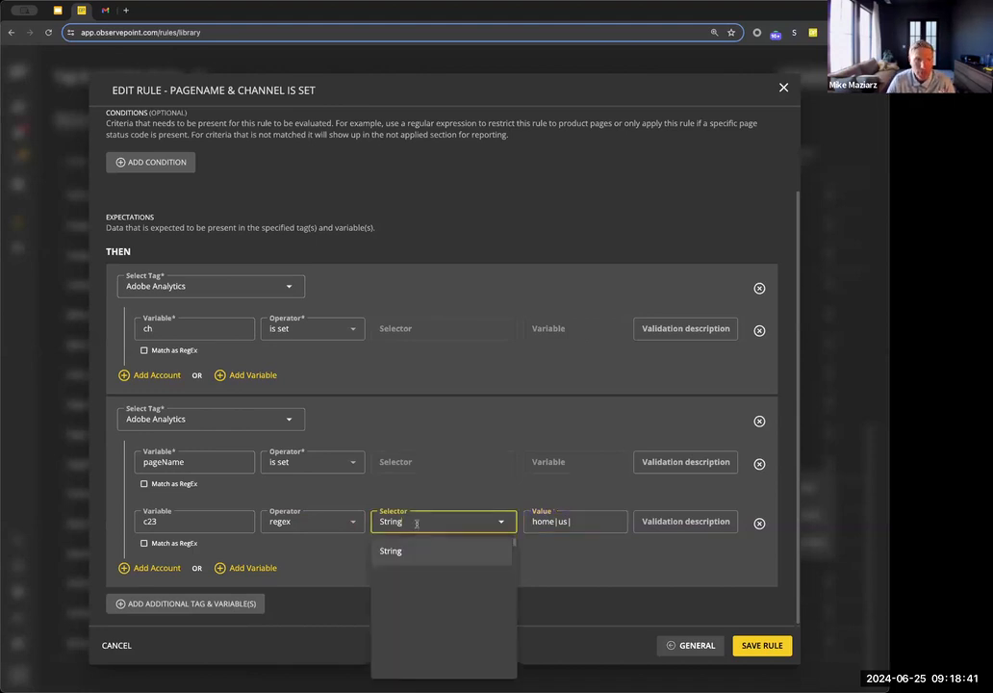
click(313, 520)
scroll(312, 612, up, 5)
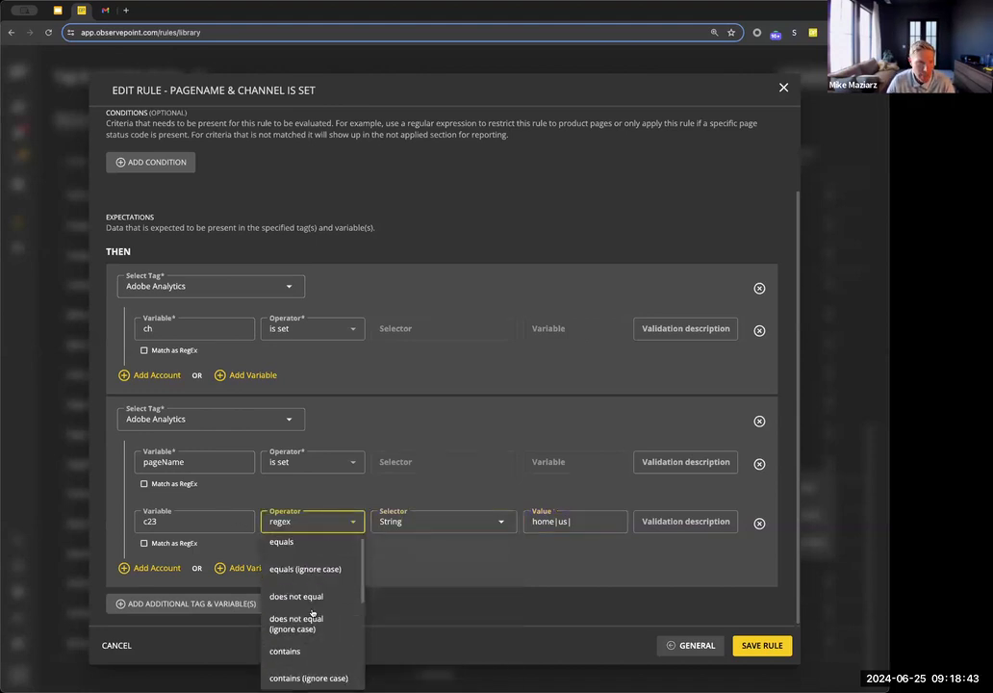
scroll(316, 616, down, 3)
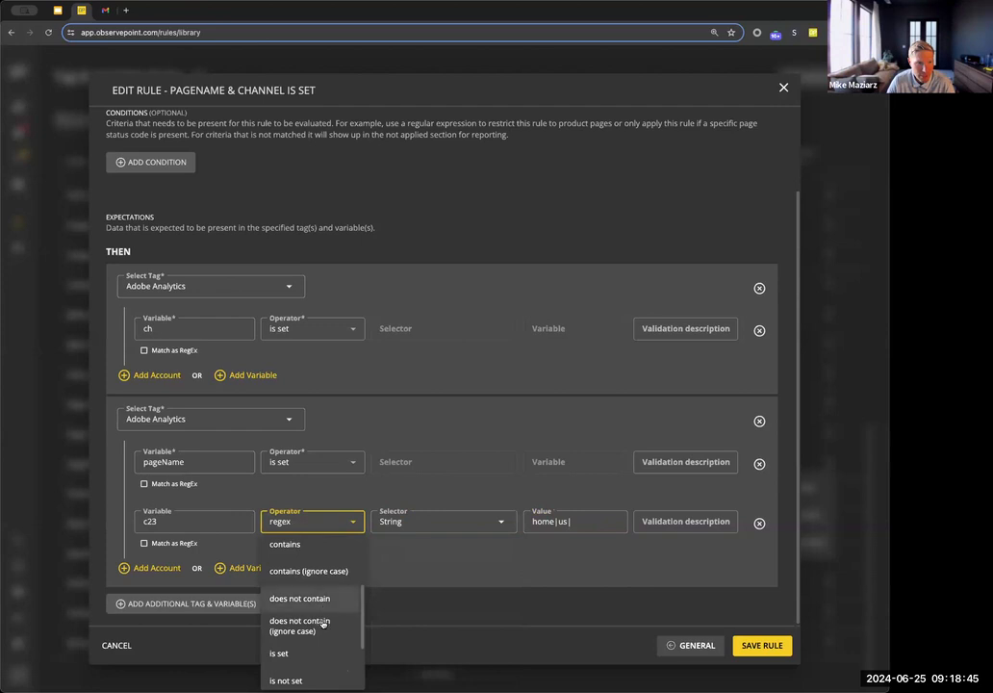
scroll(323, 624, down, 3)
scroll(496, 572, up, 1)
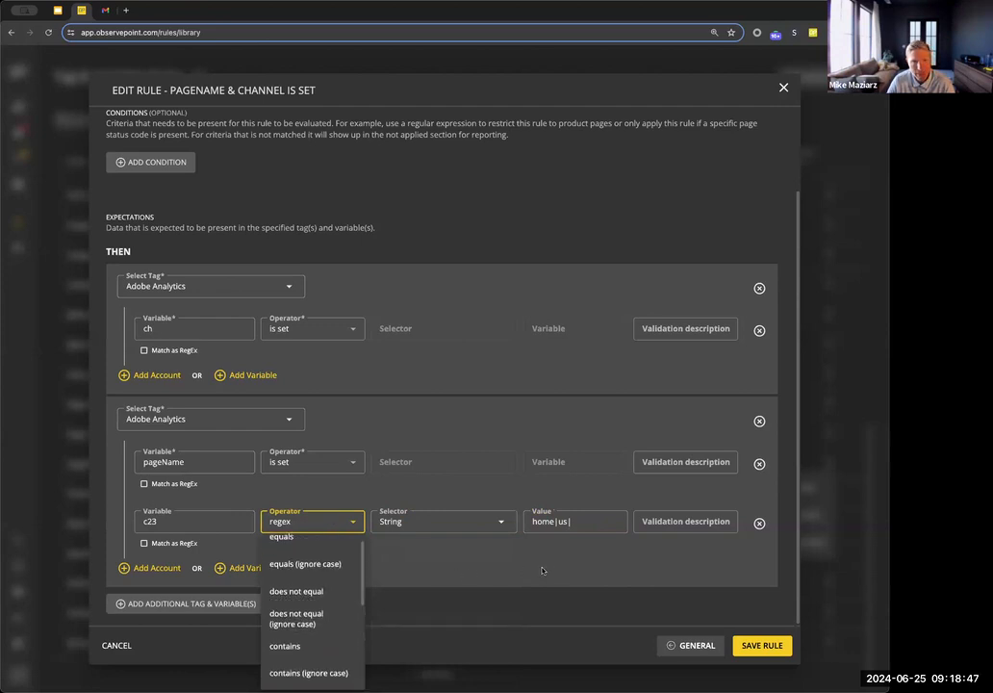
click(543, 572)
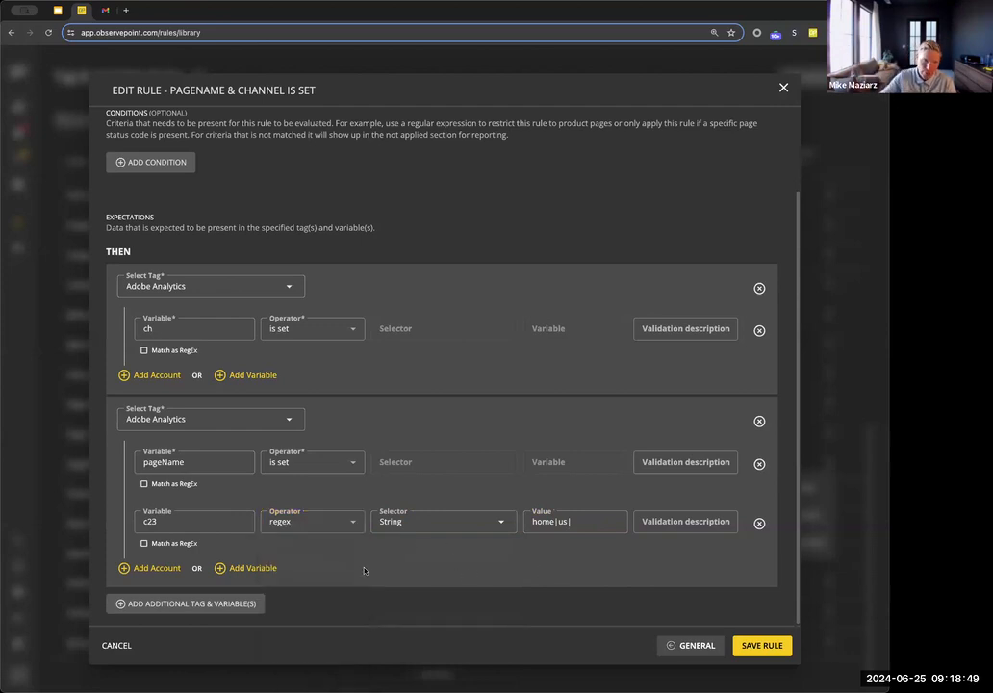
click(773, 91)
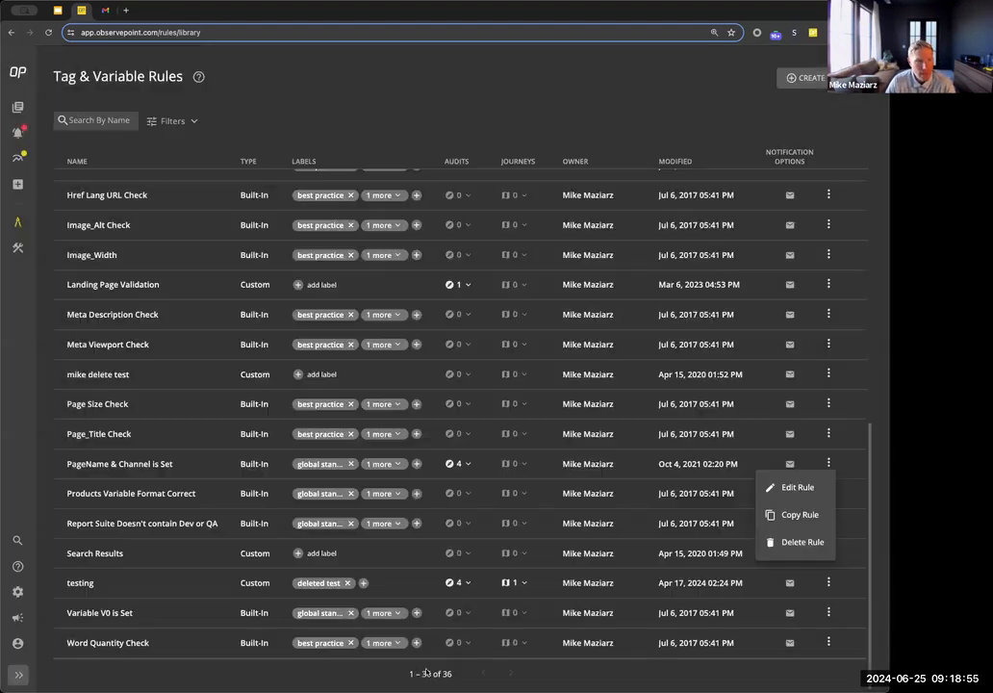
click(708, 668)
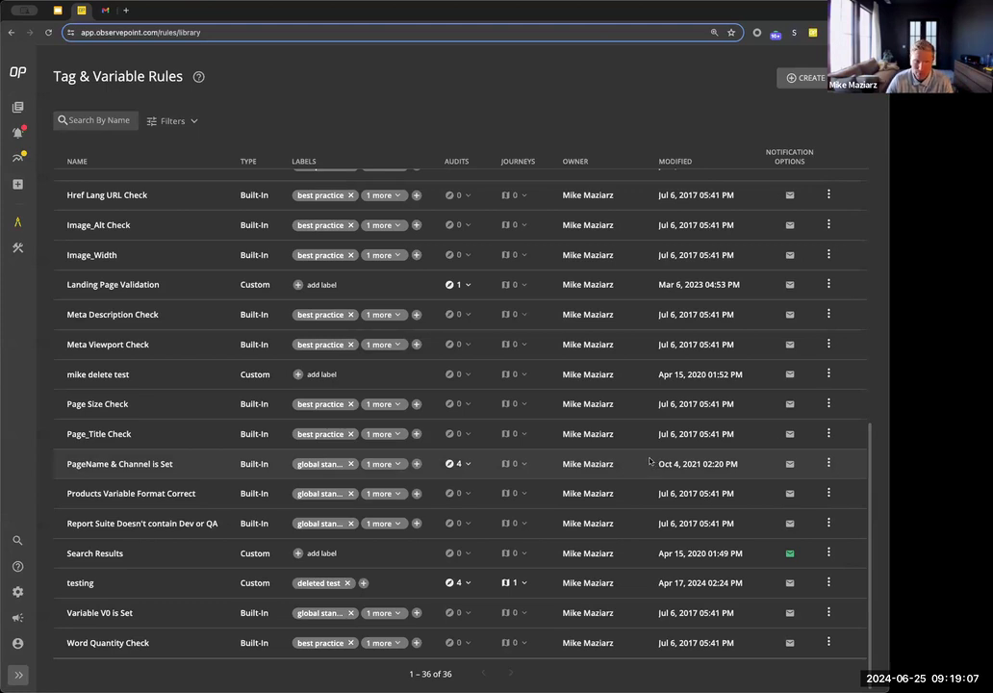
- Switch to the Google Slides presentation and advance to the File Substitutions slide
scroll(642, 456, up, 3)
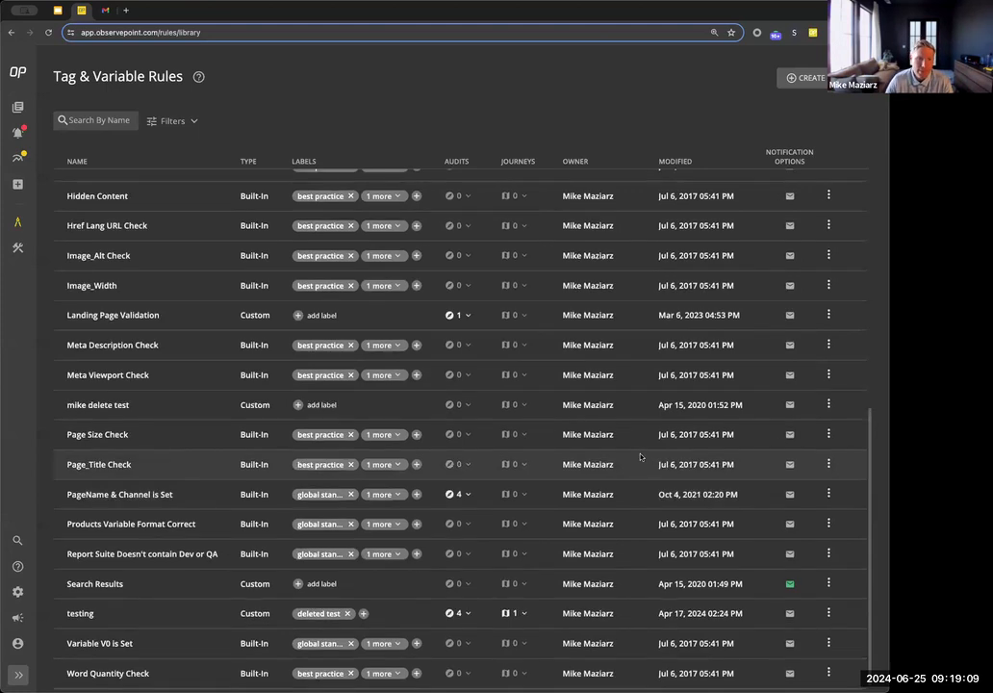
scroll(640, 455, down, 3)
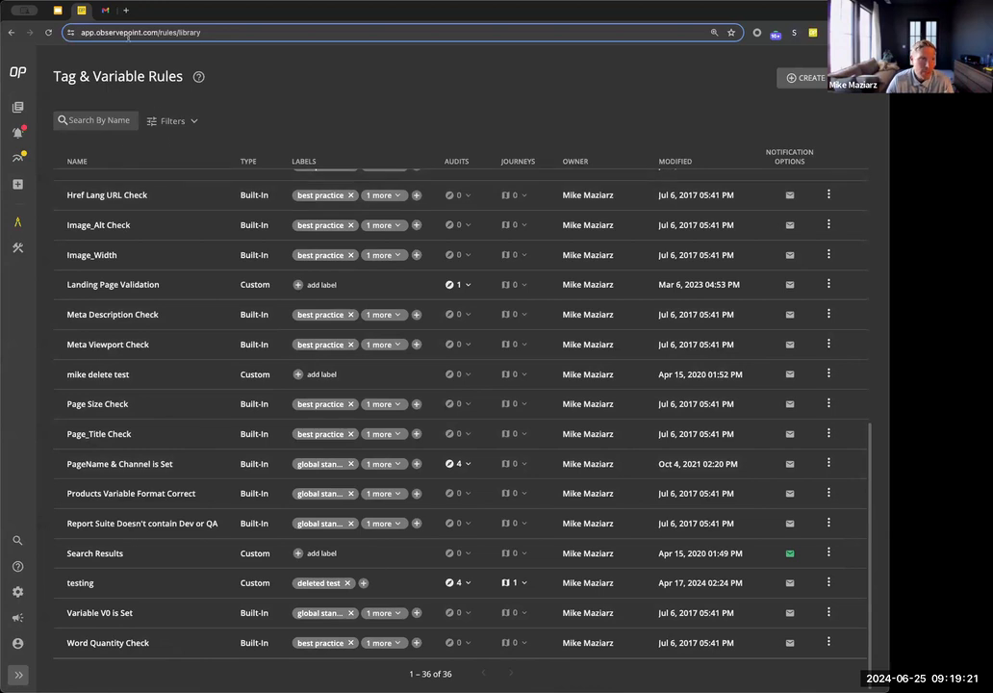
click(58, 9)
key(Right)
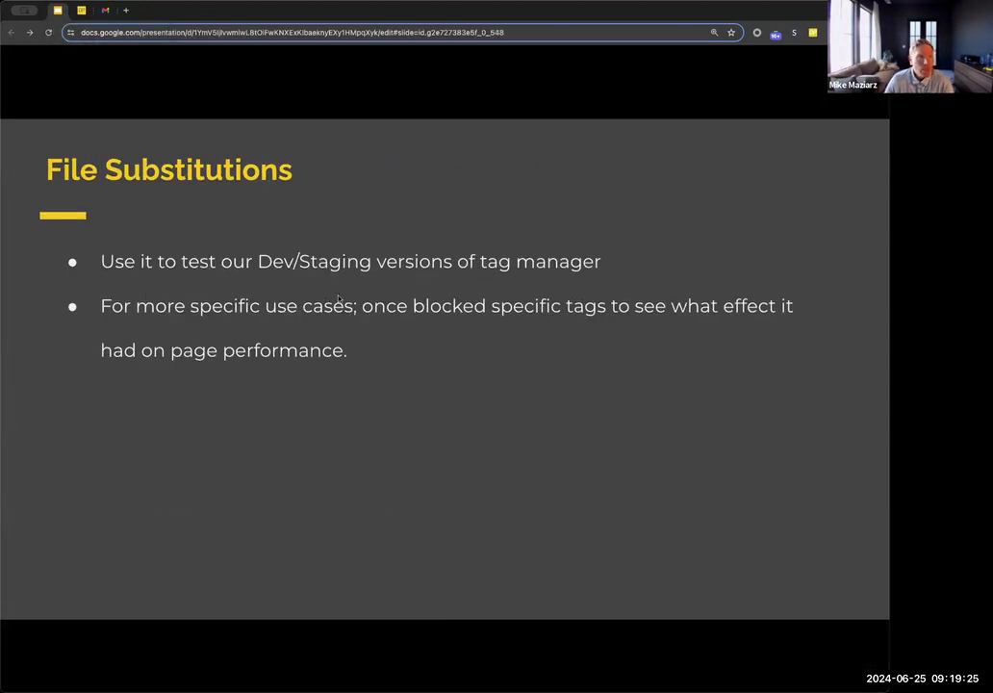
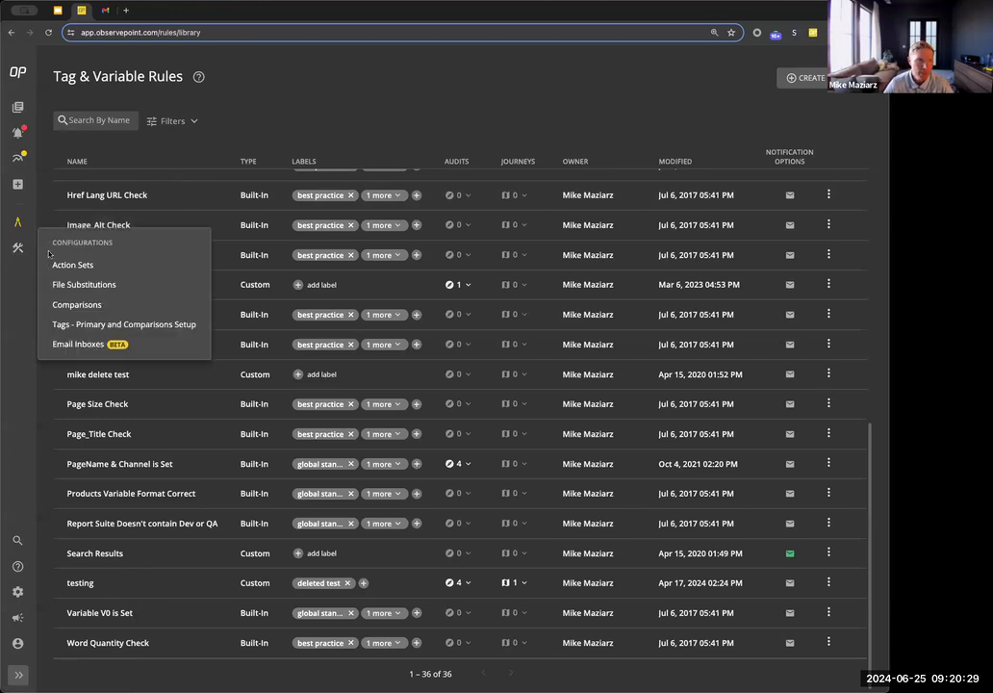
- Open the Tealium blocker configuration in ObservePoint's File Substitutions, examine its matched URL and substitute file, and close it without saving
click(102, 287)
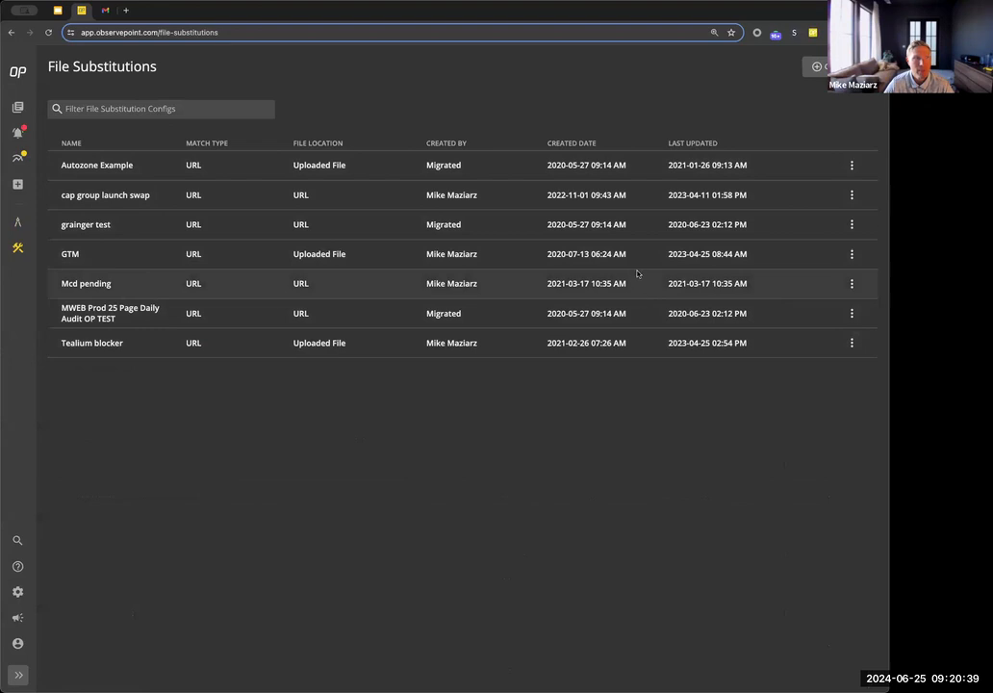
click(851, 343)
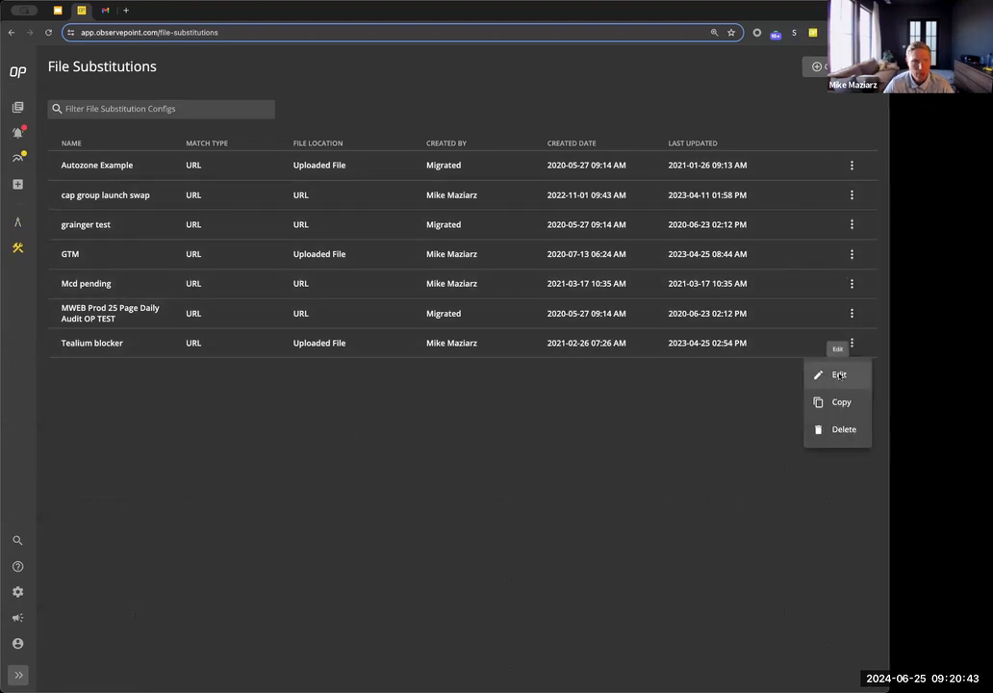
click(826, 378)
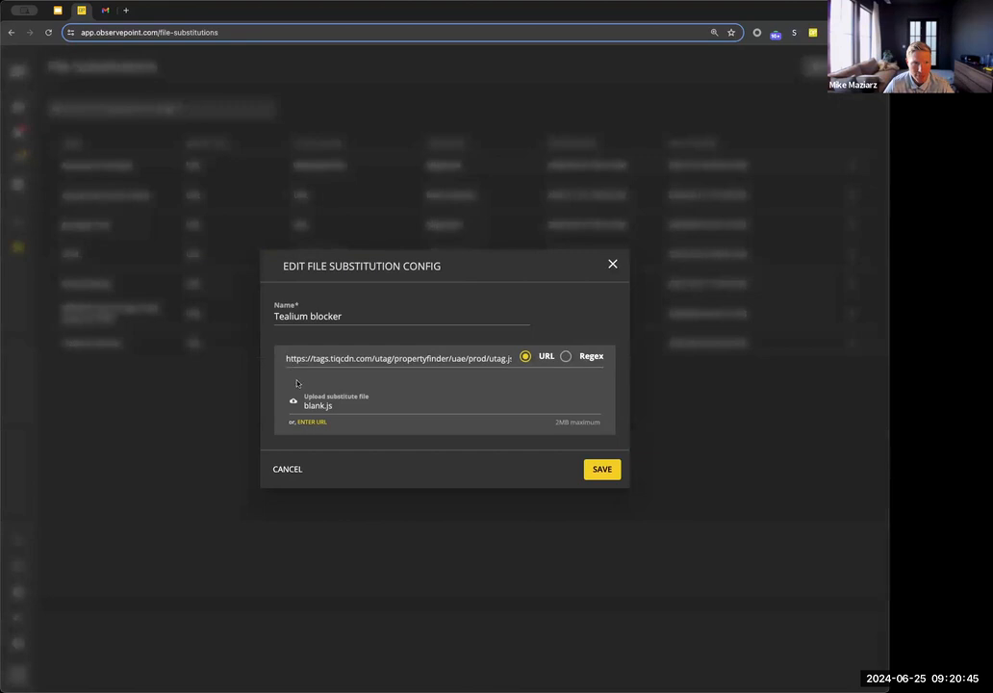
drag(287, 359, 443, 361)
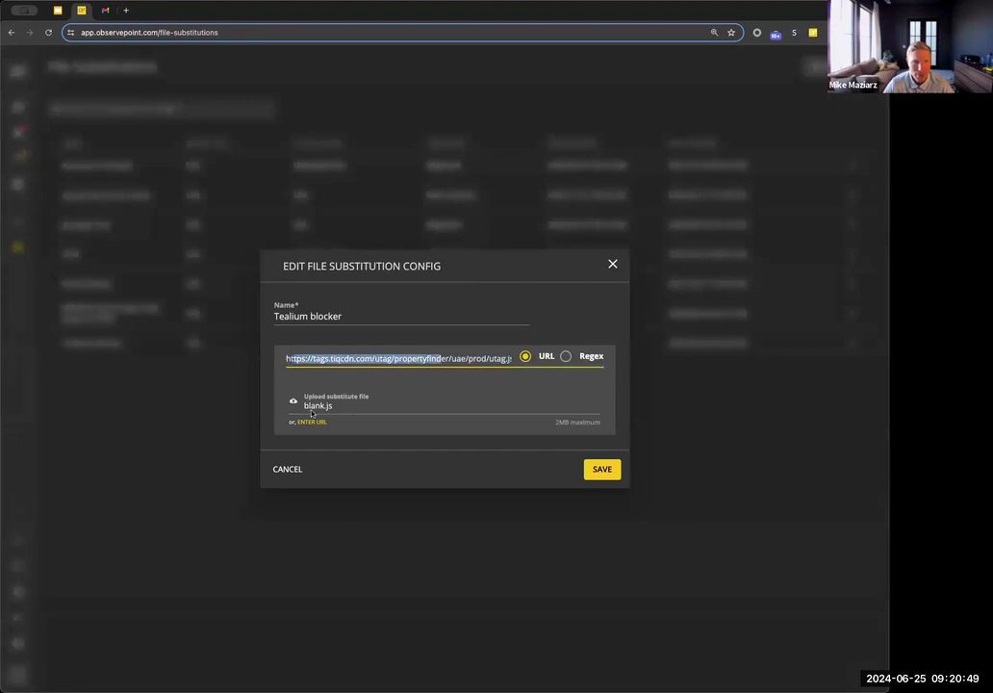
click(614, 266)
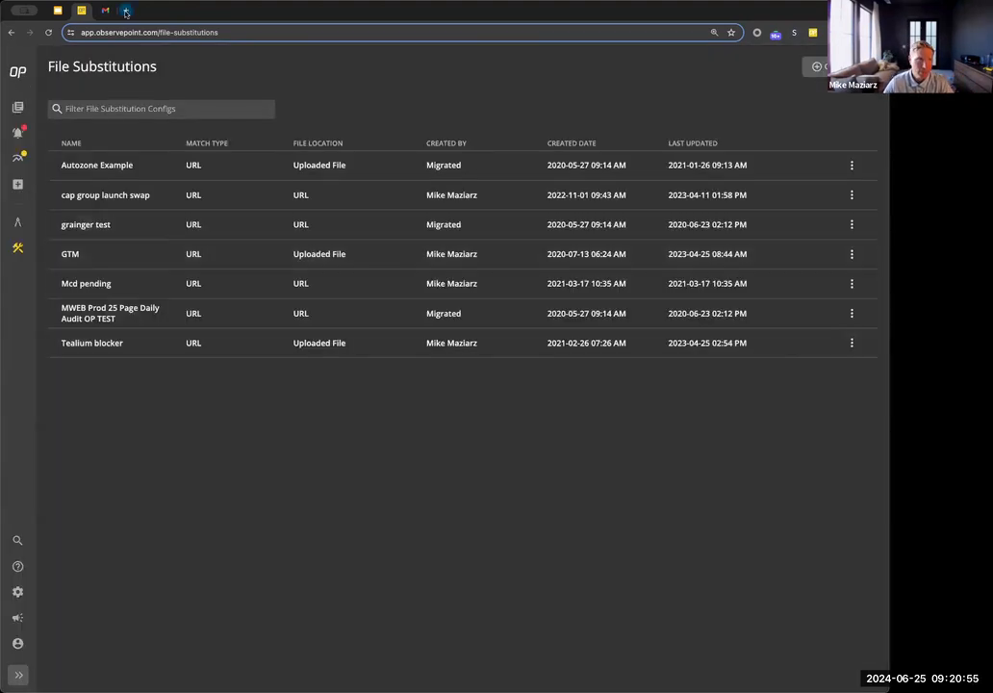
- Open observepoint.com in a new tab and reload it with the developer tools showing all network requests
click(126, 11)
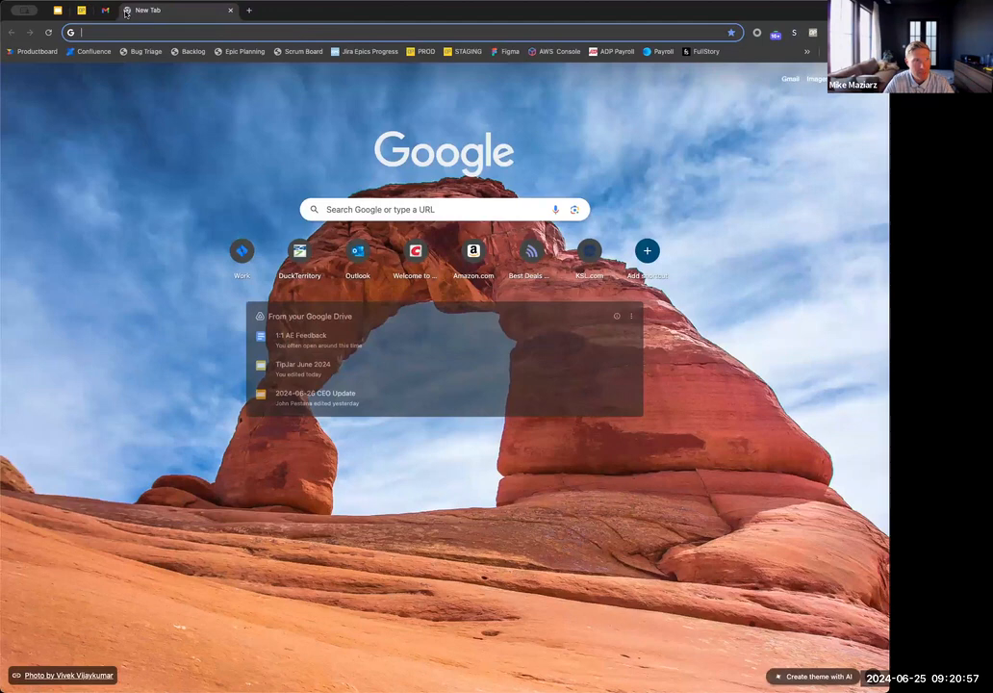
text(obser)
key(Return)
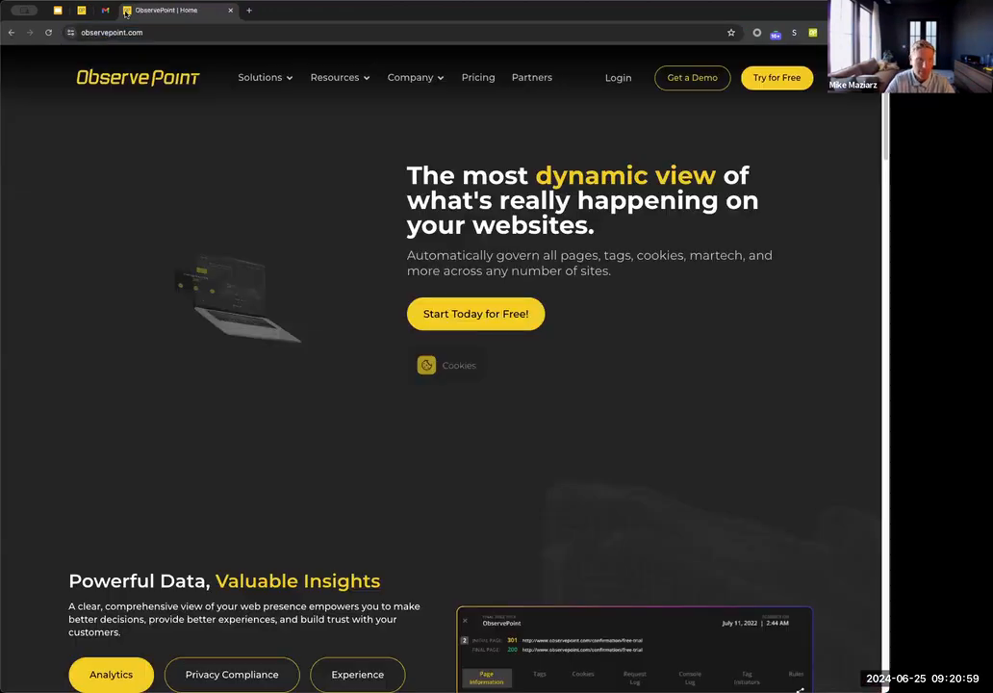
key(super+alt+i)
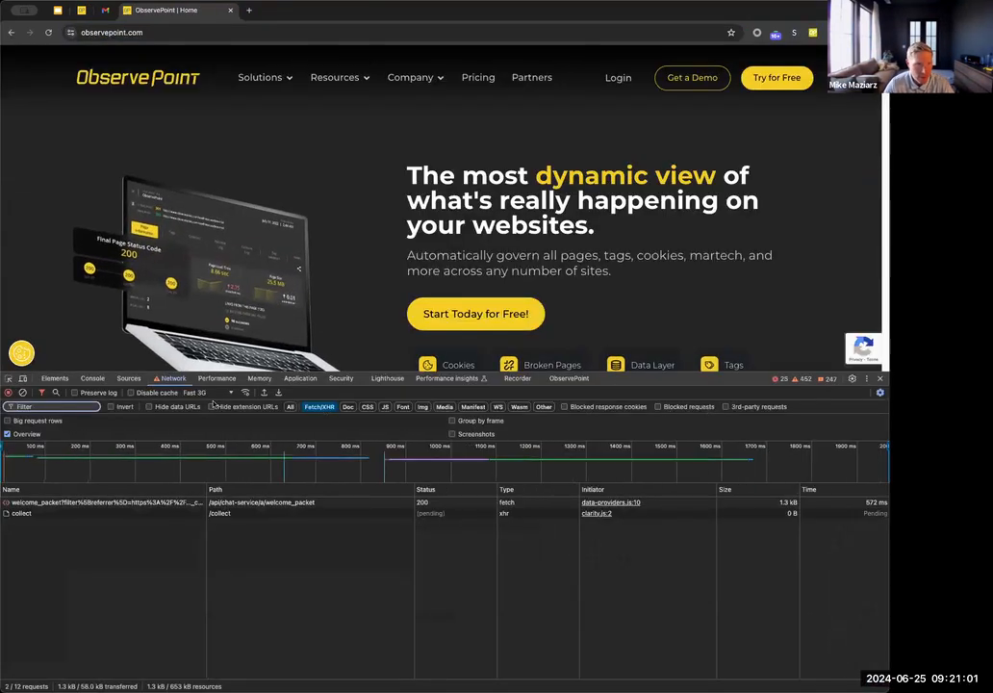
click(293, 408)
key(super+r)
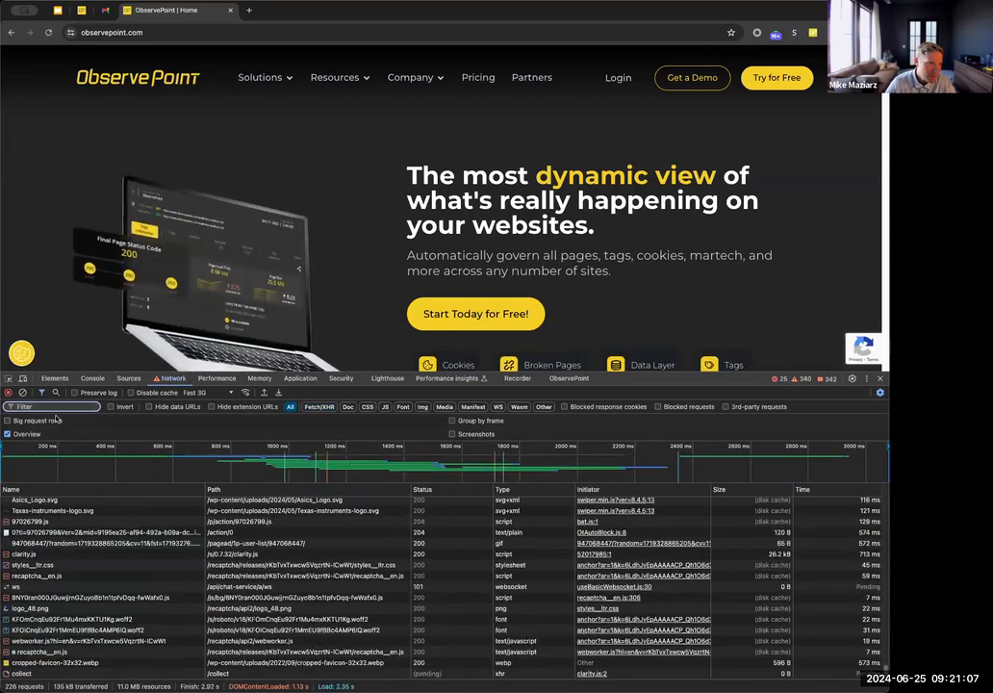
- Filter the network log for "collect" and reload observepoint.com to capture its tag requests
scroll(27, 446, up, 7)
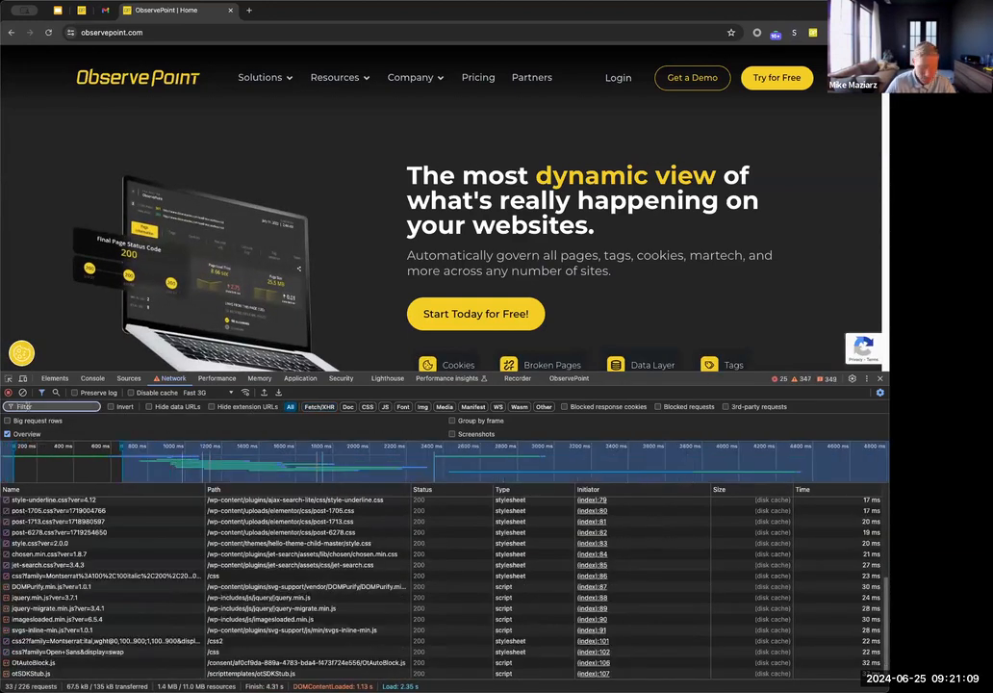
text(collec)
key(BackSpace)
key(BackSpace)
key(BackSpace)
key(BackSpace)
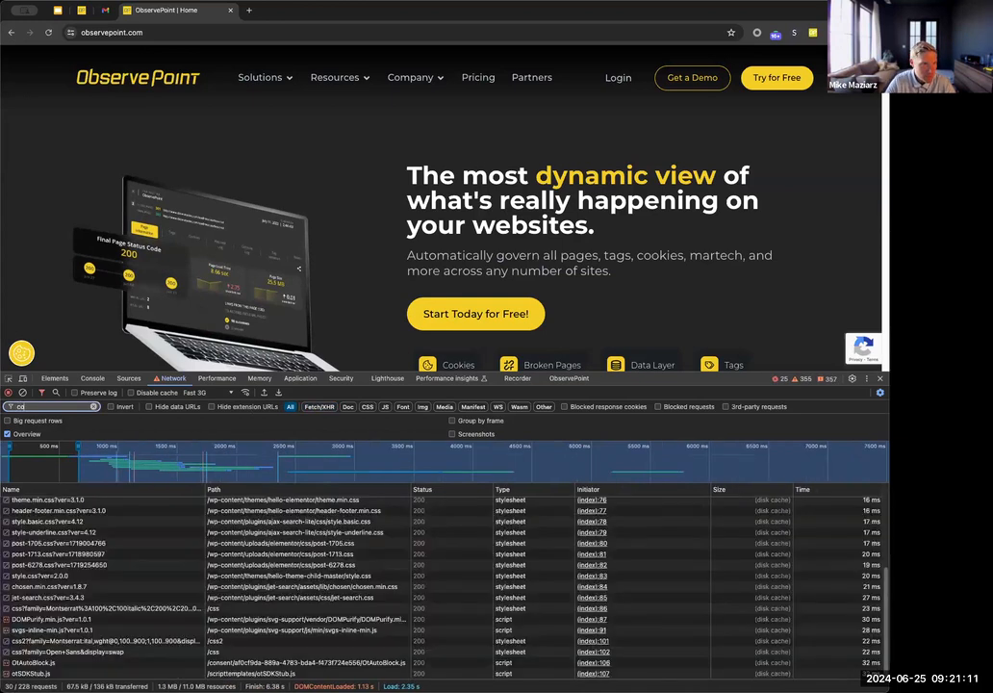
key(BackSpace)
key(BackSpace)
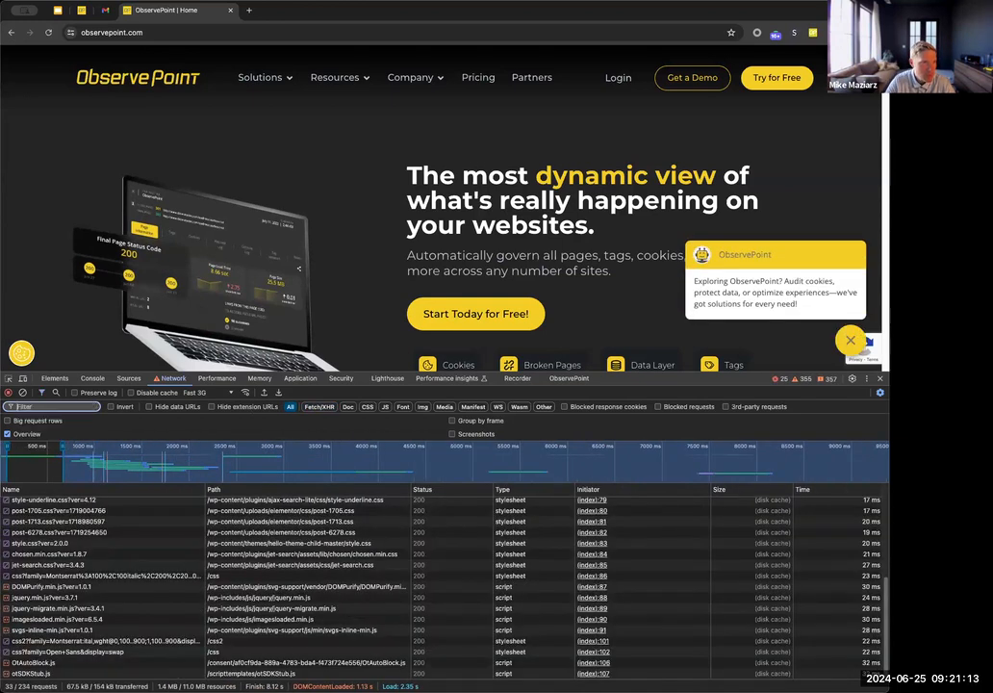
text(collect)
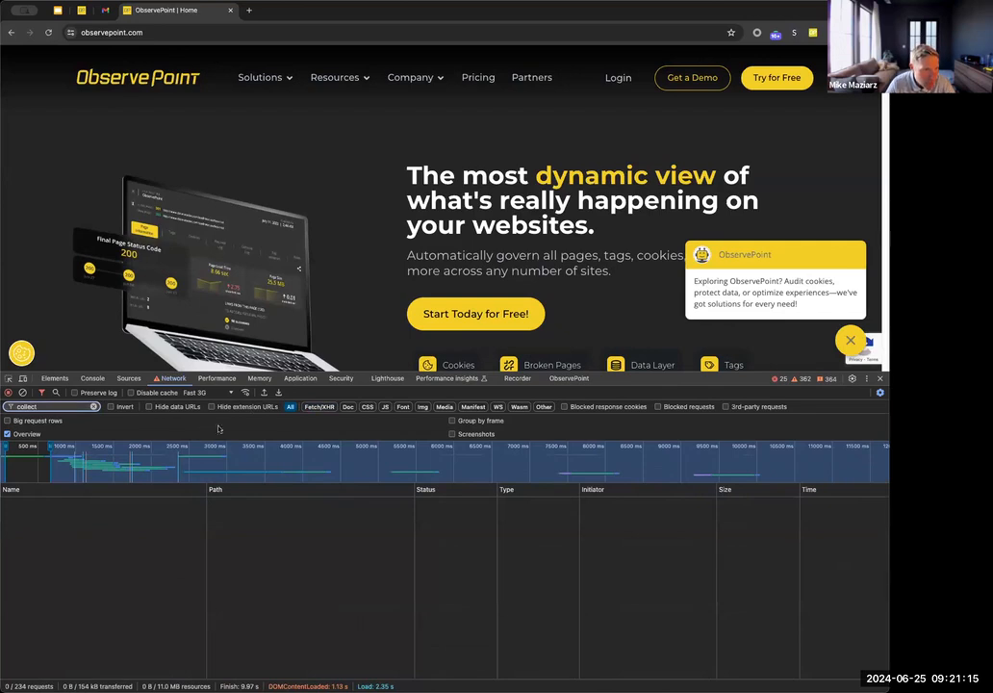
key(super+r)
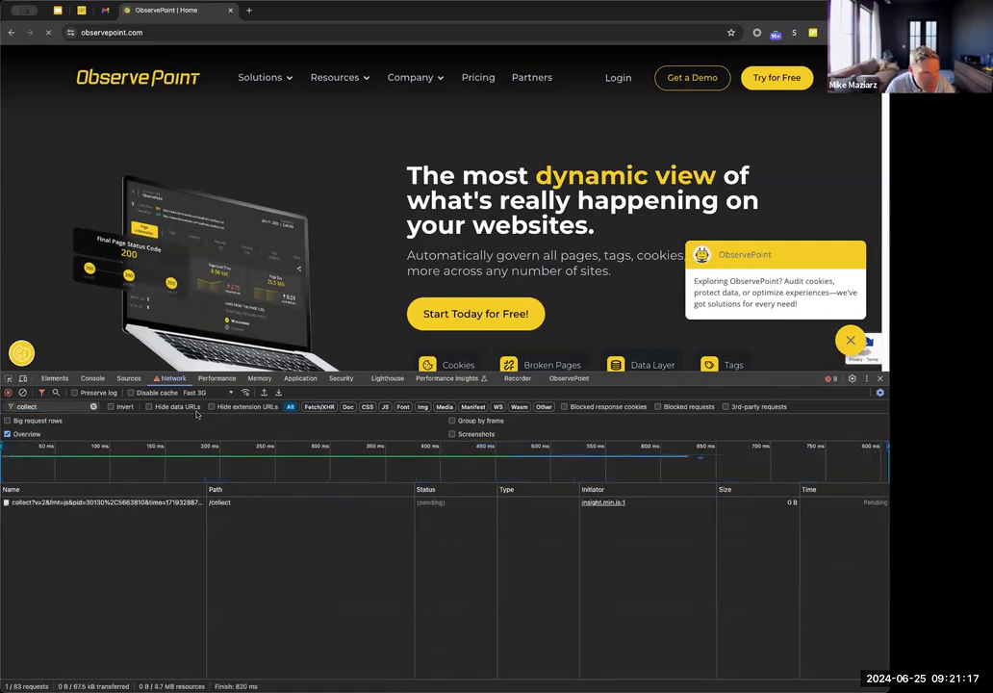
- Open the headers of the LinkedIn collect request and copy its full request URL
click(270, 502)
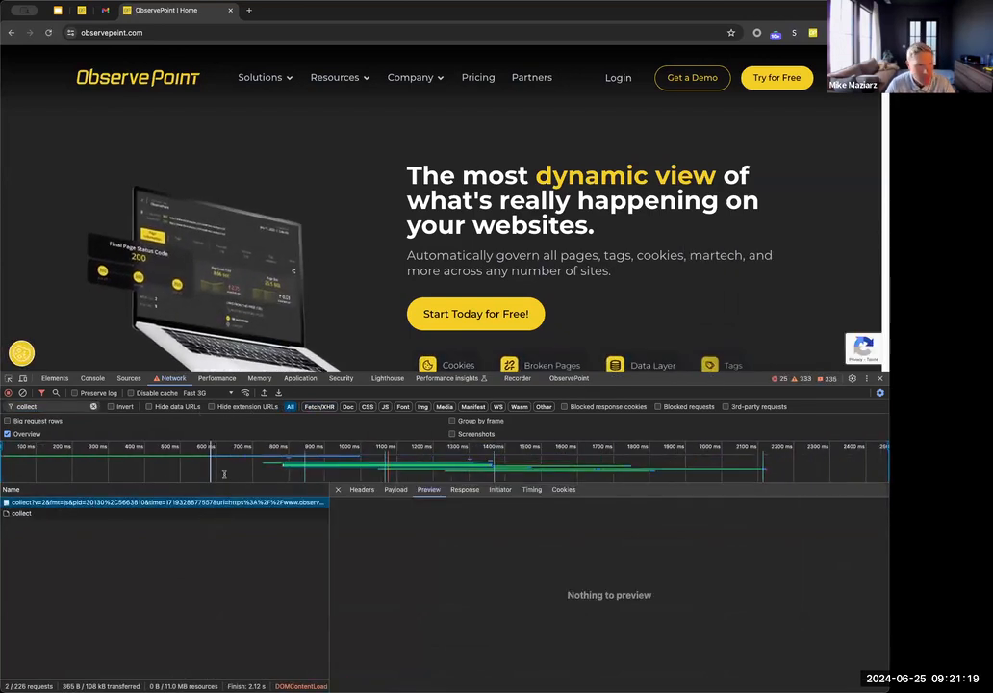
click(396, 489)
click(429, 491)
click(368, 491)
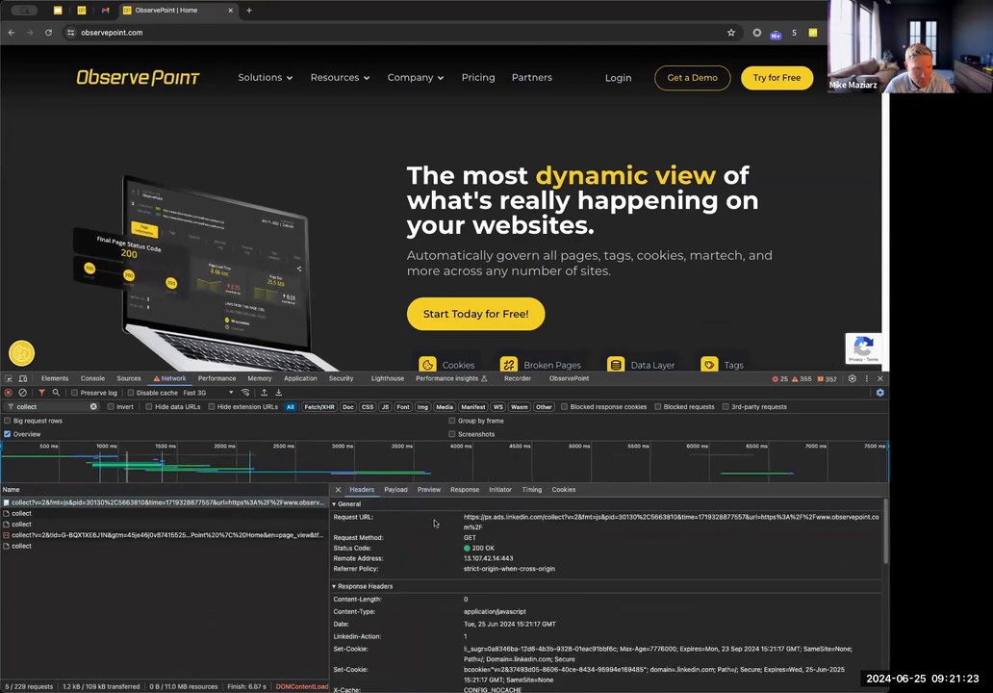
triple_click(497, 523)
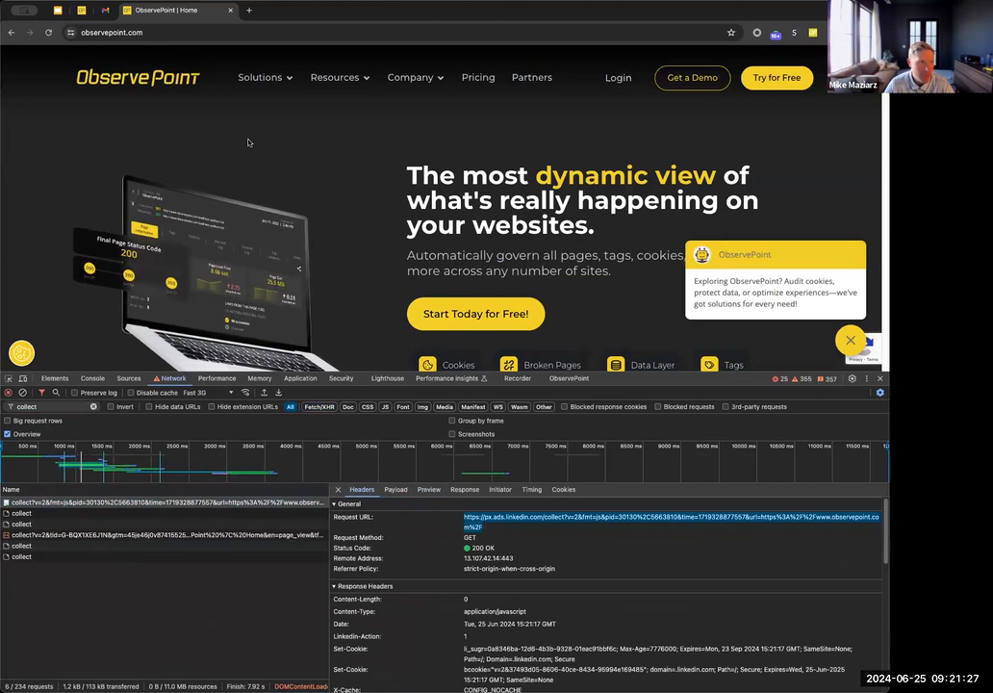
- Return to ObservePoint's File Substitutions, start a new file substitution config and name it Adobe
click(105, 9)
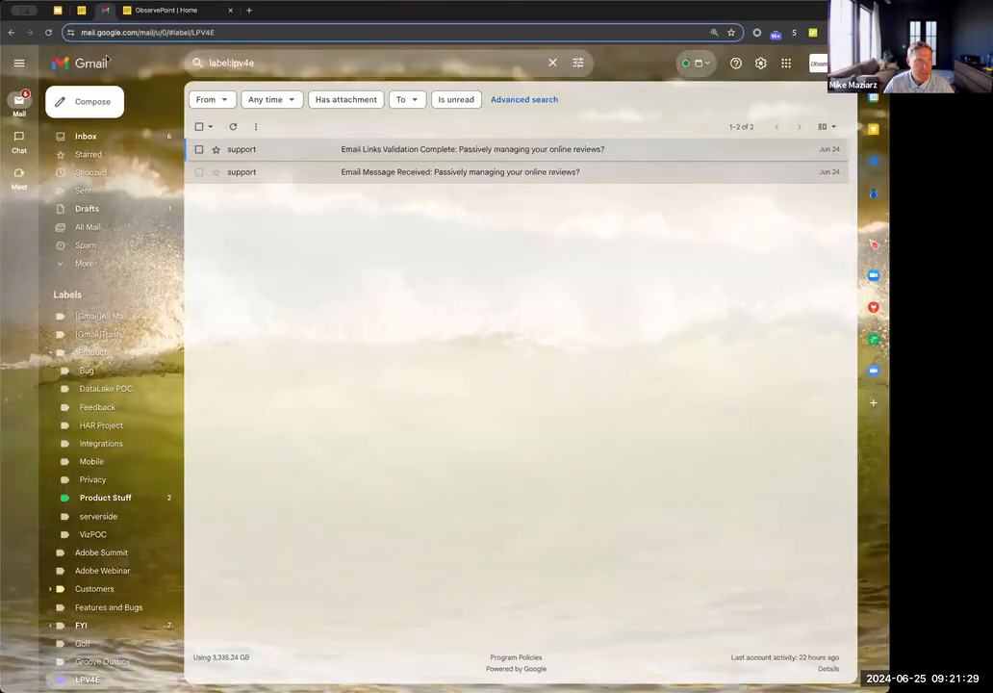
click(81, 10)
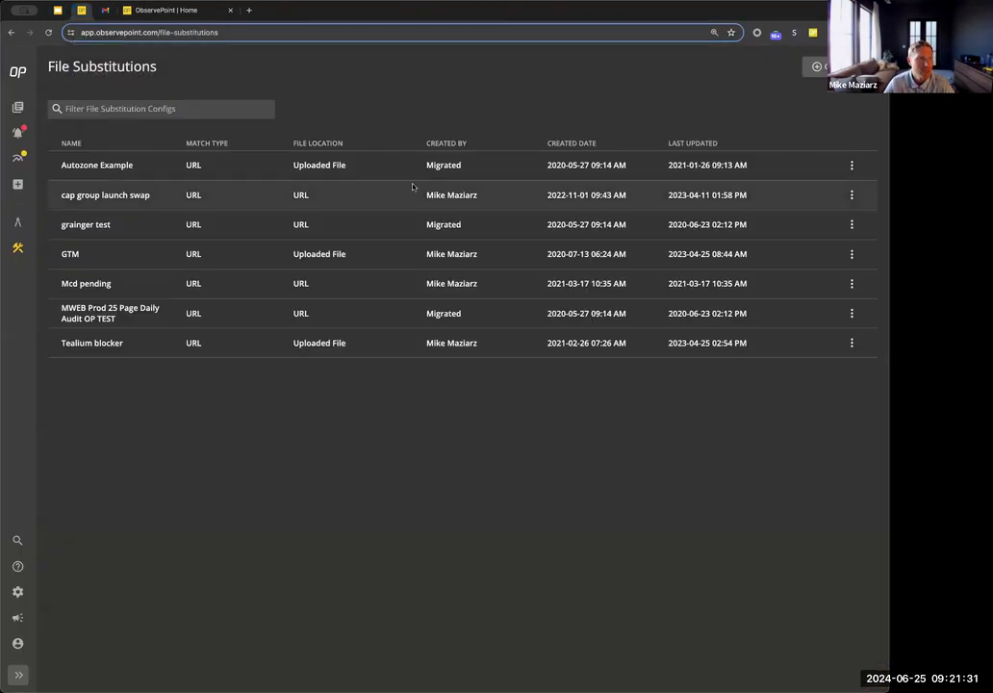
click(817, 66)
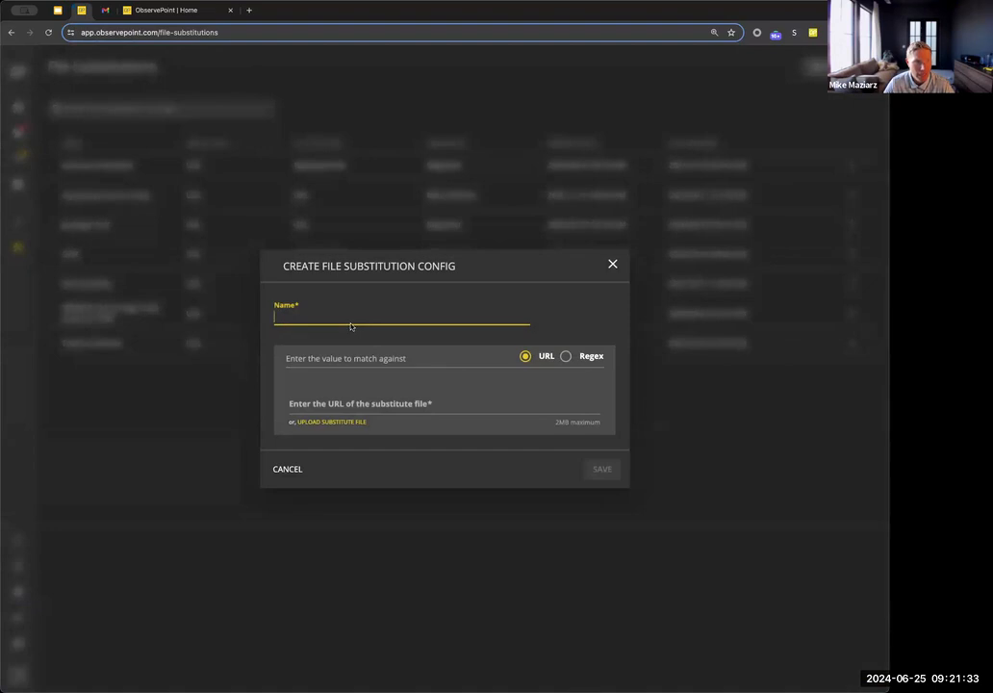
text(Linek)
key(BackSpace)
key(BackSpace)
text(ked)
key(BackSpace)
key(BackSpace)
key(BackSpace)
key(BackSpace)
key(BackSpace)
key(BackSpace)
text(A)
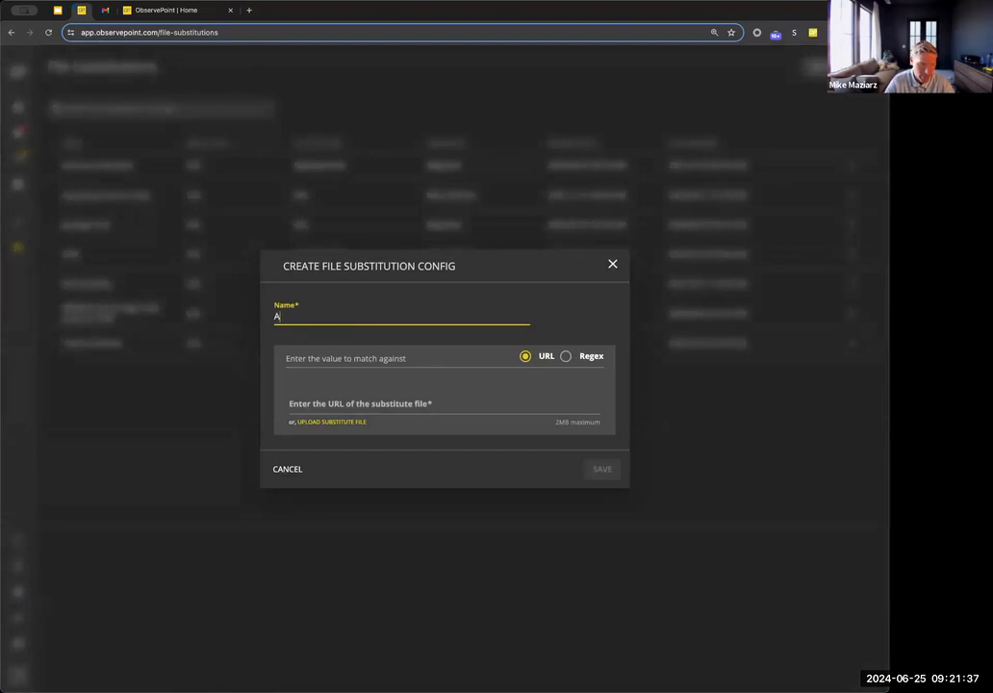
text(dobe)
- Paste the copied LinkedIn request URL as both the value to match against and the URL of the substitute file
click(409, 356)
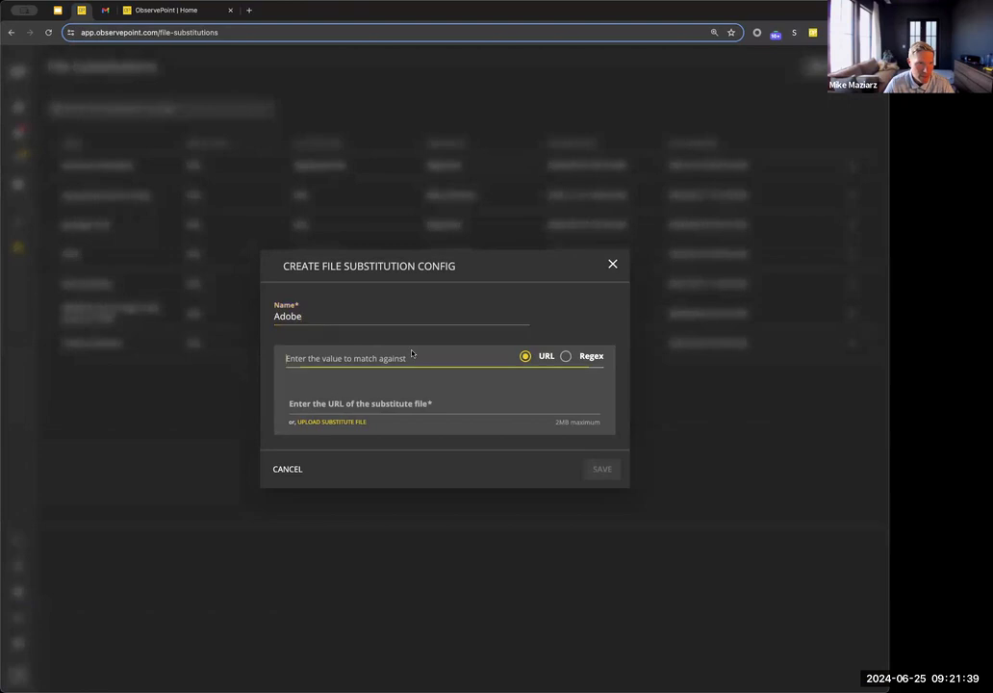
key(super+v)
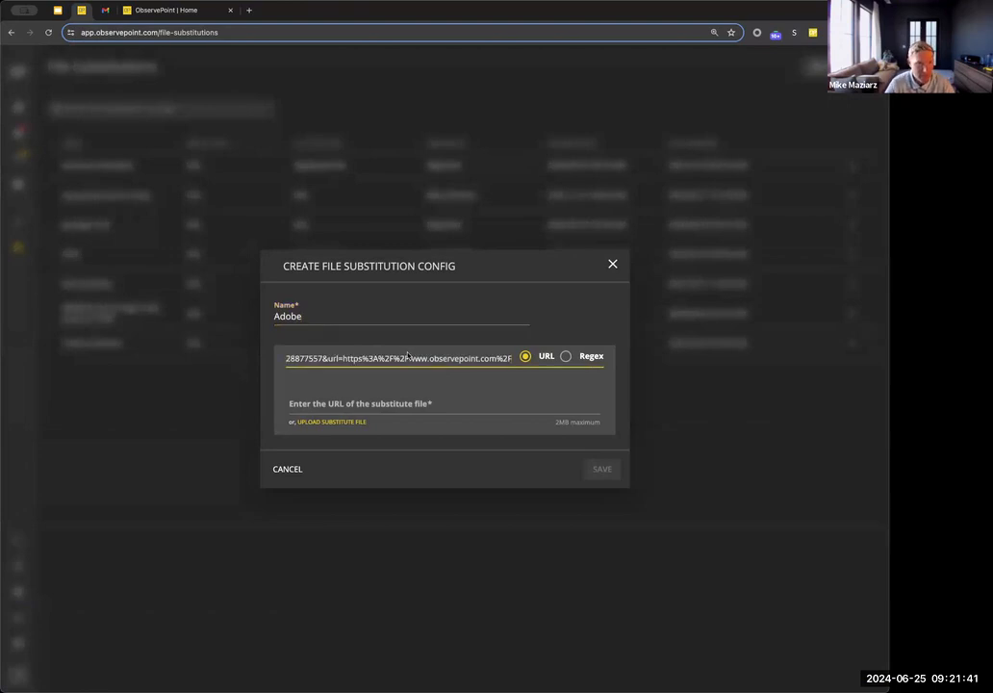
drag(408, 355, 270, 364)
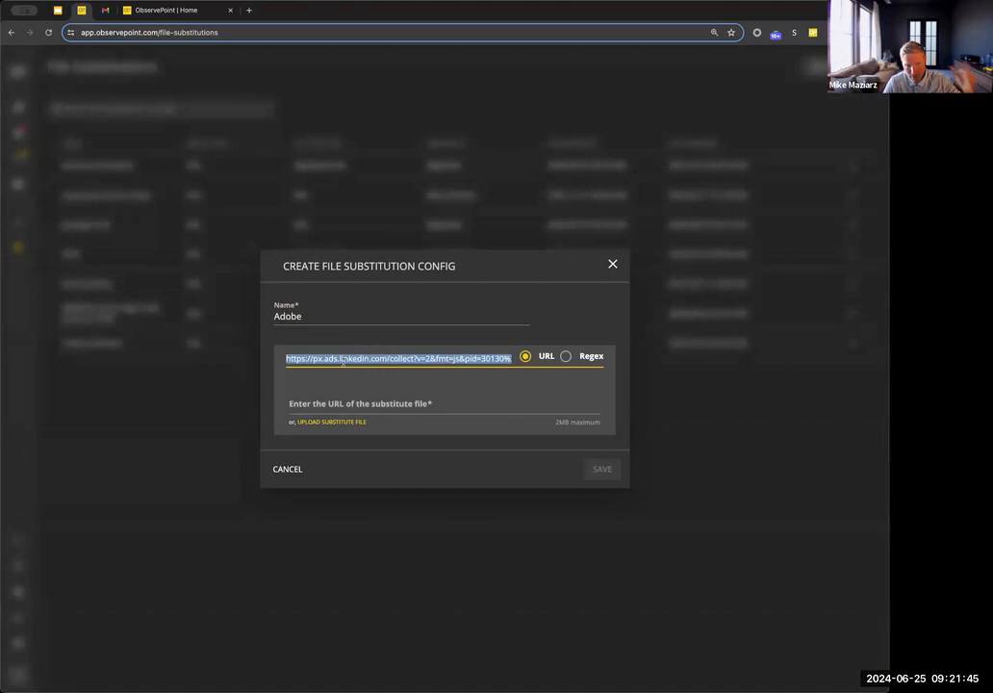
click(356, 400)
key(super+v)
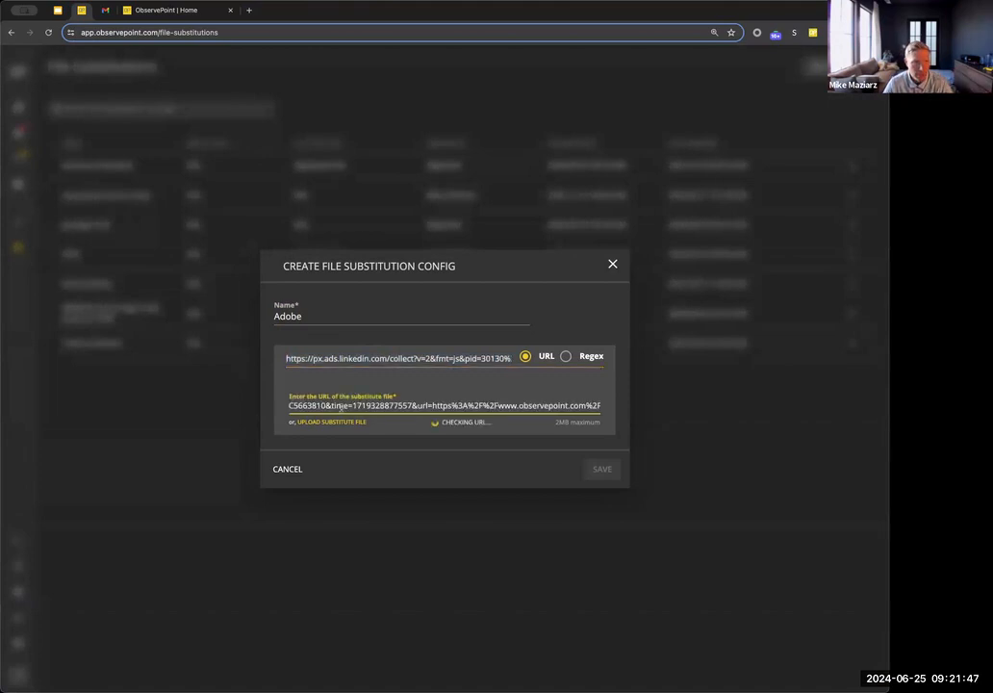
- Replace "ads" with "staging" in the substitute file URL, and close the config without saving
drag(597, 405, 257, 405)
click(340, 405)
double_click(332, 405)
text(sta)
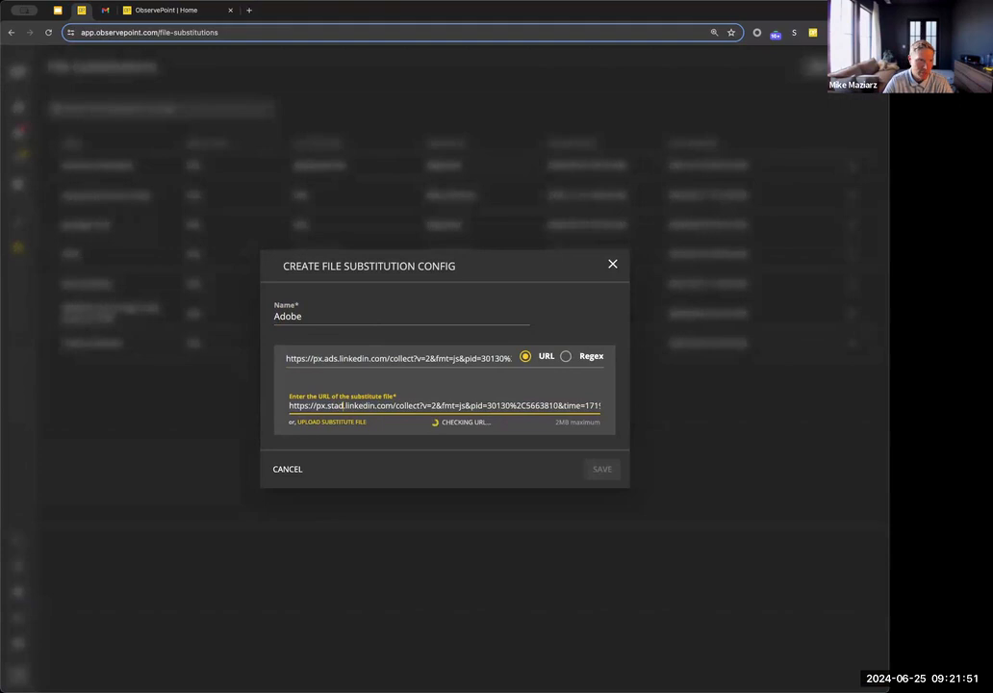
text(ging)
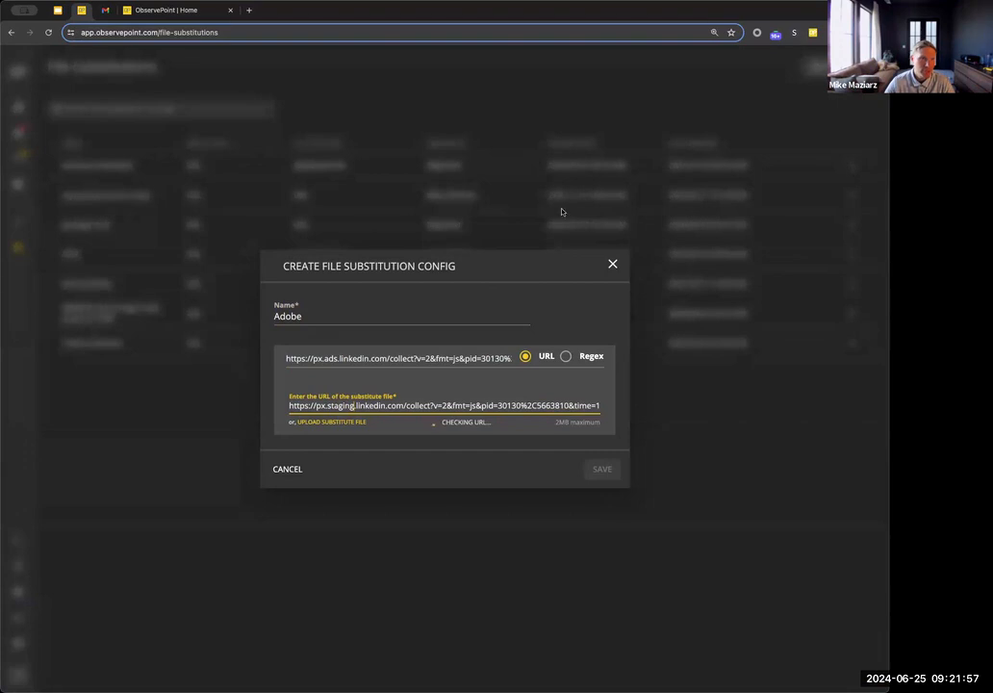
click(613, 264)
- Go to ObservePoint's Audits & Journeys and open the settings of the Daily Top Pages Audit in the TipJar folder
mouse_move(17, 107)
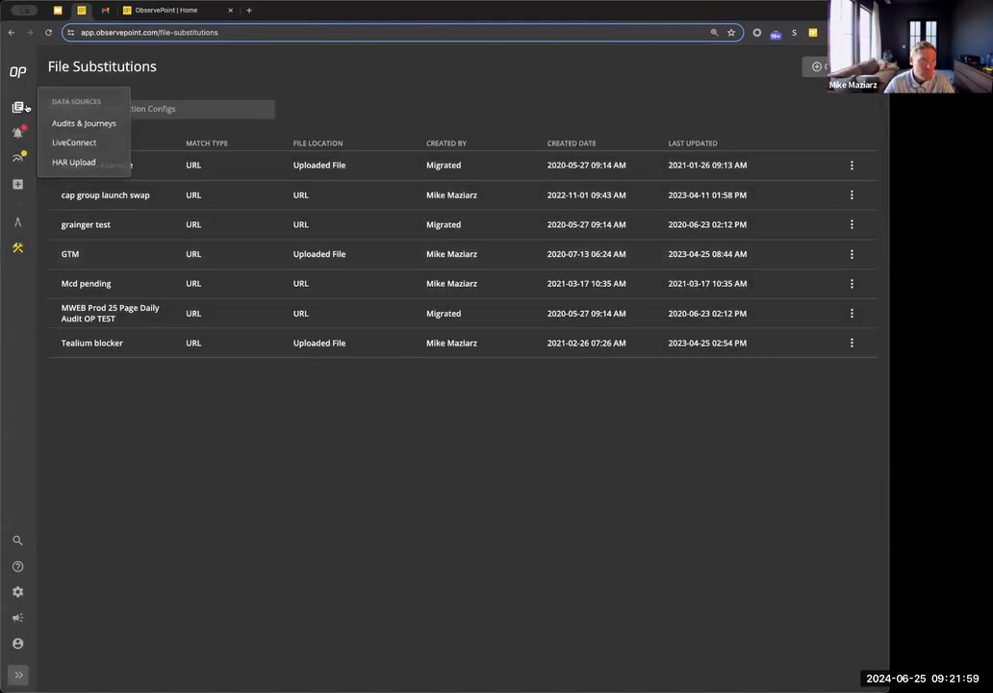
click(82, 99)
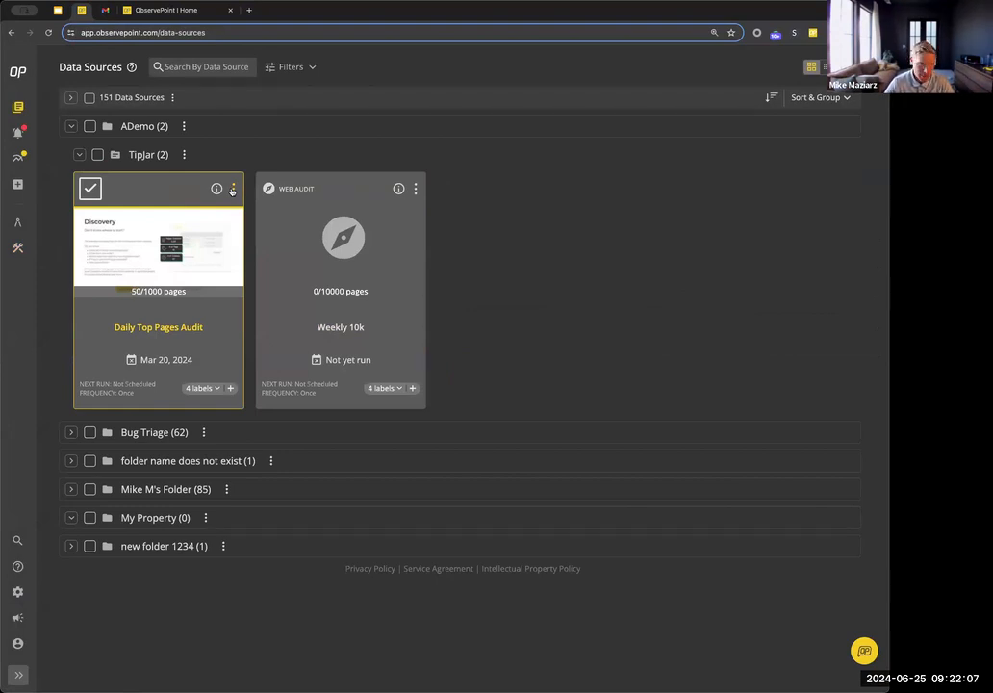
click(232, 191)
click(135, 350)
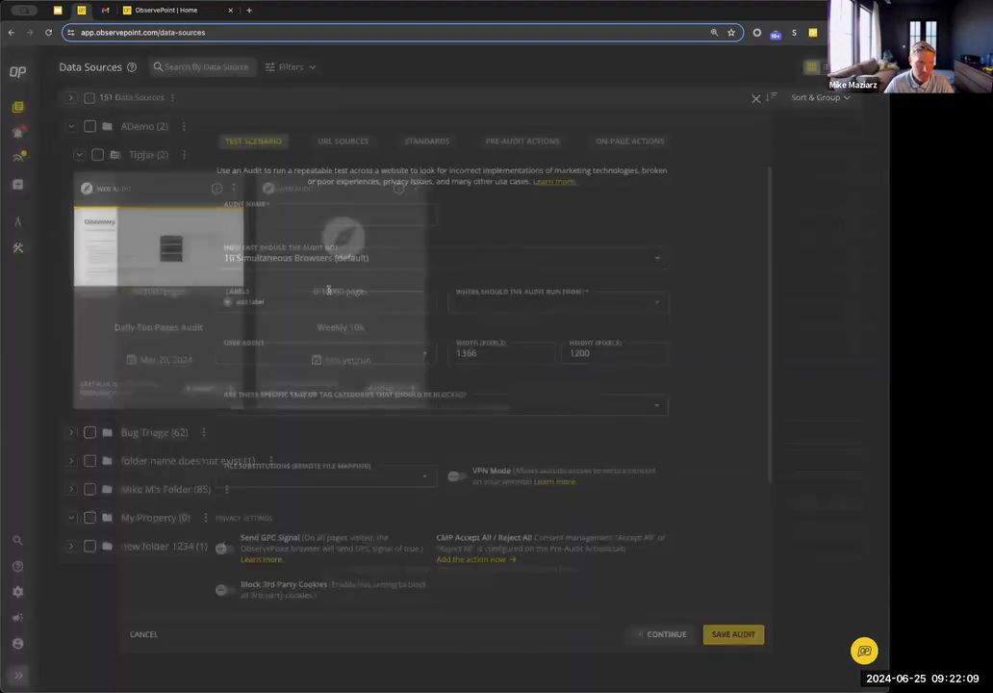
- Select both grainger test and GTM as the audit's file substitutions, and close the audit without saving
scroll(423, 387, down, 1)
scroll(423, 387, down, 2)
click(284, 396)
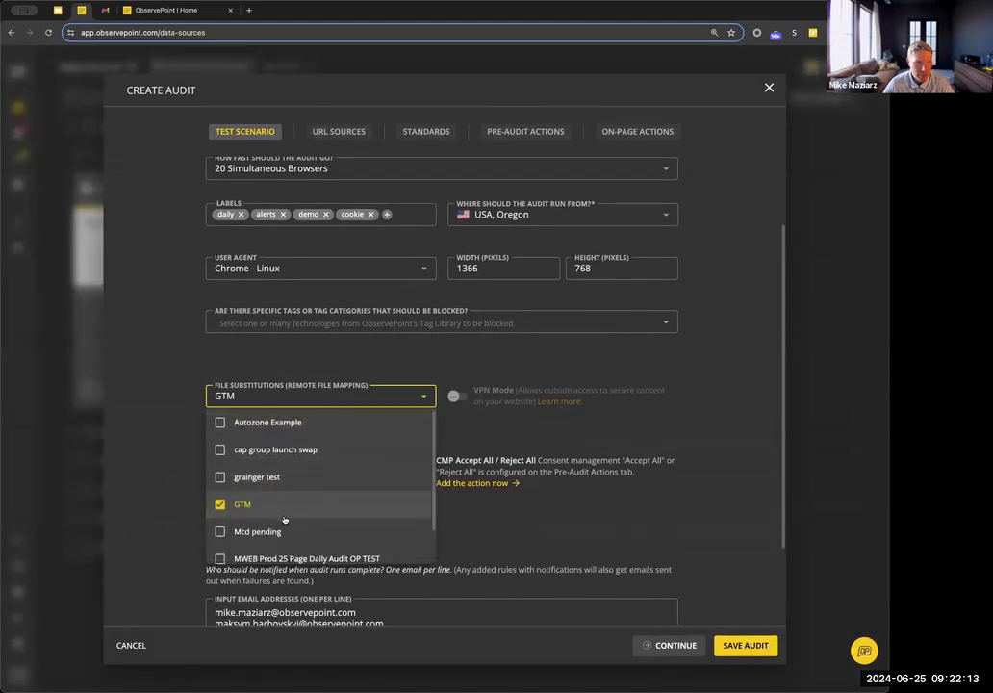
scroll(284, 520, down, 1)
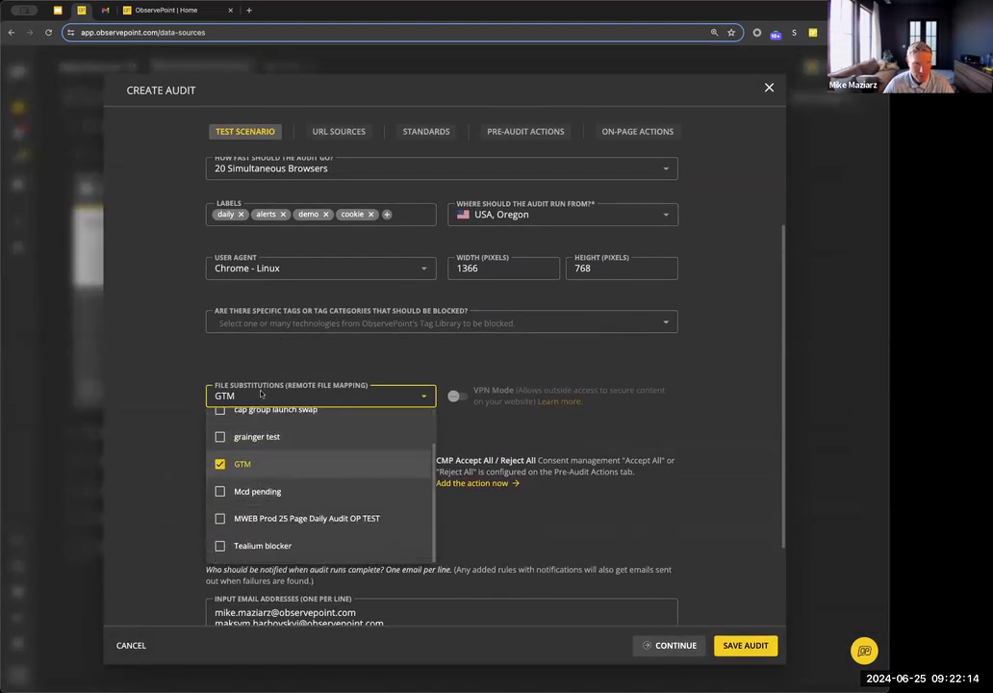
scroll(248, 478, up, 1)
click(249, 478)
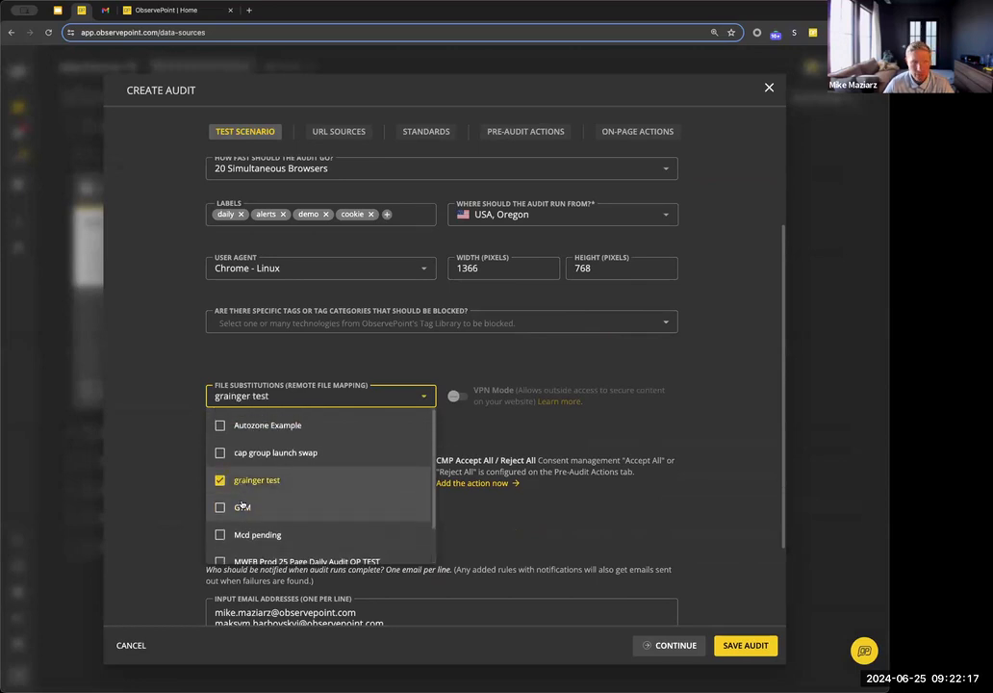
click(242, 506)
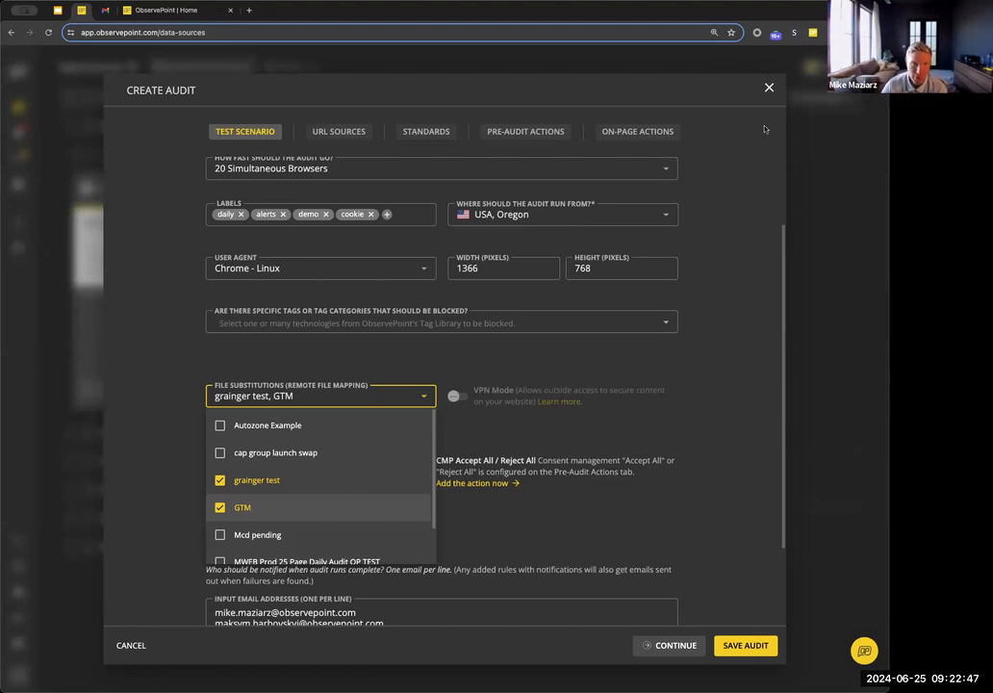
click(727, 153)
click(769, 88)
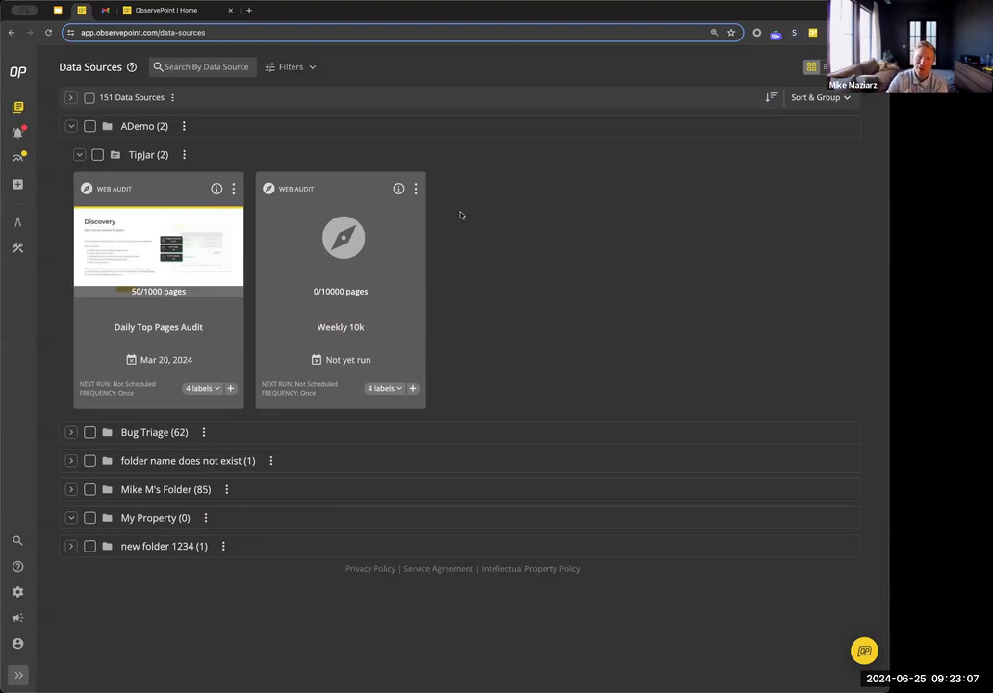
- Switch to the Google Slides presentation and advance to the Other Recommendations slide
click(58, 10)
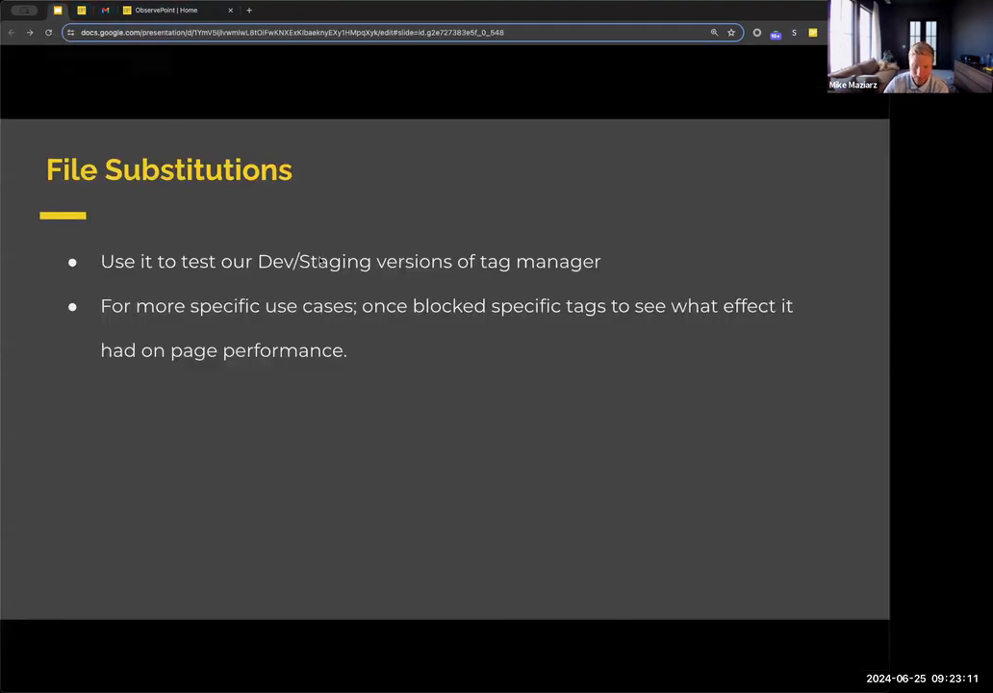
key(Right)
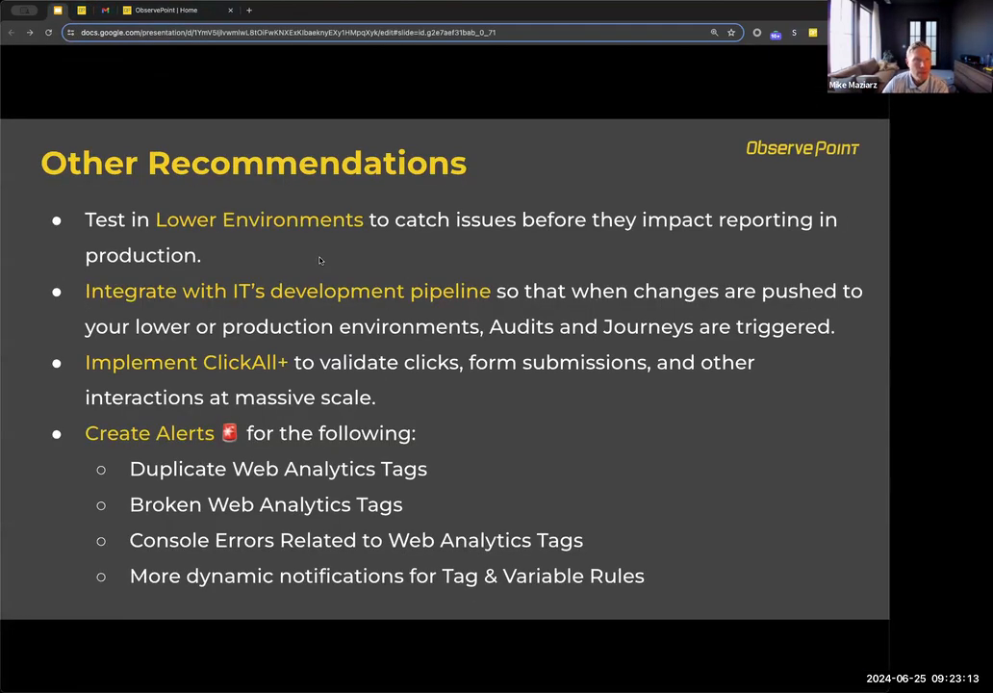
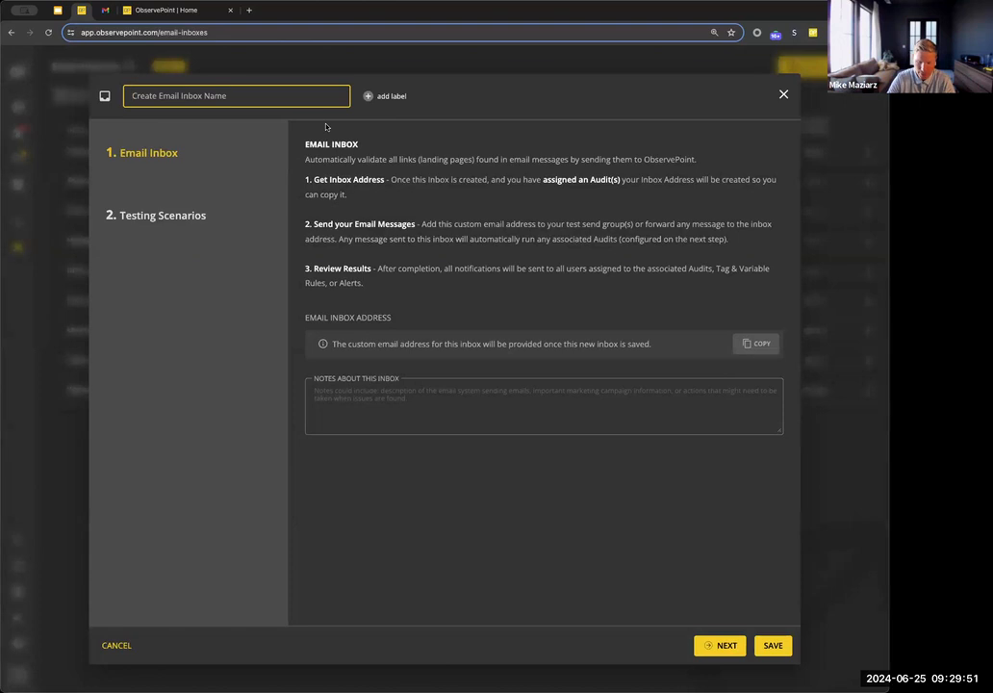
- Name the new email inbox Daily Marketing Send, and leave its notes empty
text(TipJar Demo)
key(ctrl+a)
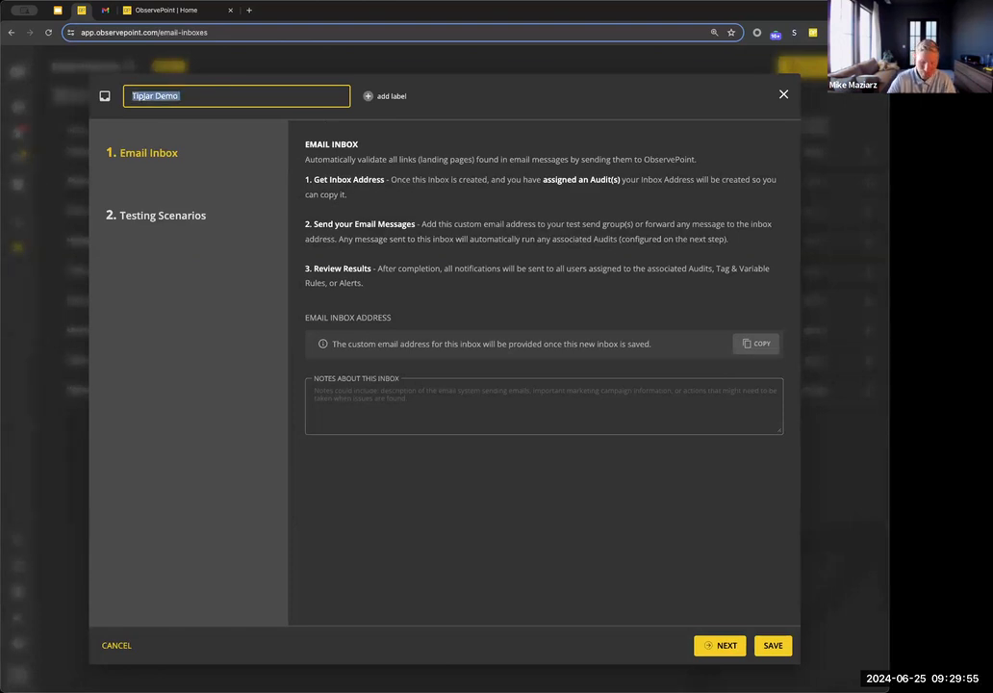
text(Mak)
key(BackSpace)
key(BackSpace)
key(BackSpace)
text(Dail)
text( Mai)
key(BackSpace)
key(BackSpace)
key(BackSpace)
key(BackSpace)
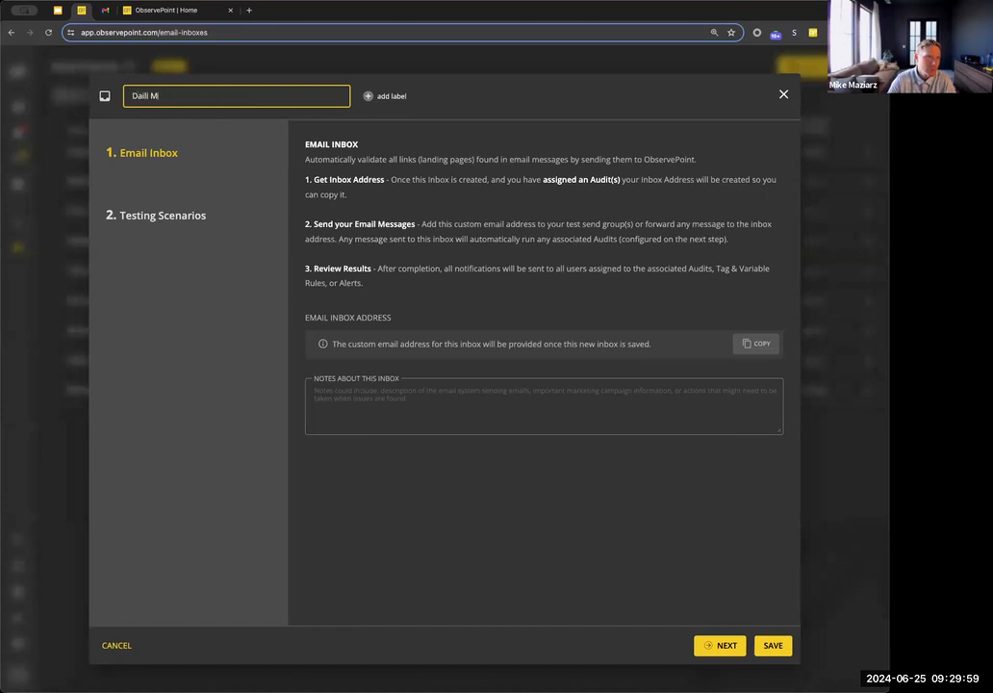
text(y)
key(BackSpace)
key(BackSpace)
text(ly Marketing Send)
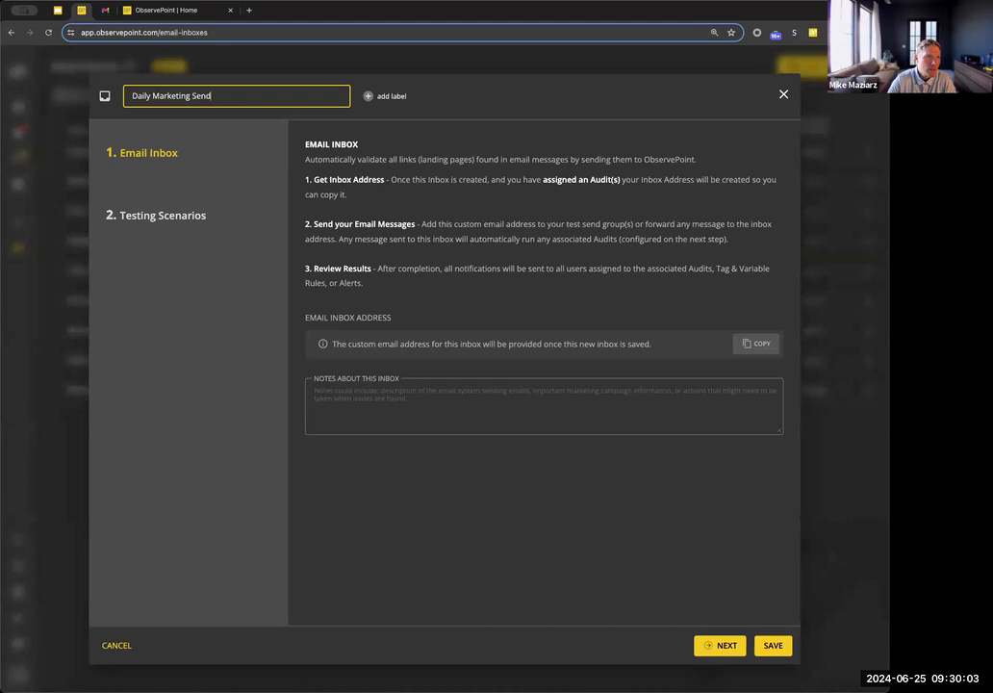
click(420, 397)
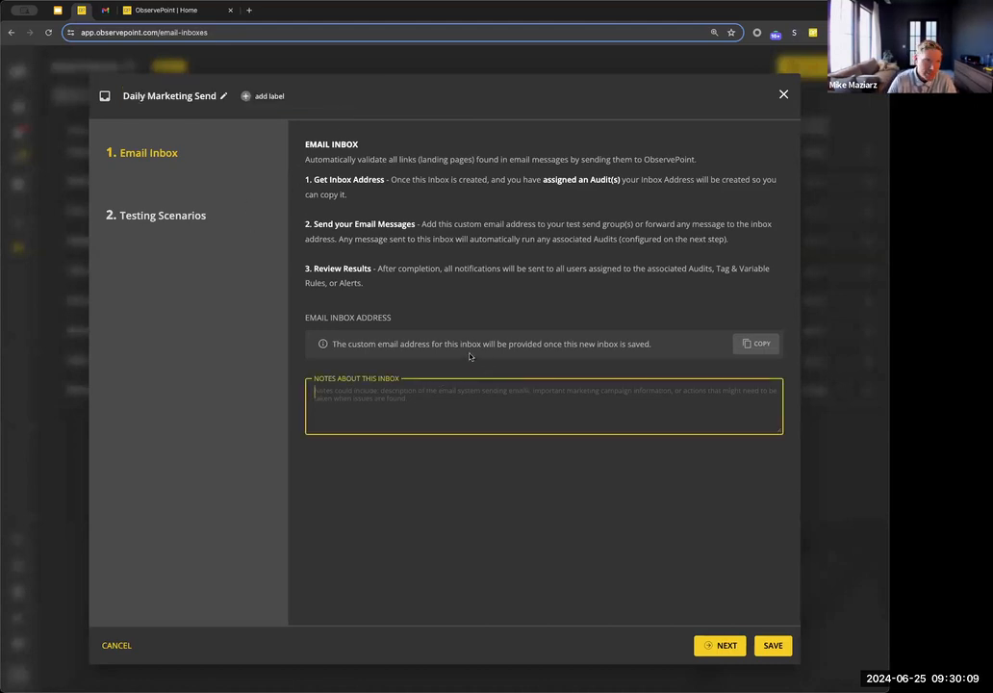
- Go to the inbox's testing scenarios and search the available data sources for landing
click(180, 217)
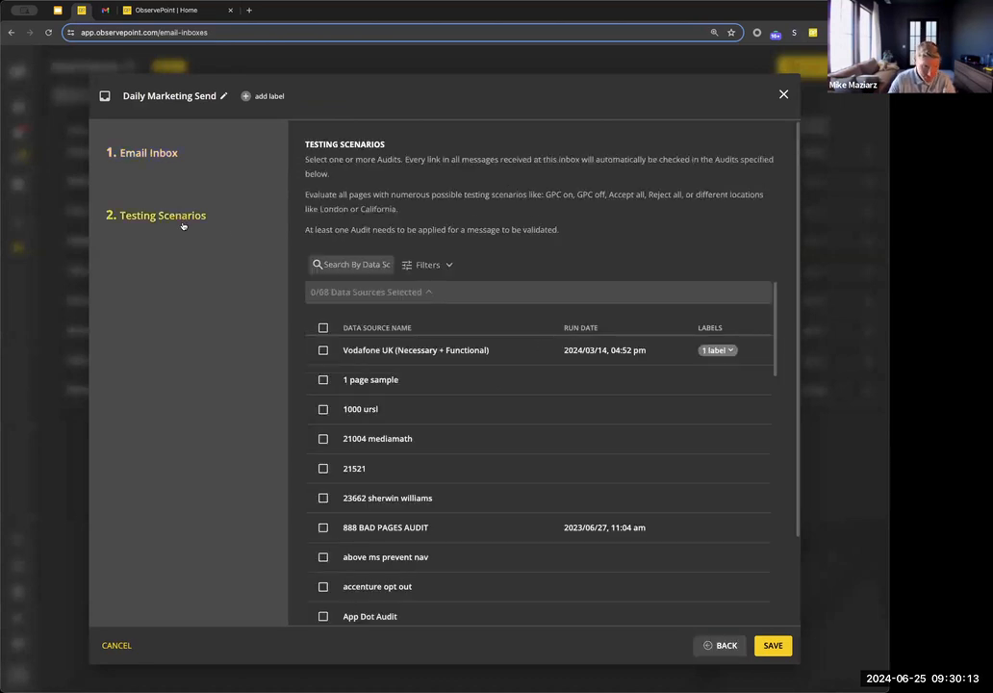
click(327, 262)
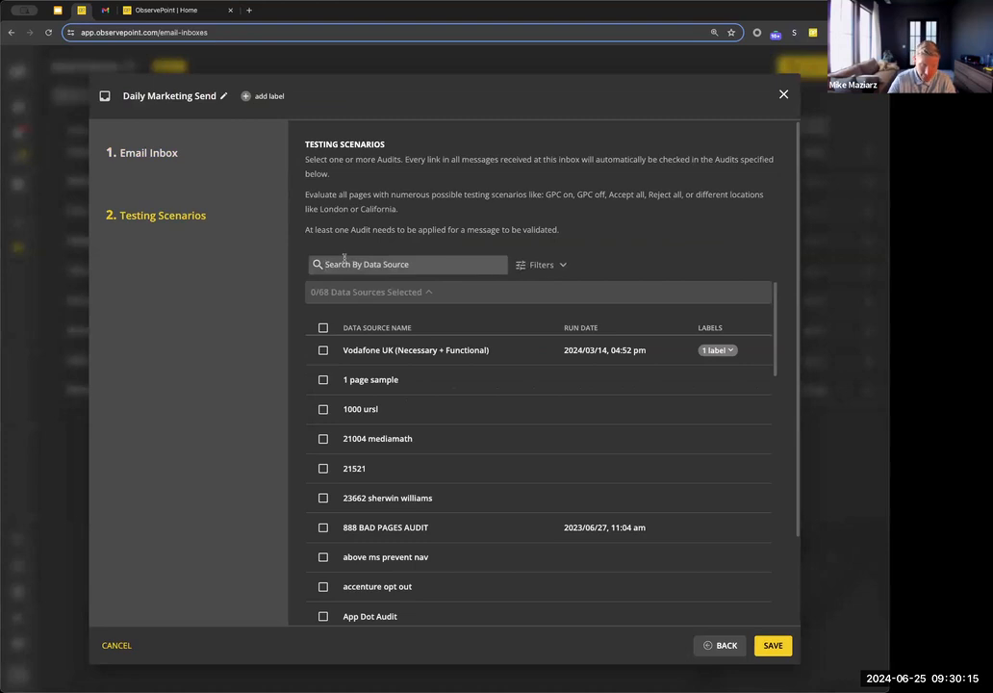
text(landing)
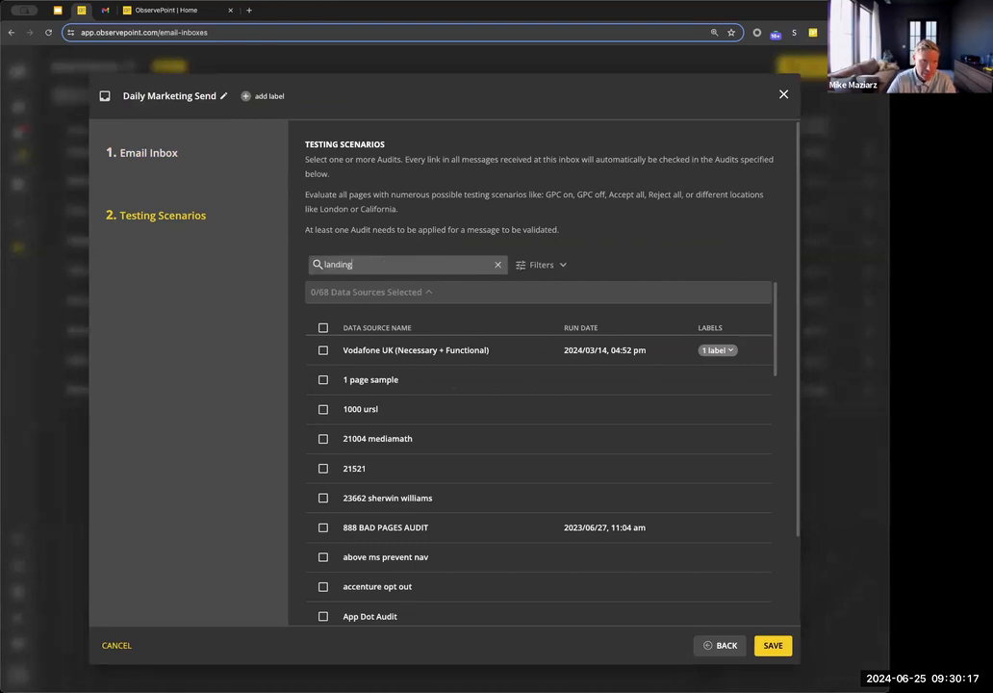
key(Return)
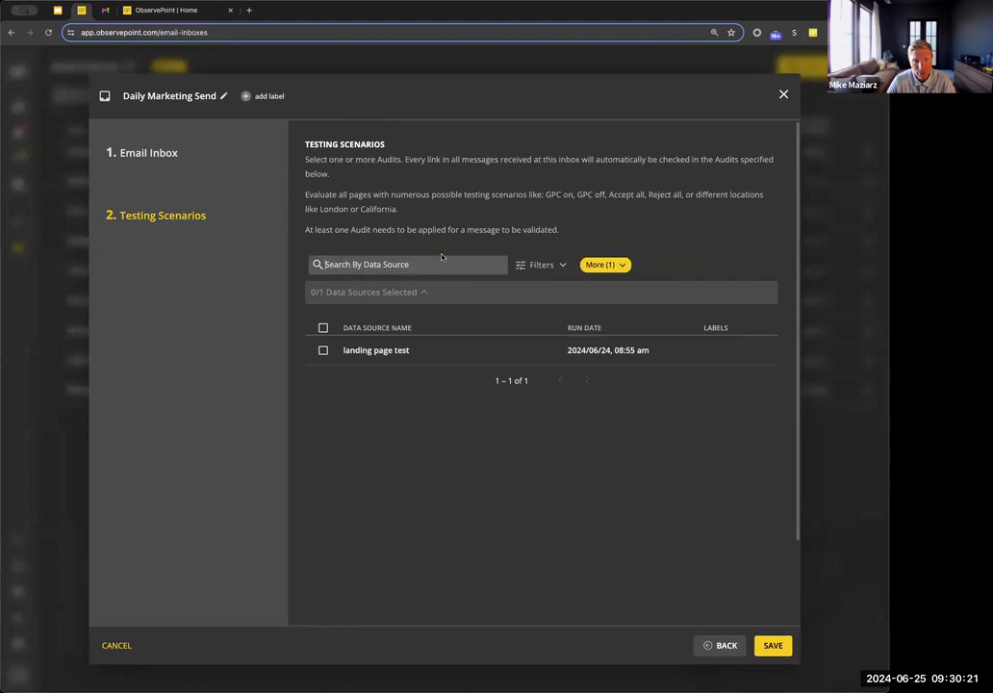
- Search the data sources for daily, assign the Daily Top Pages Audit to the inbox, and save the inbox
text(daily)
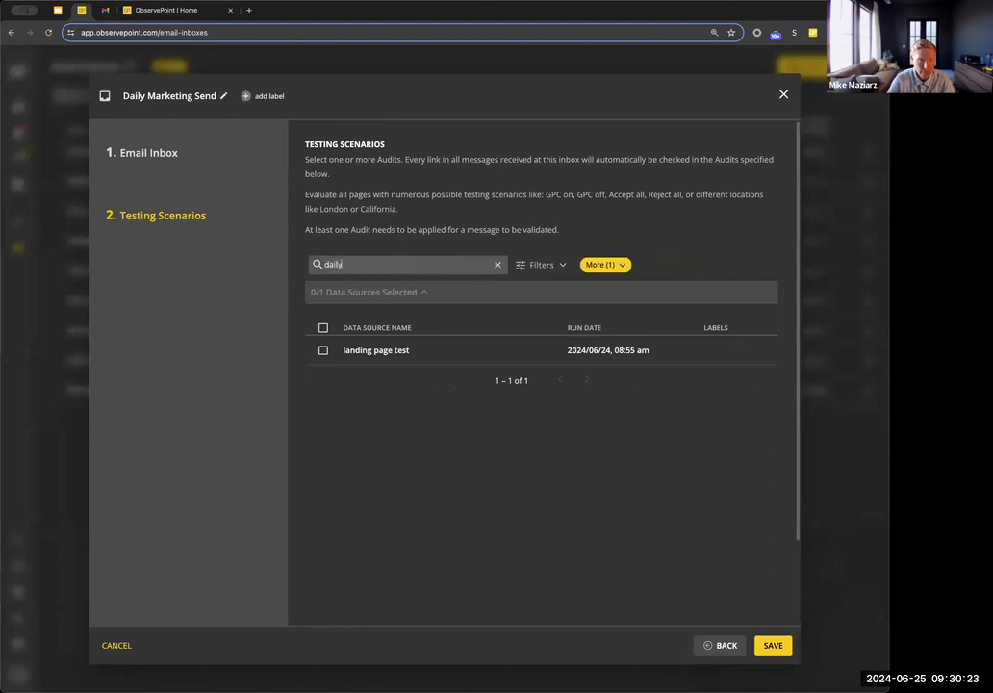
key(Return)
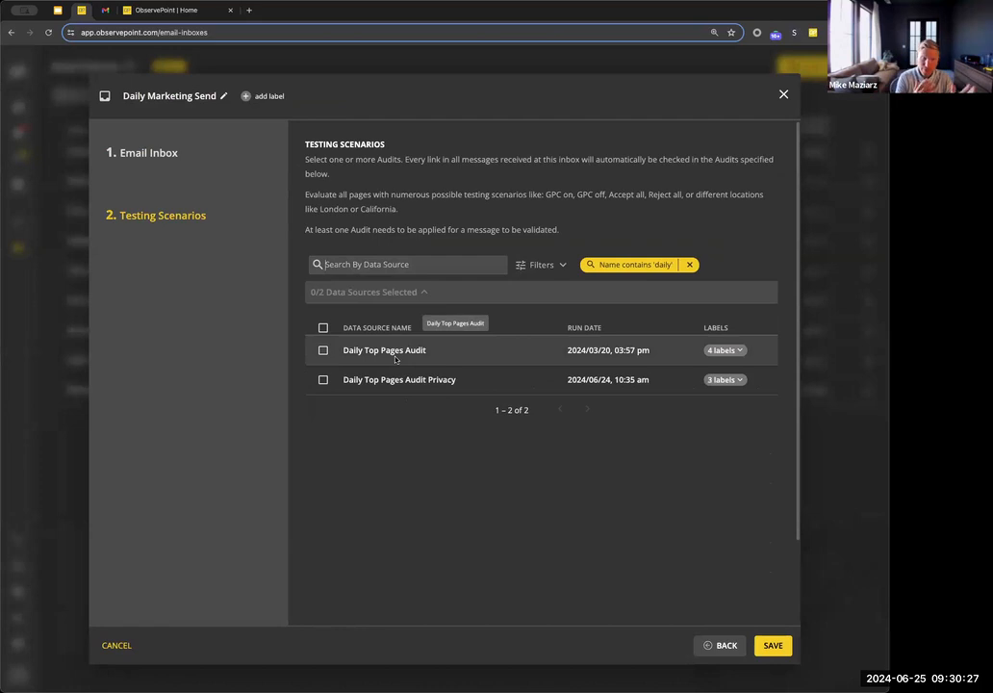
click(324, 351)
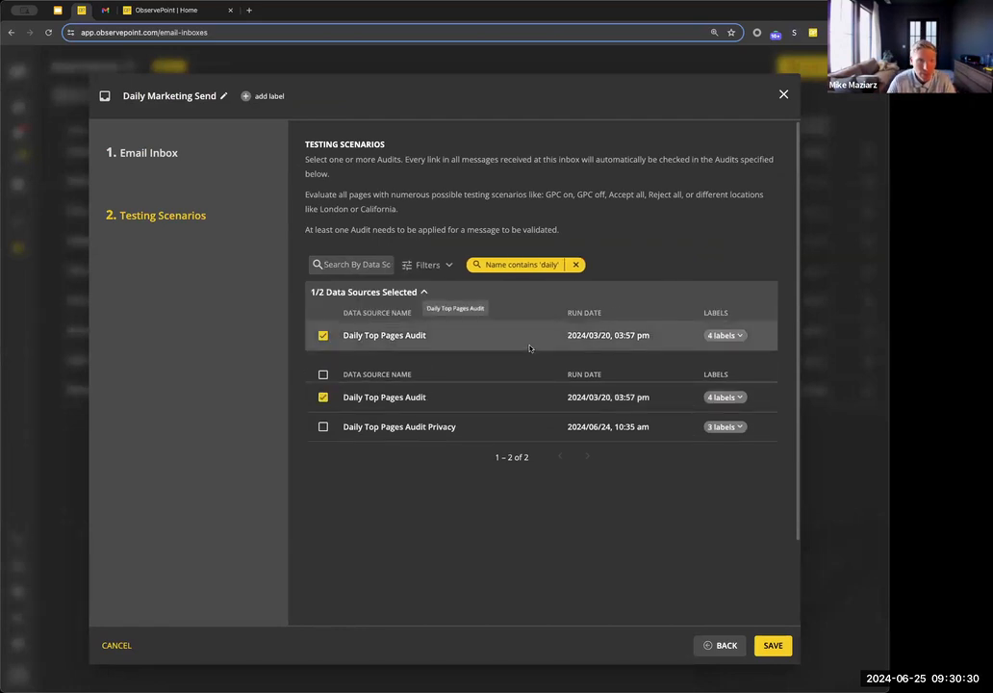
click(770, 645)
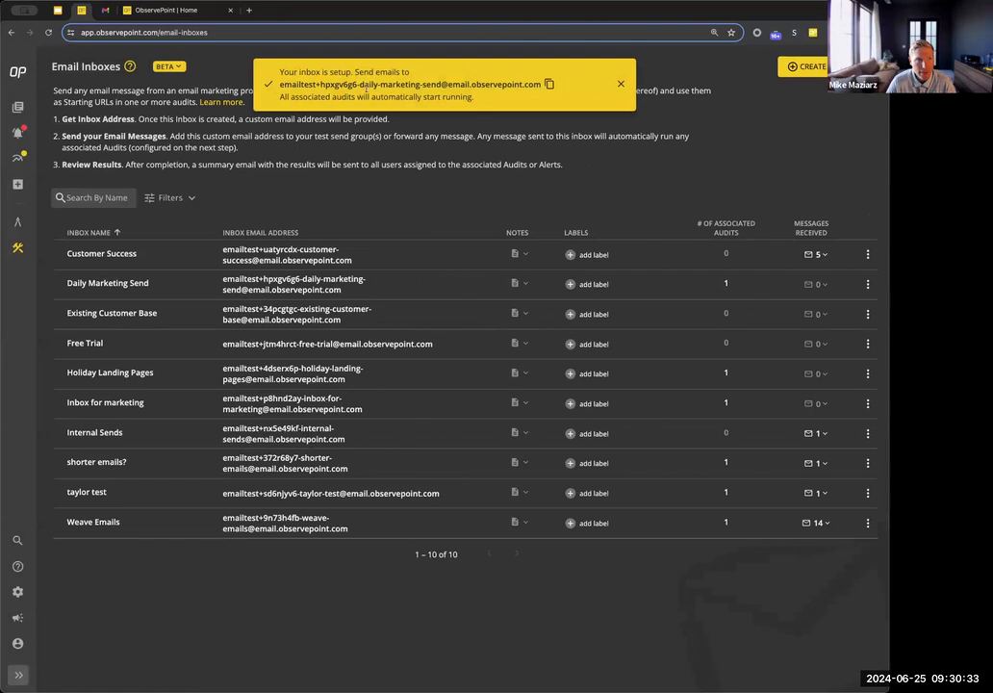
- Highlight the new inbox's email address, then switch to Gmail and read the Email Message Received notification about online reviews
drag(277, 85, 544, 88)
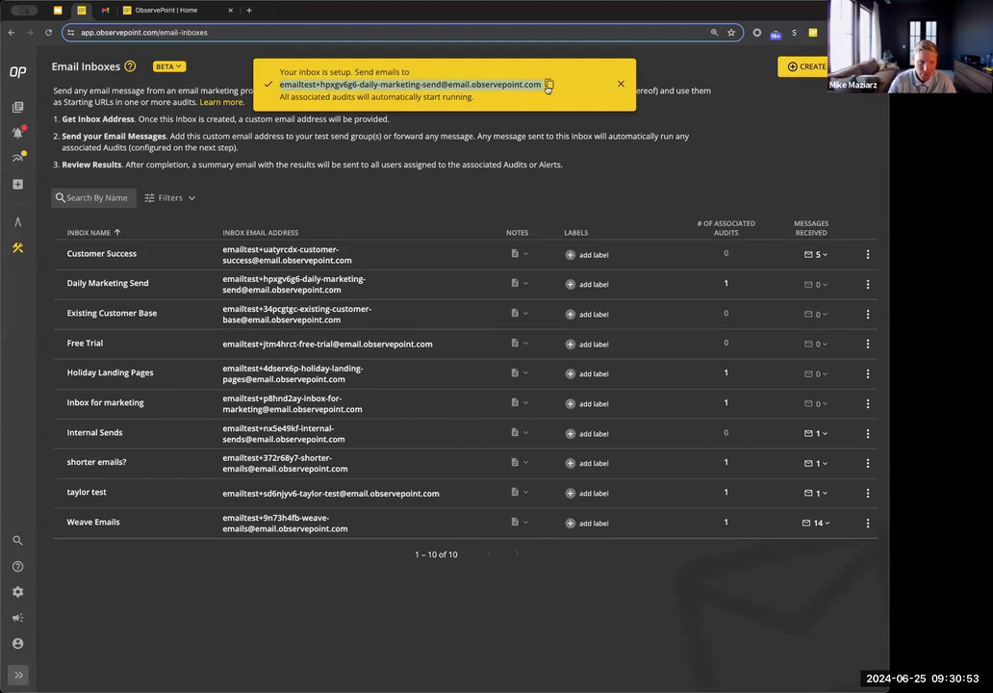
click(658, 603)
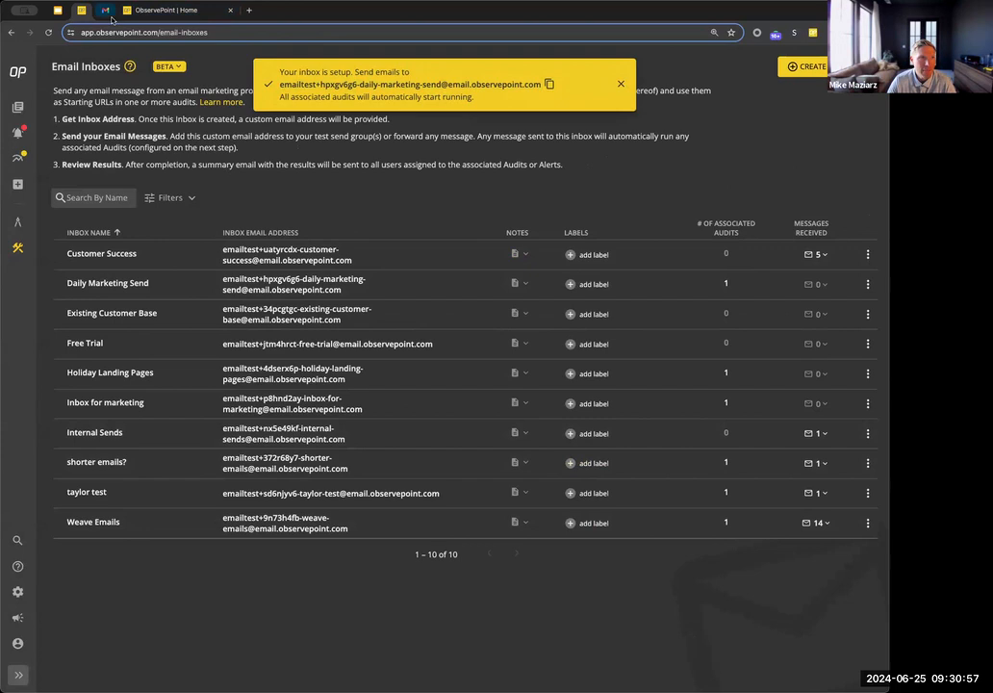
click(108, 13)
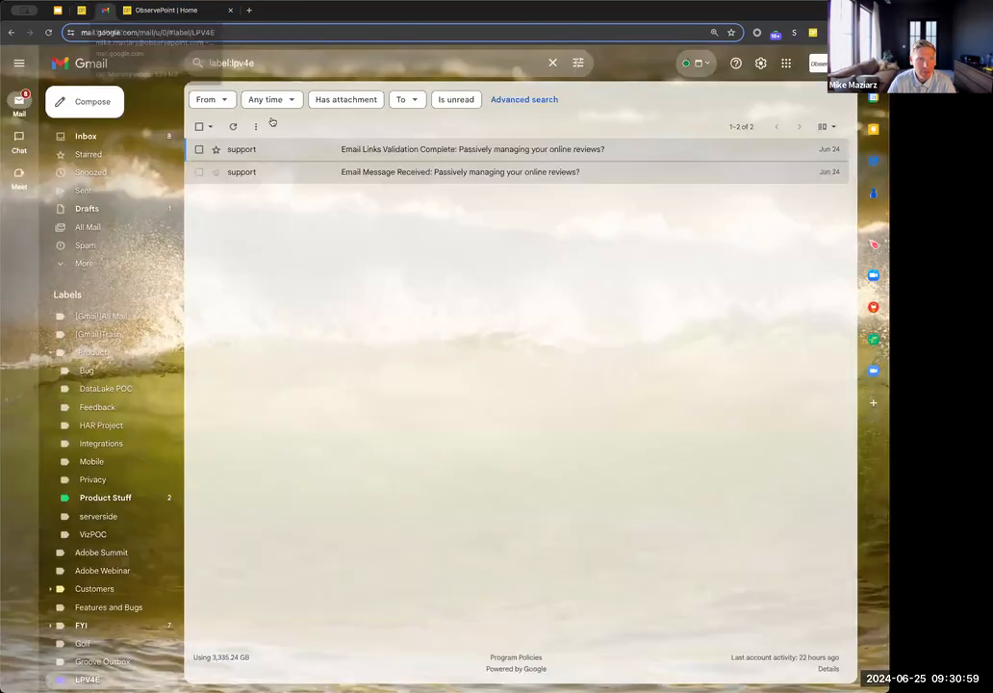
click(459, 173)
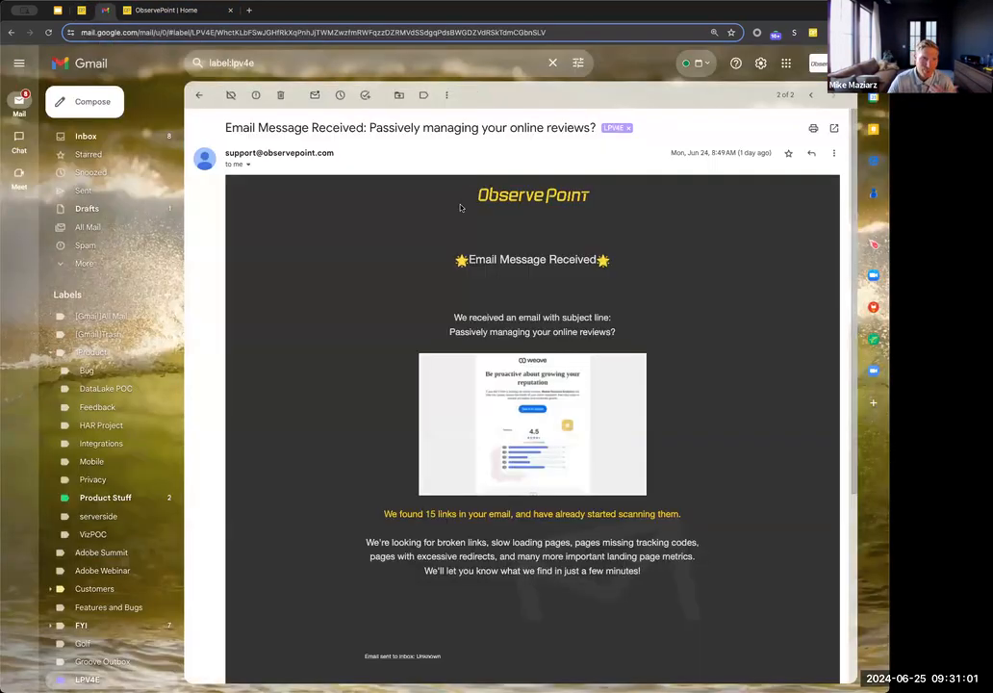
scroll(459, 206, down, 1)
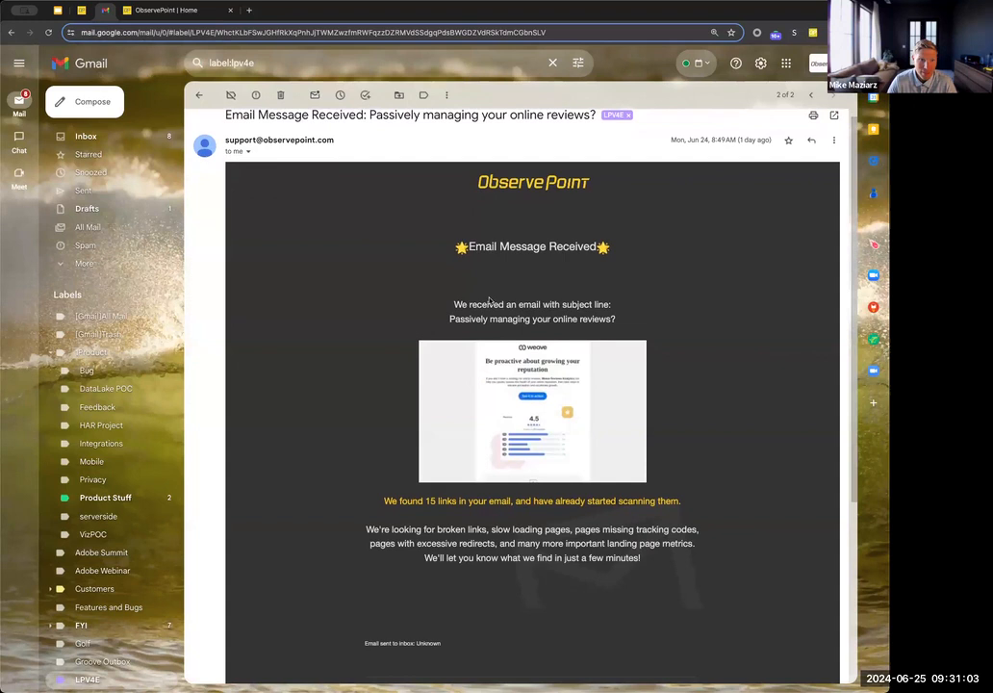
scroll(532, 508, down, 3)
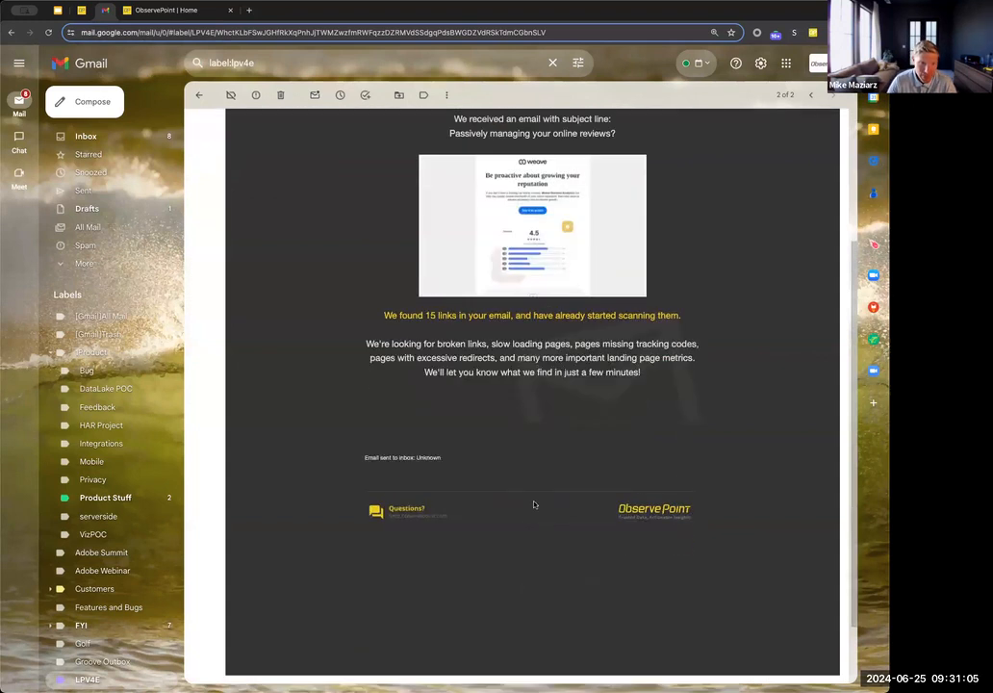
scroll(532, 503, up, 1)
scroll(519, 483, up, 1)
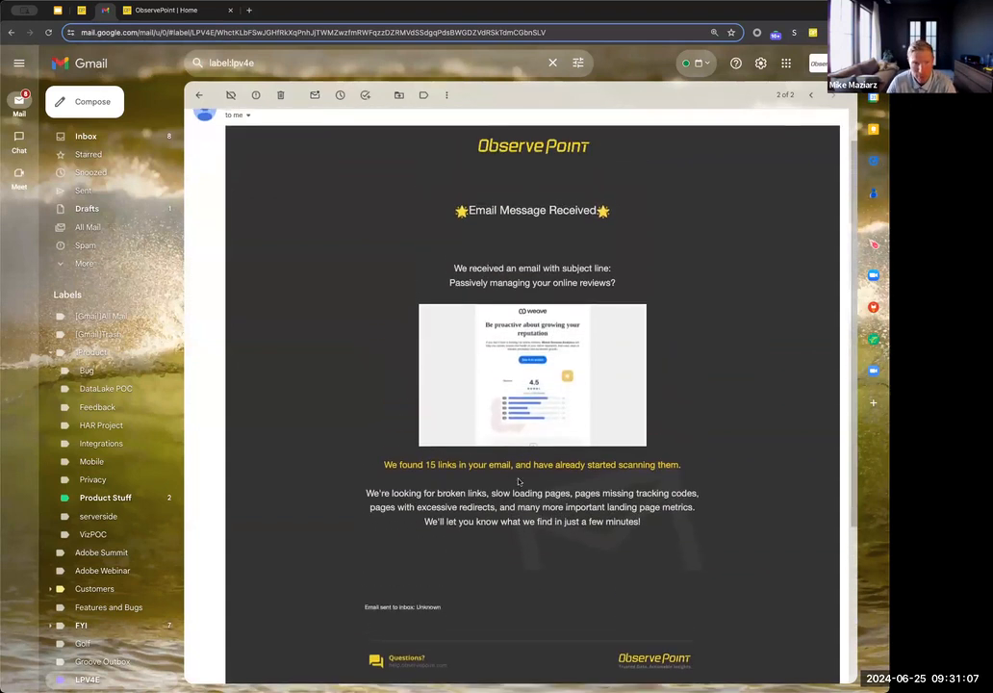
- Open the Email Links Validation Complete message and examine its overview of page and tag findings
click(200, 94)
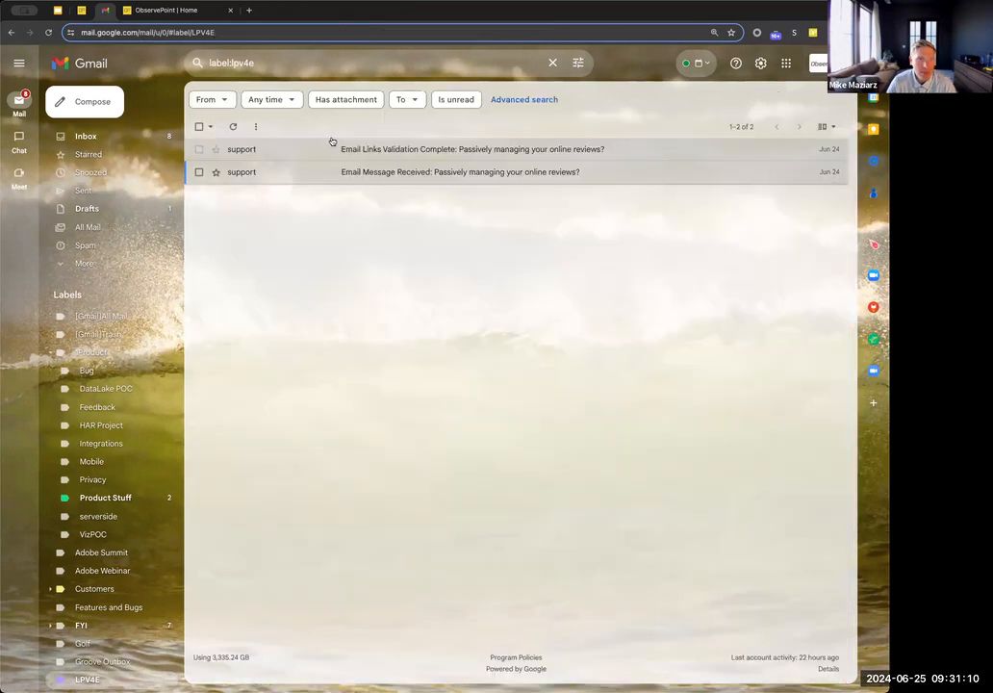
click(443, 152)
scroll(465, 233, down, 2)
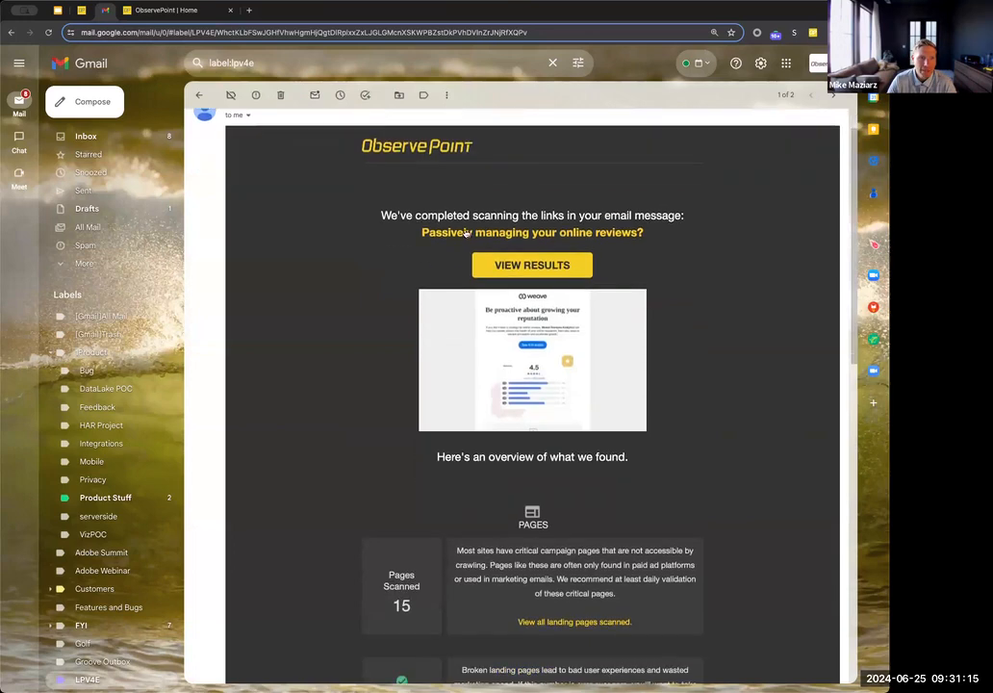
scroll(465, 233, down, 3)
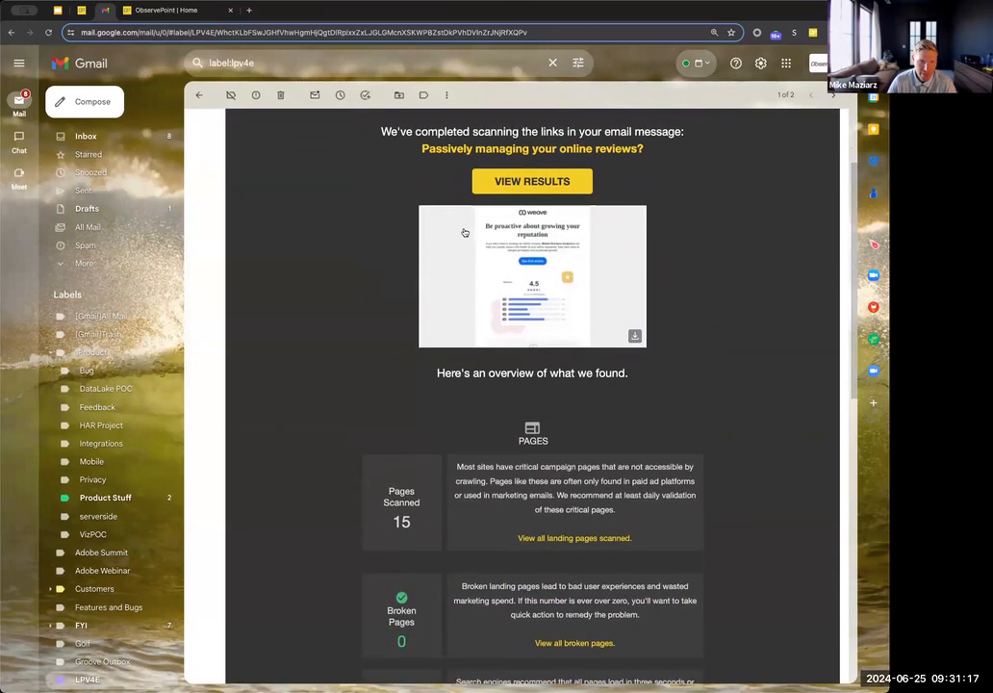
scroll(465, 233, down, 10)
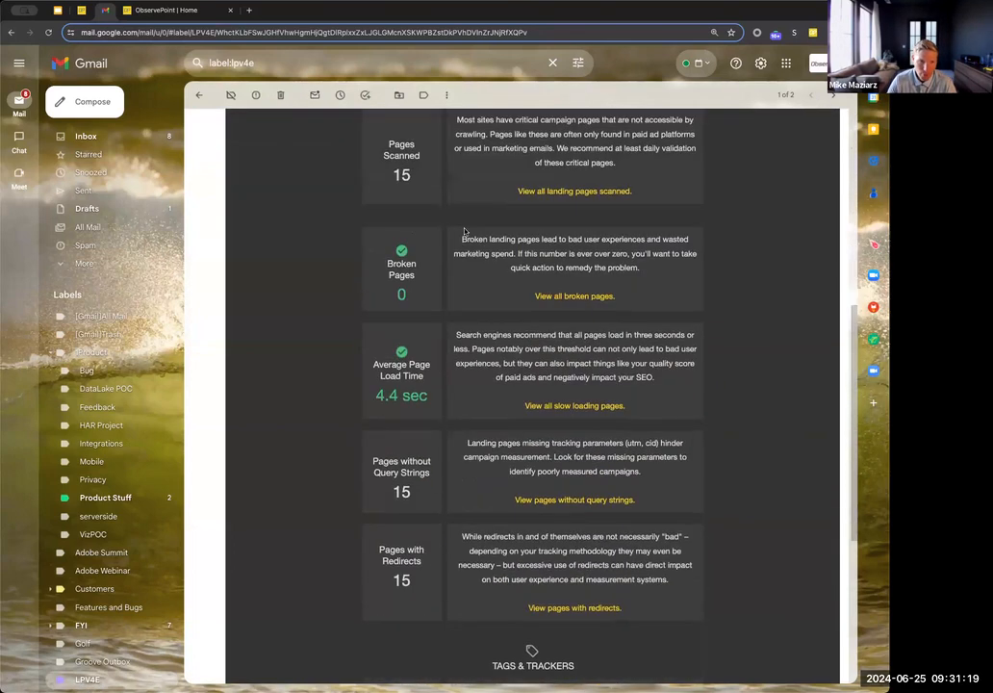
scroll(465, 233, down, 4)
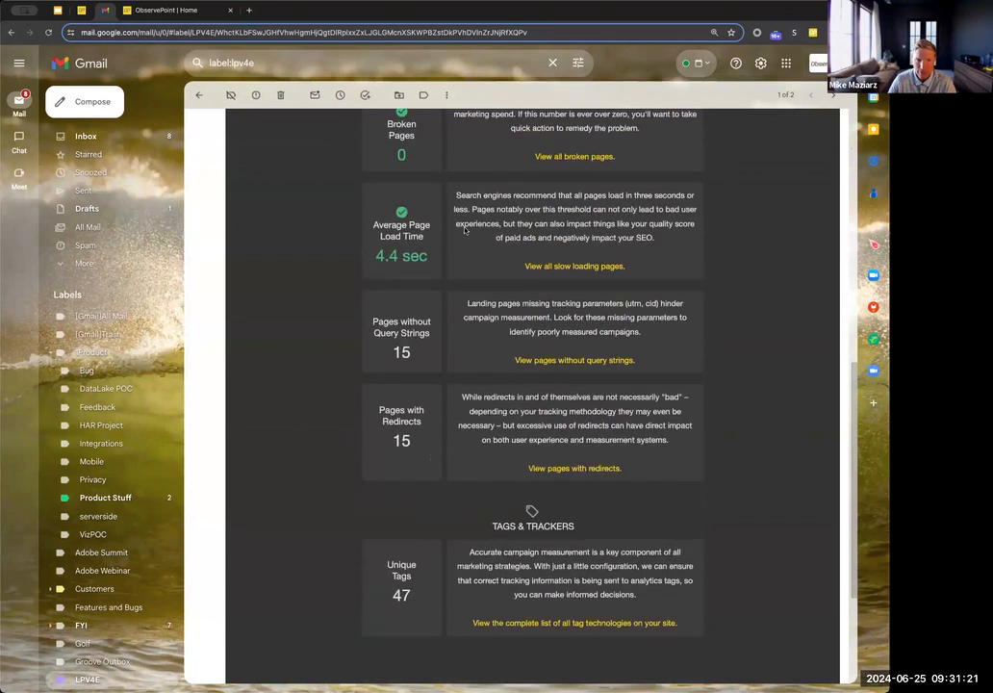
scroll(463, 230, up, 15)
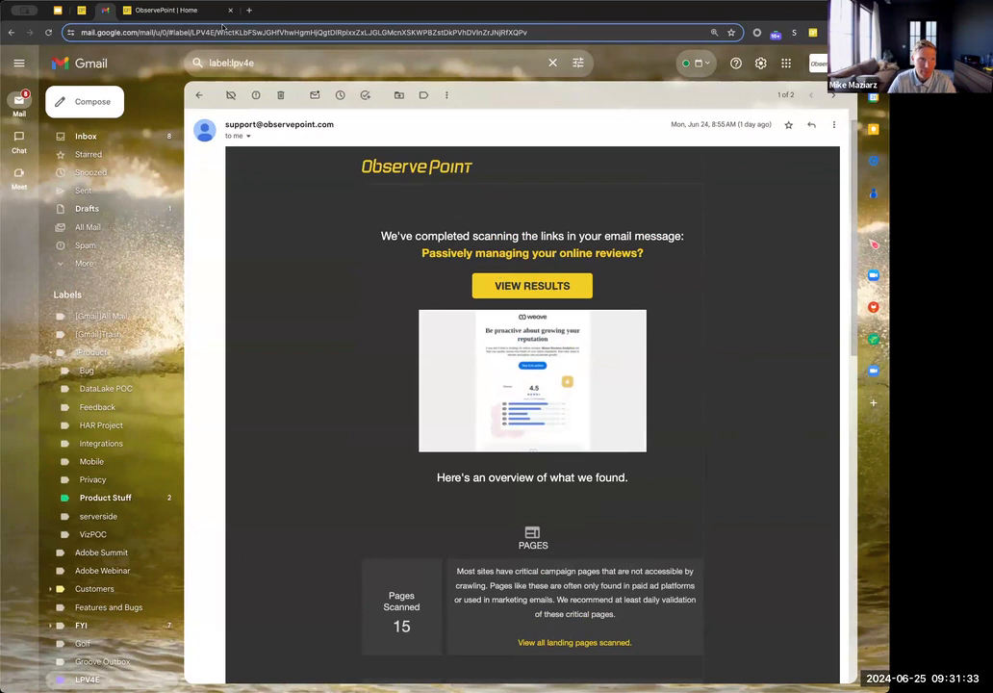
- Open the full ObservePoint results linked in the Email Links Validation Complete message
click(119, 11)
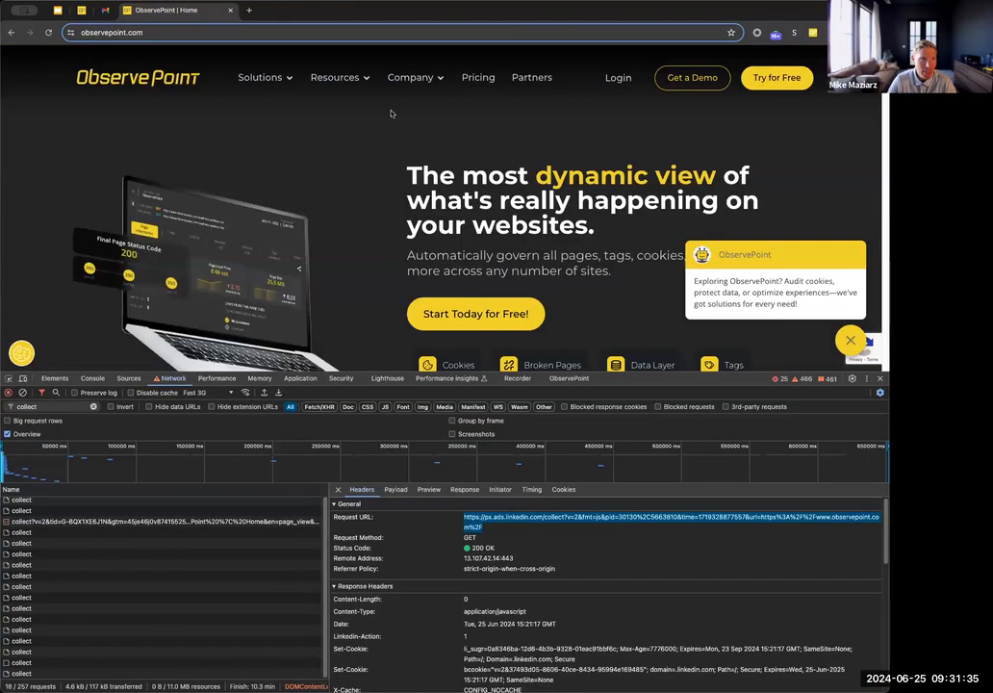
click(104, 11)
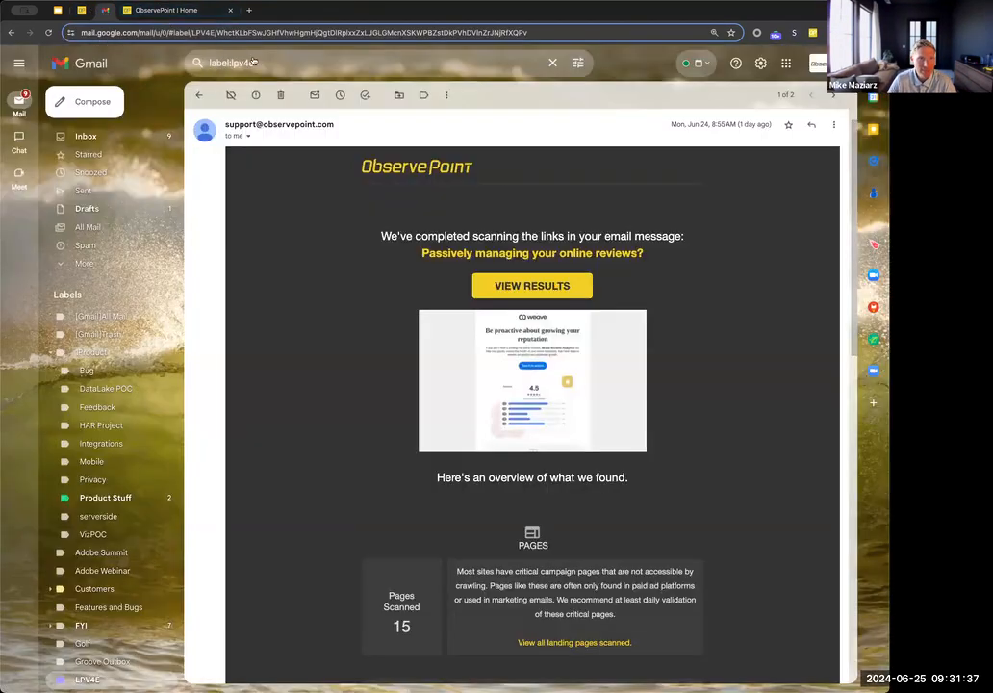
click(570, 285)
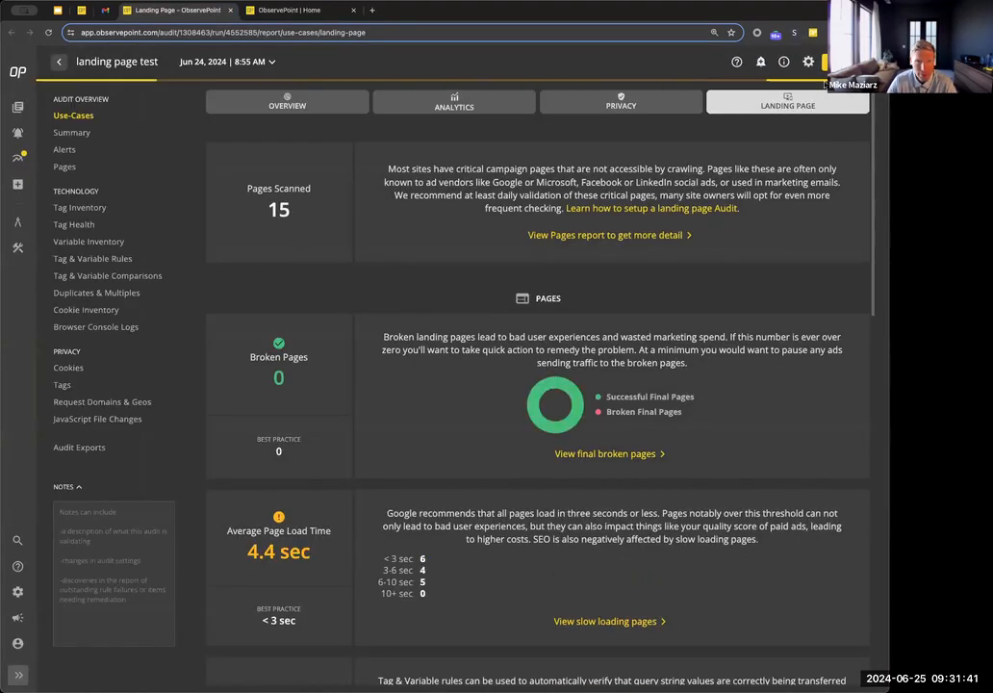
- Review the Analytics use-case report of the landing page test audit, from analytics tags through data layer coverage
click(463, 99)
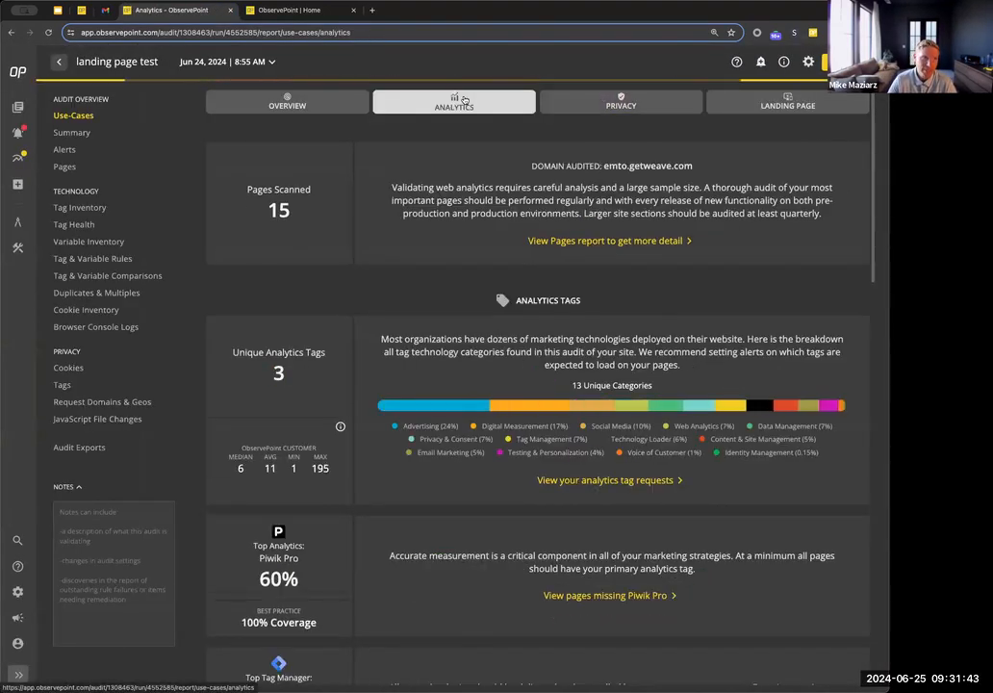
scroll(371, 286, down, 2)
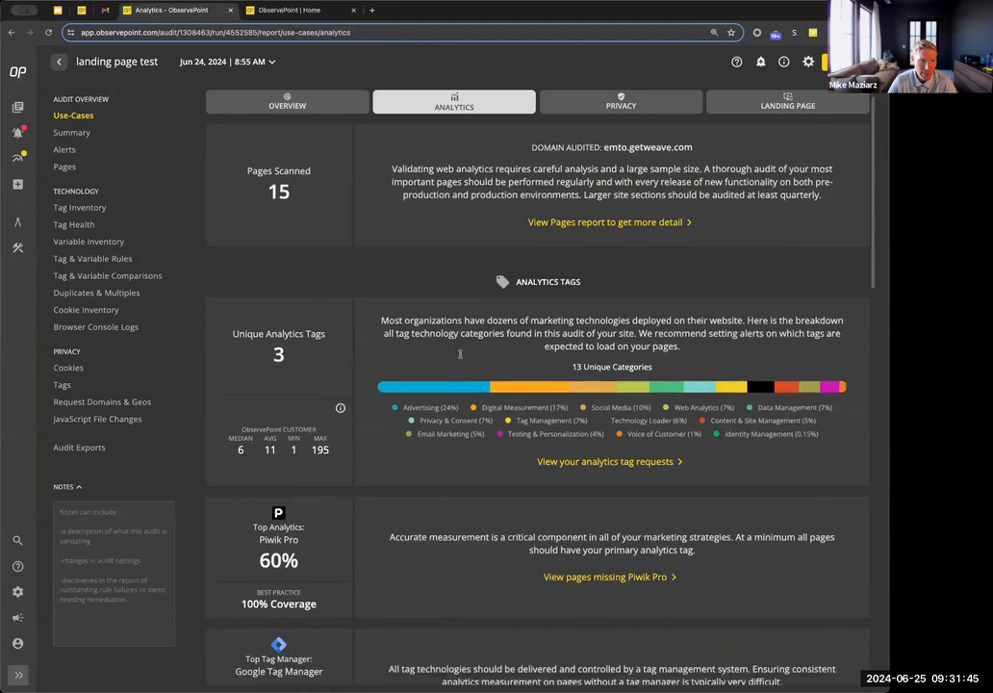
scroll(460, 355, down, 6)
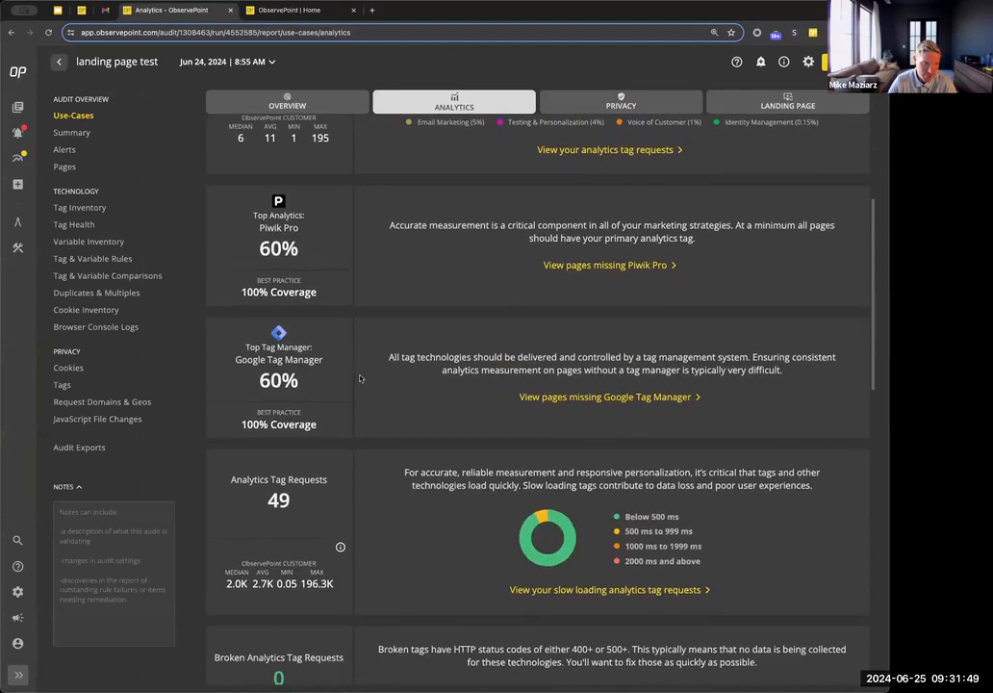
scroll(359, 379, down, 4)
scroll(360, 377, down, 8)
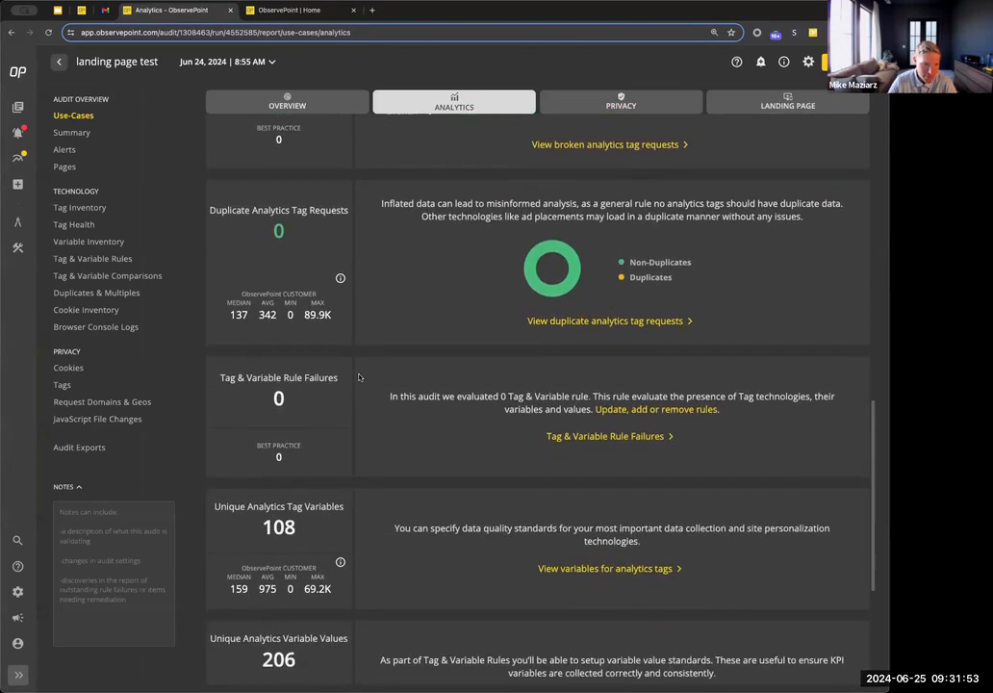
scroll(358, 379, down, 5)
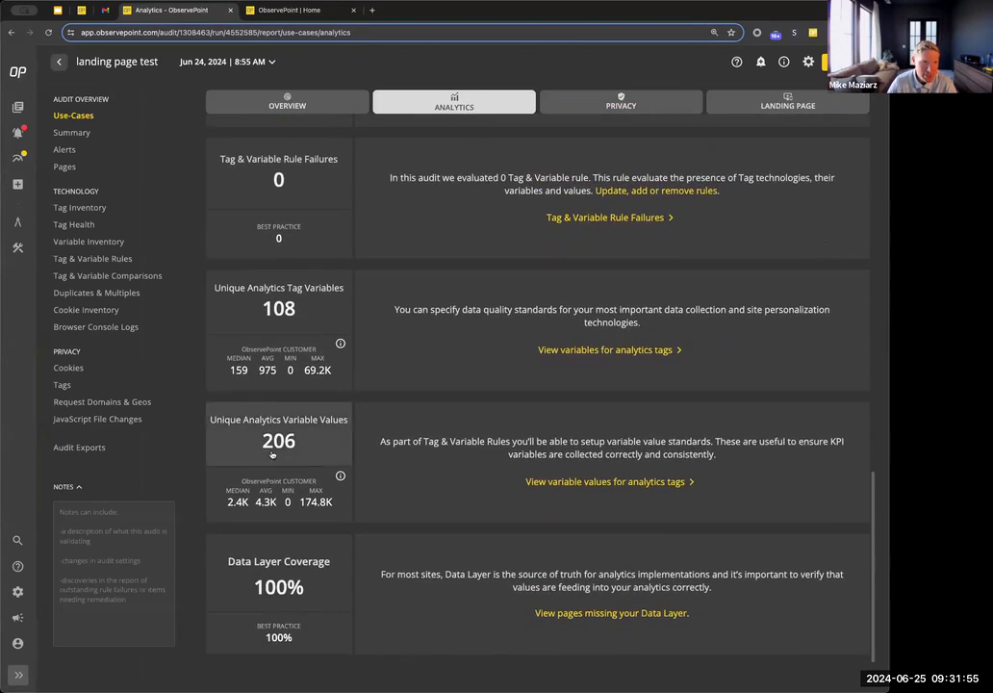
scroll(317, 370, up, 13)
scroll(306, 369, up, 3)
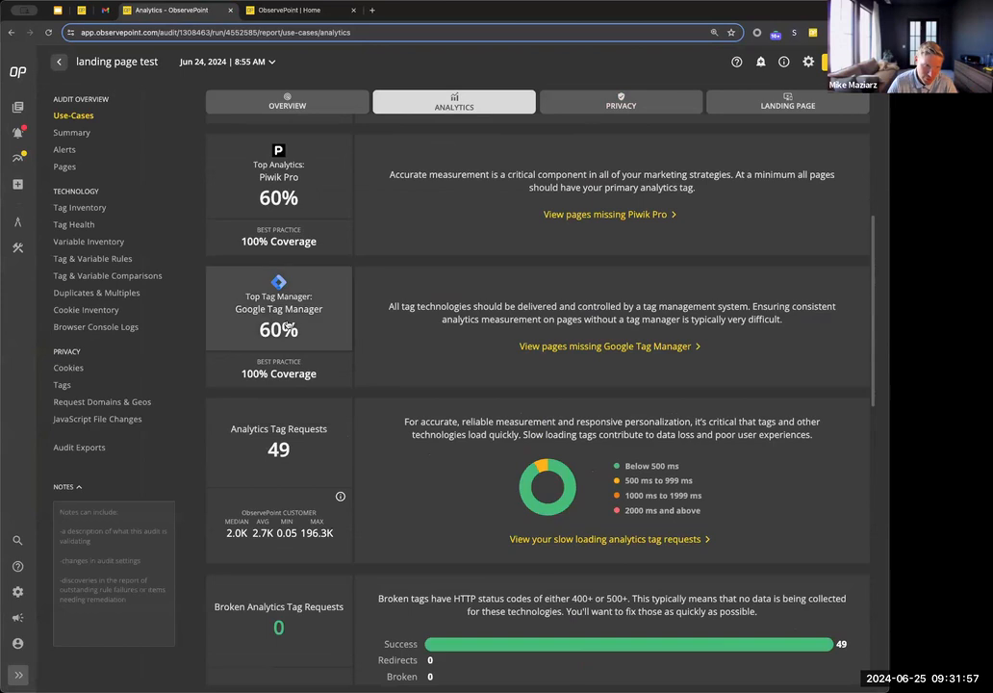
scroll(300, 289, up, 3)
scroll(299, 274, up, 4)
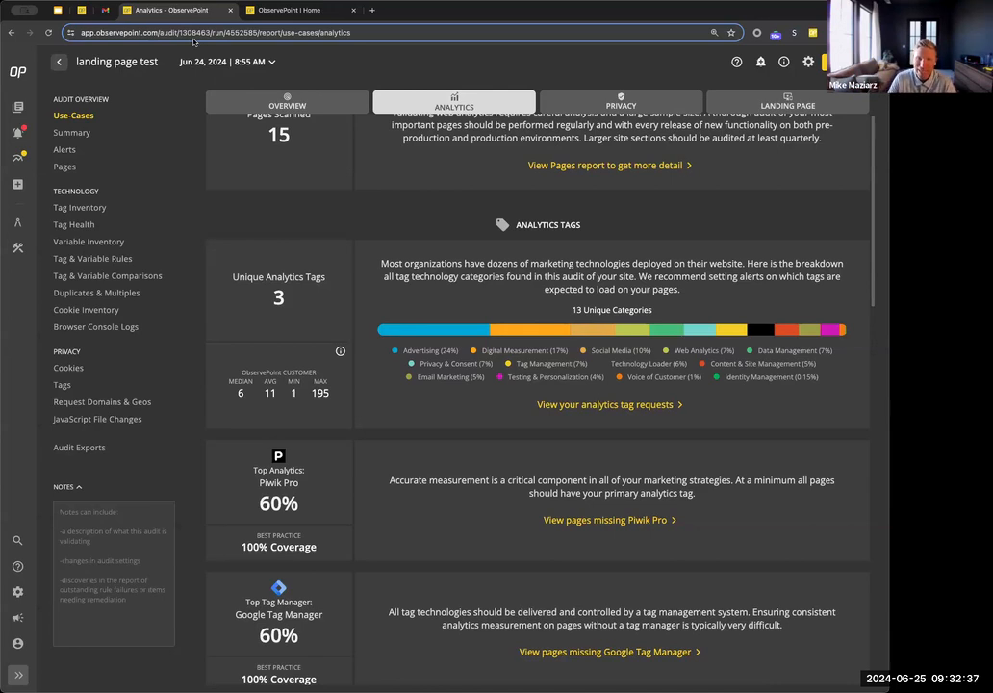
- Switch to the Google Slides presentation and advance past the Invite slide to the Feedback Portal slide
click(57, 10)
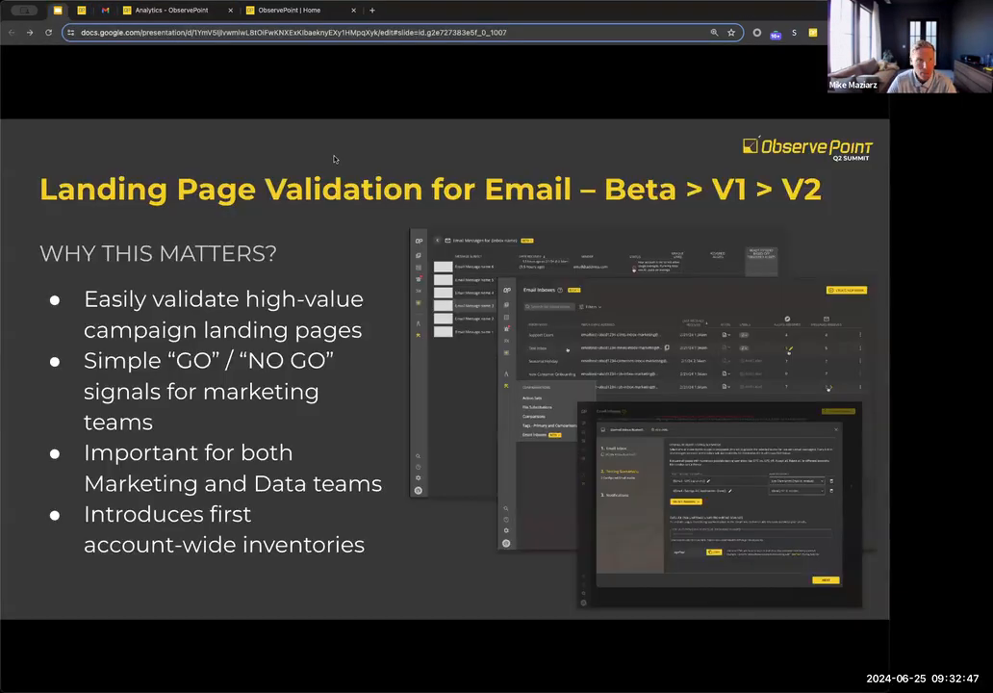
key(Right)
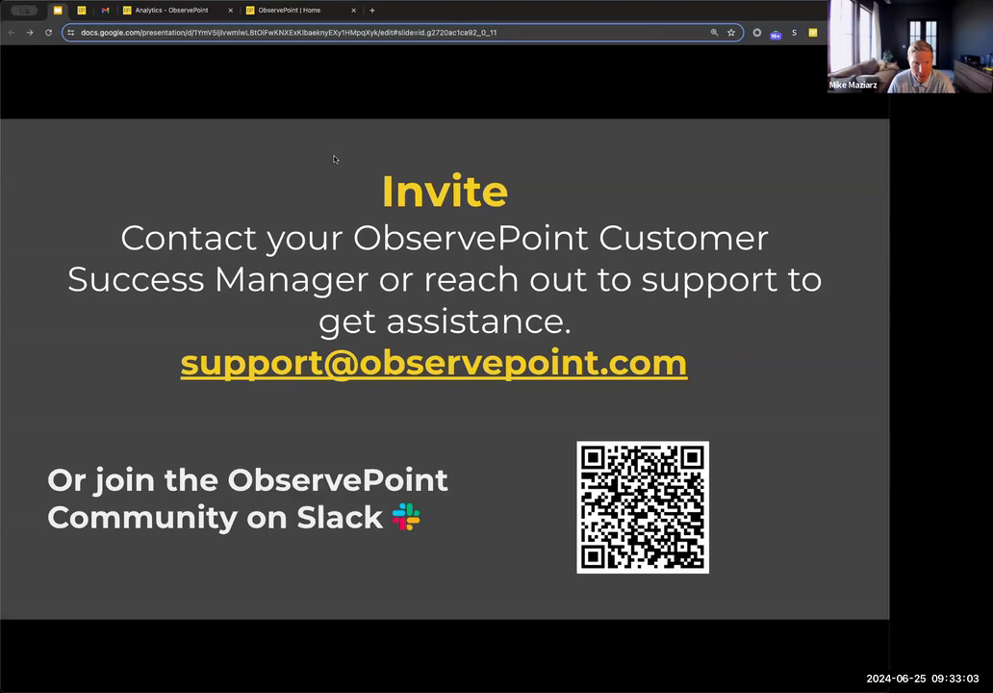
key(Right)
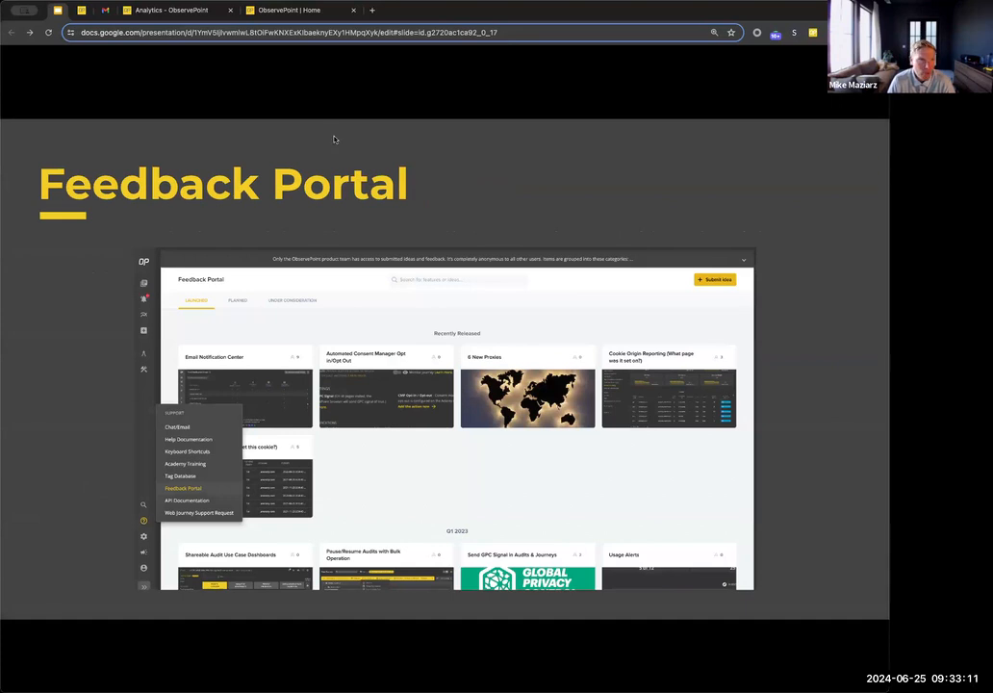
- Switch to ObservePoint, open the product updates and feedback page, and view its planned and under-consideration features
click(77, 11)
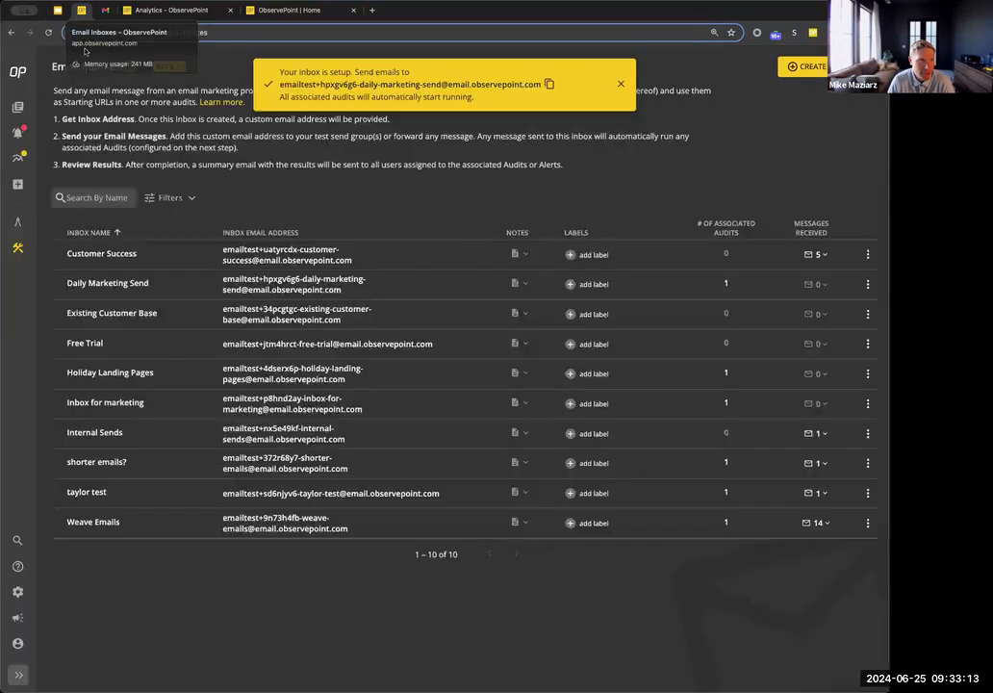
click(18, 566)
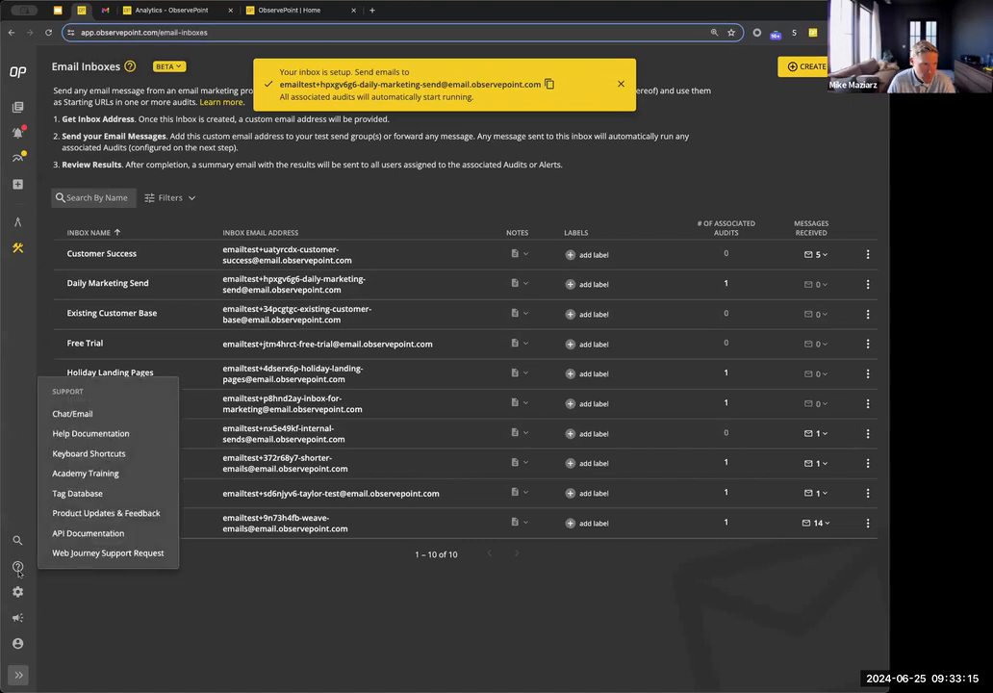
click(83, 514)
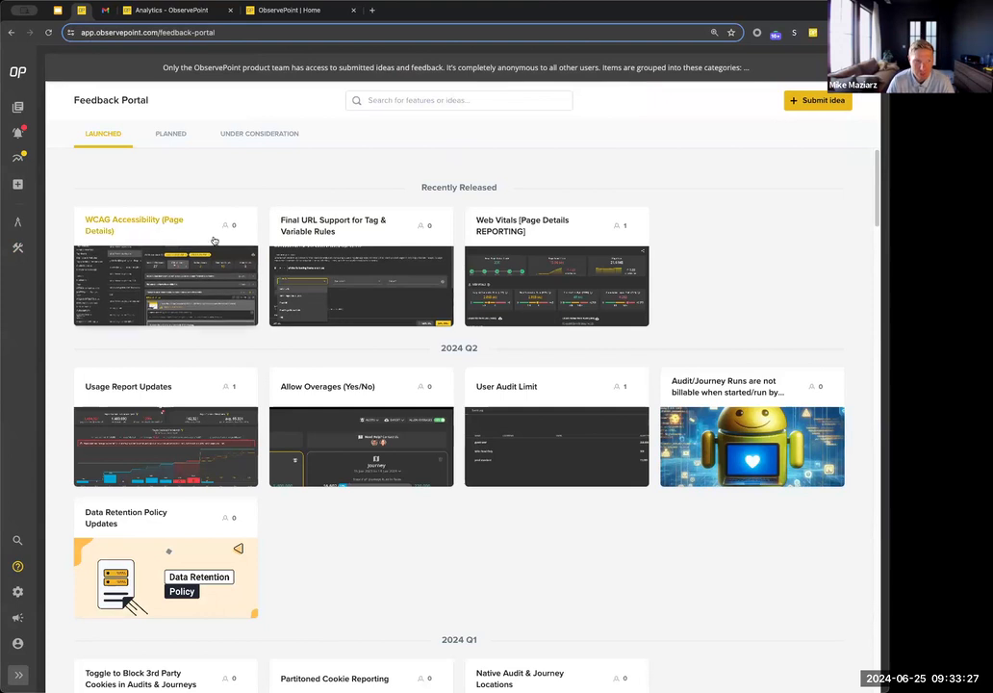
click(190, 141)
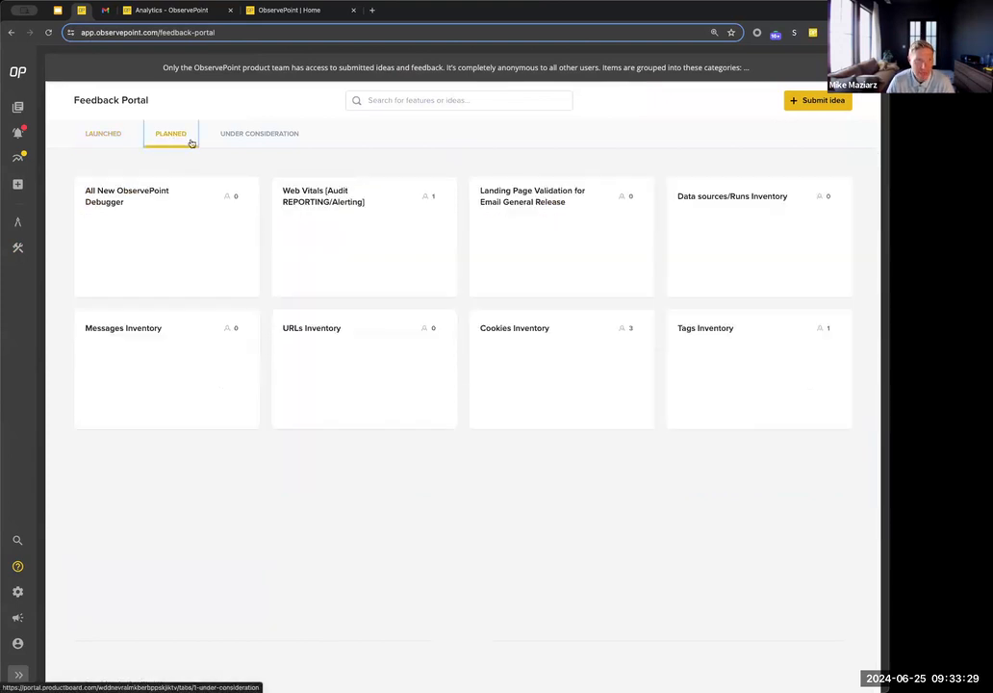
click(247, 136)
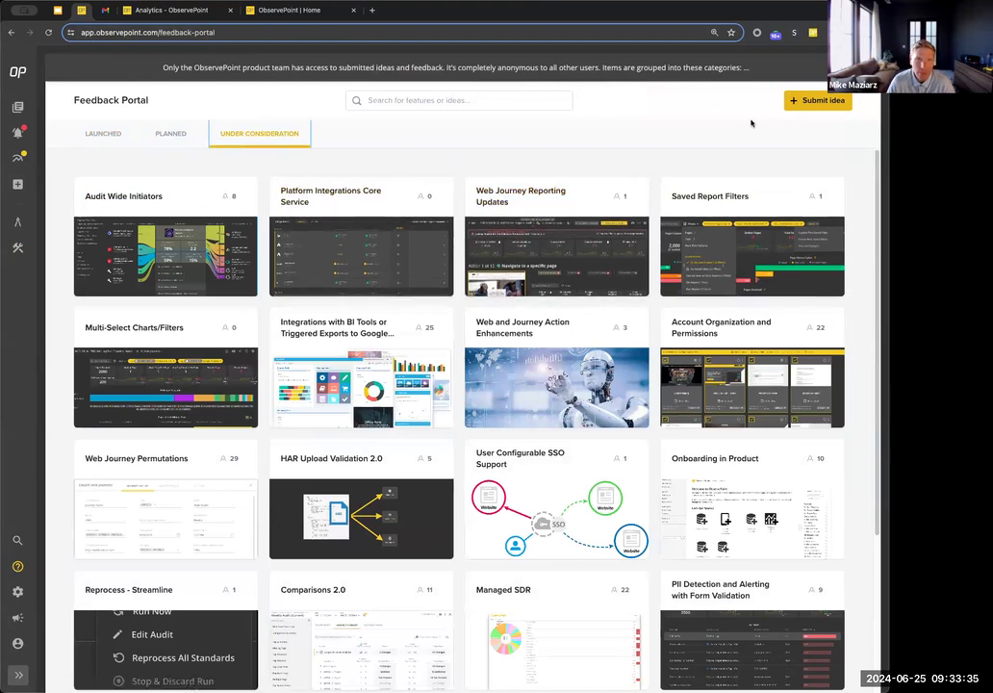
- Show the form for submitting a new idea, dismiss it without an entry, and return to the launched features
click(817, 100)
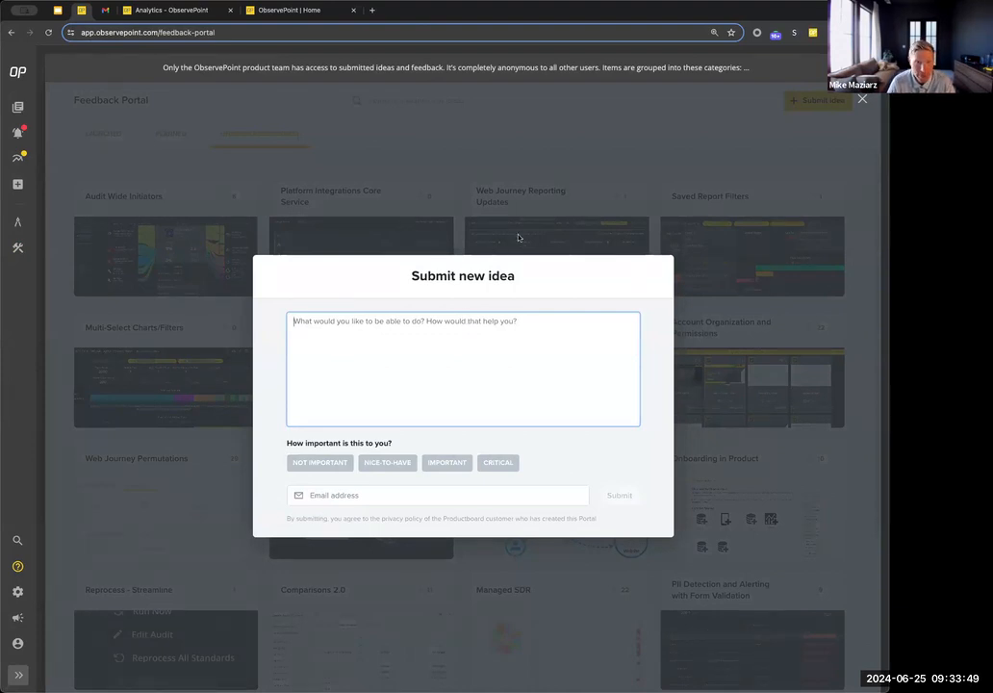
click(553, 178)
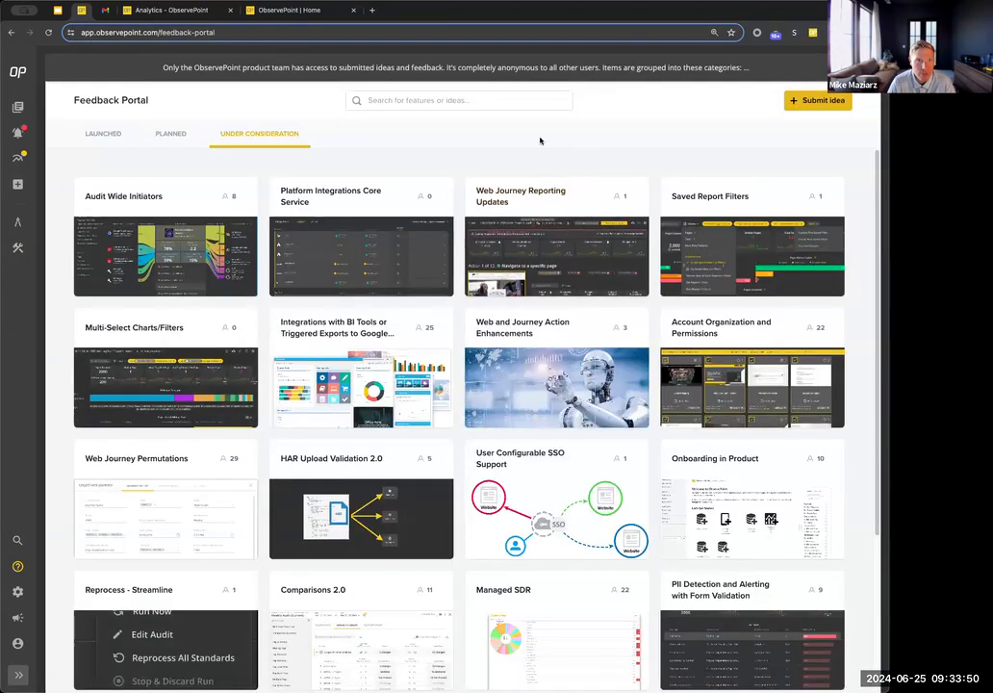
click(103, 134)
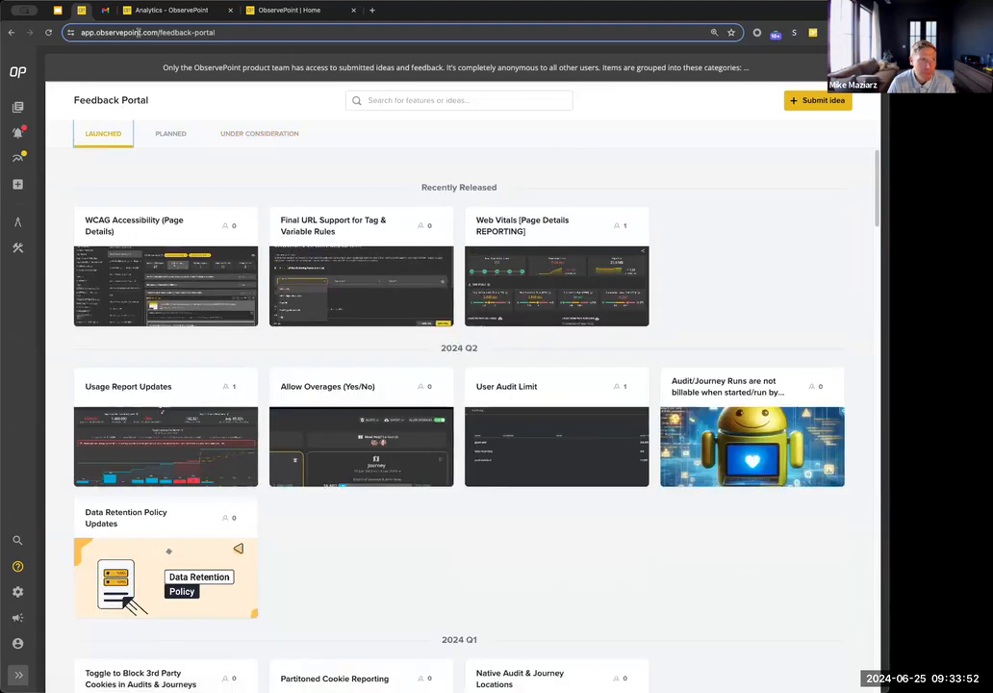
- Switch to the Google Slides presentation and advance to the Recent Product Releases slide
click(56, 10)
key(Right)
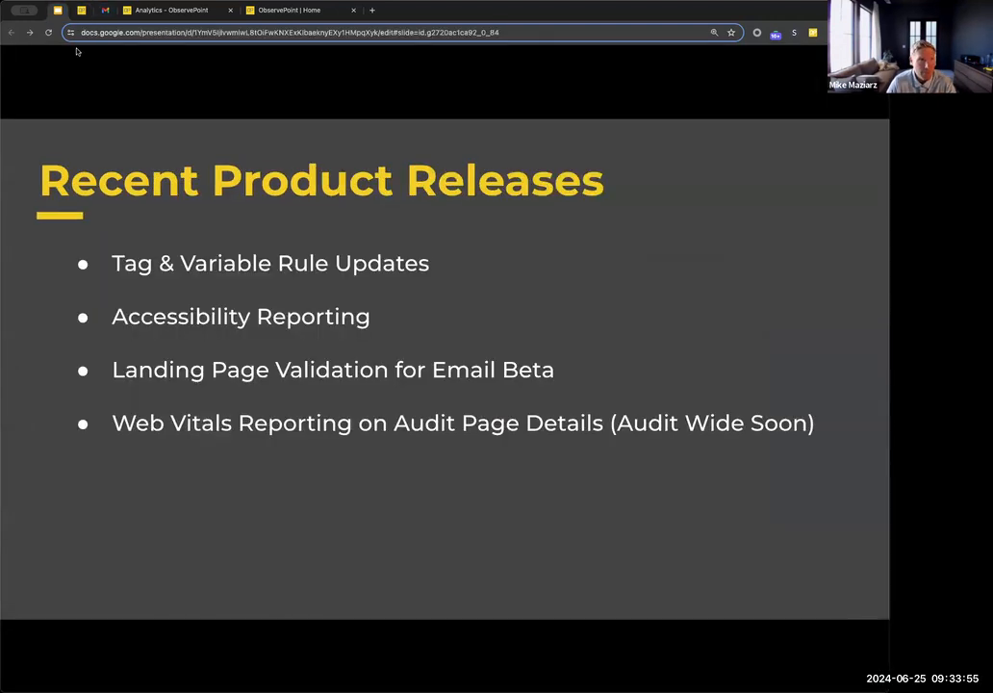
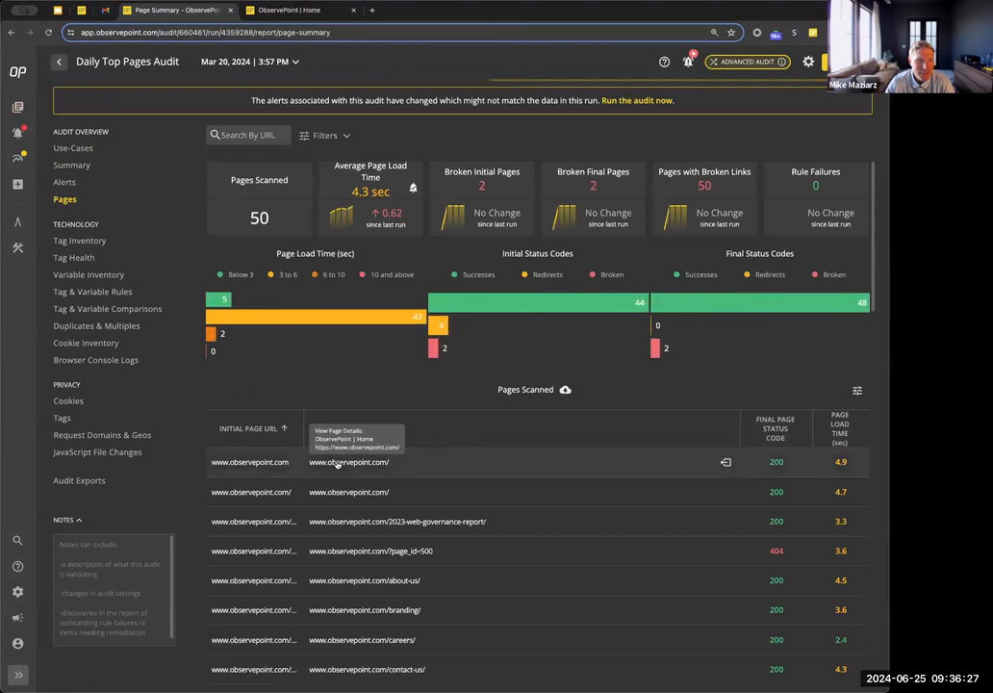
click(349, 462)
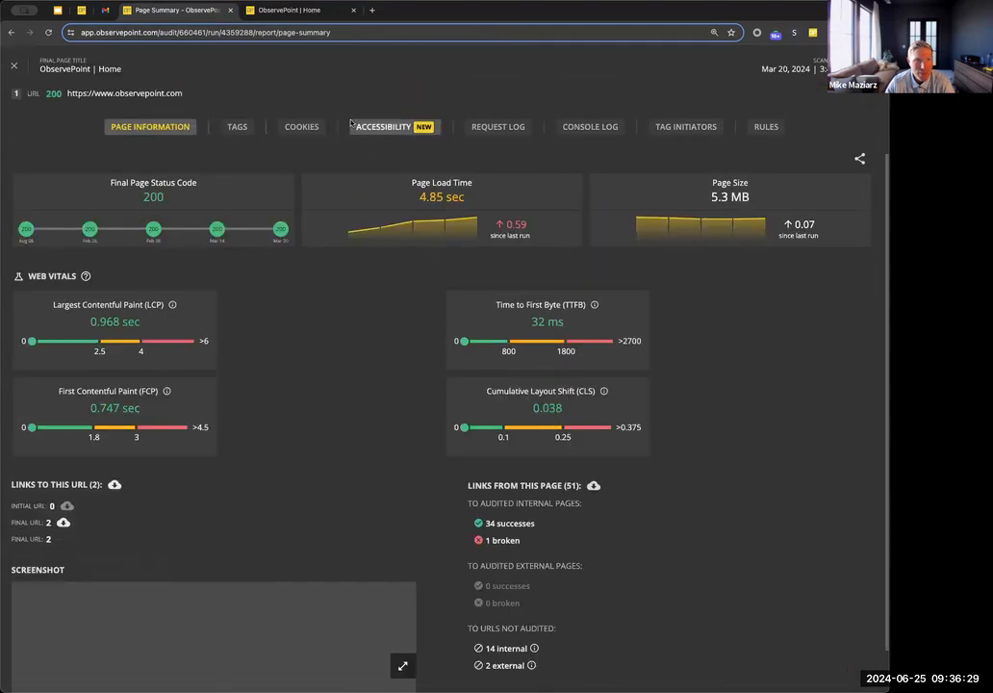
click(25, 67)
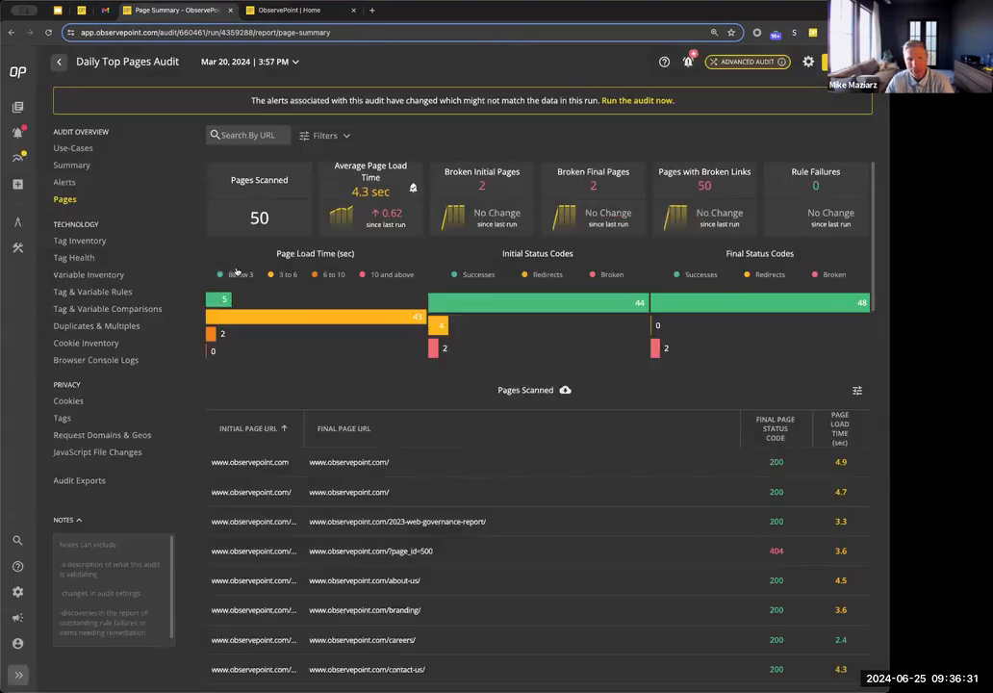
click(342, 464)
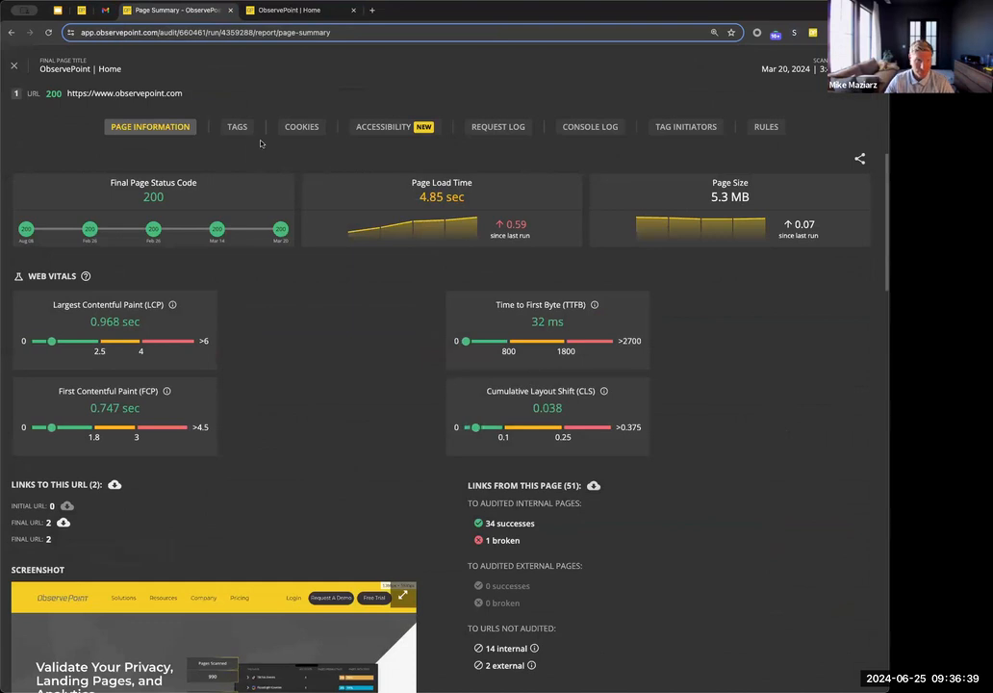
click(406, 132)
click(48, 31)
- Go back to the data sources and set their grouping to Ungrouped
click(59, 62)
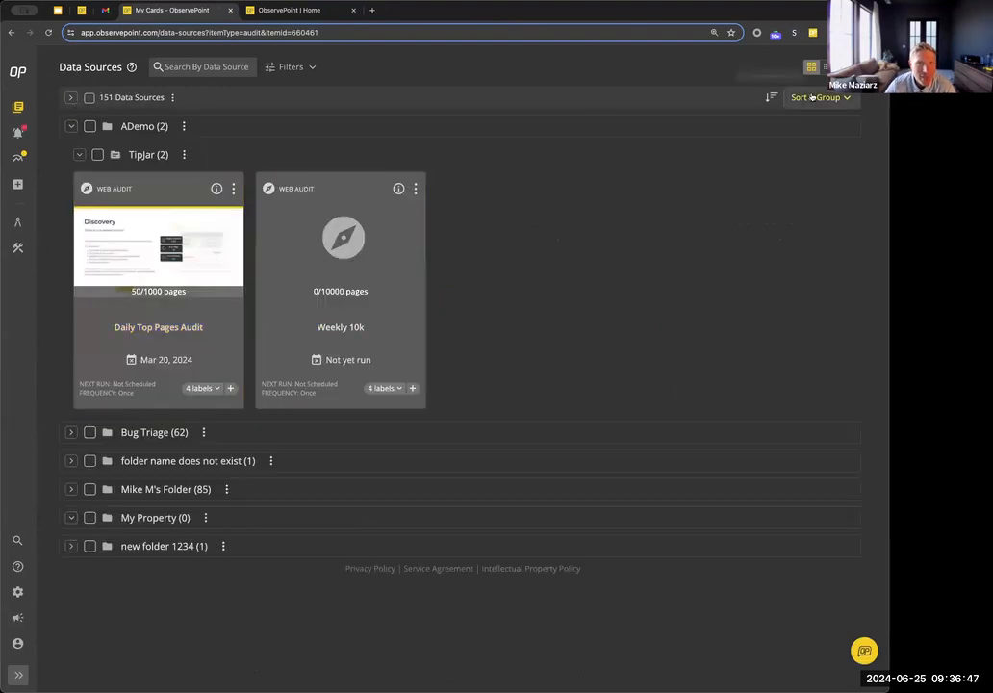
click(845, 97)
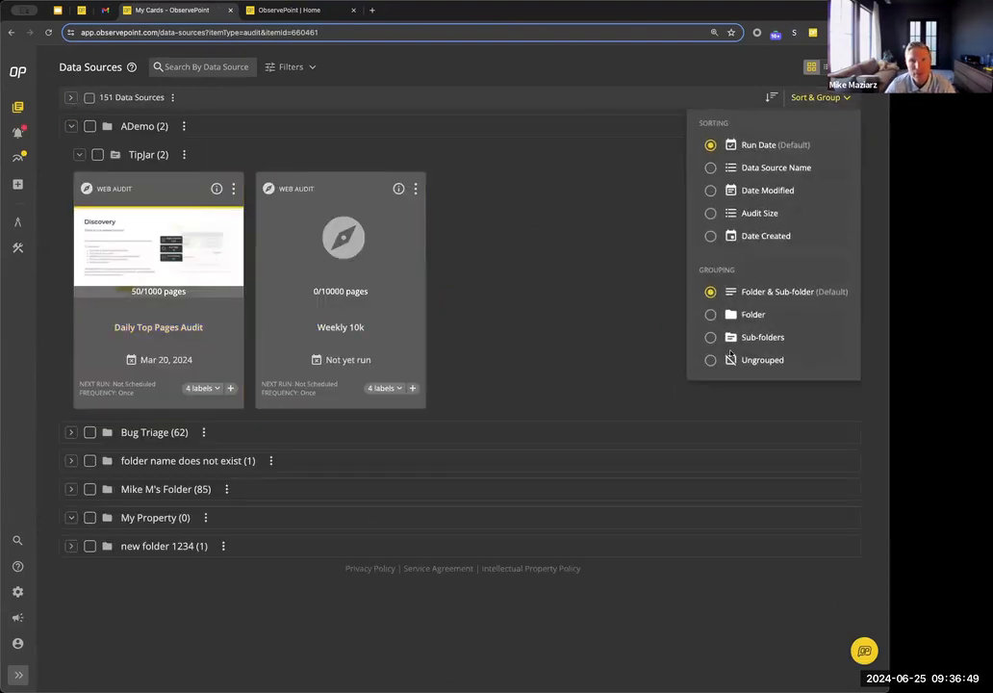
click(711, 360)
click(337, 56)
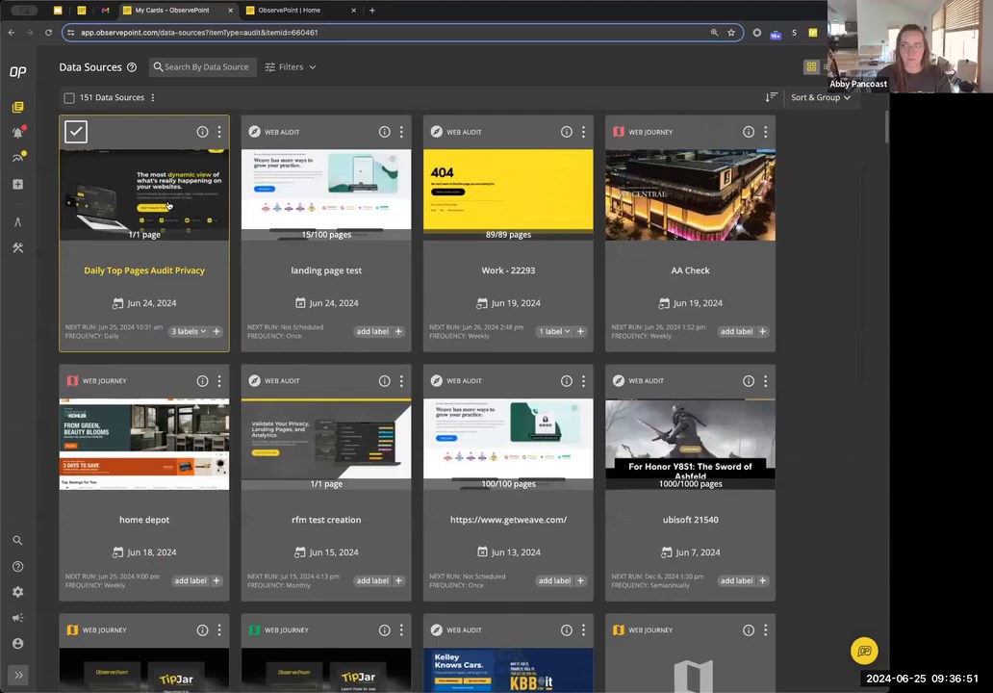
click(209, 183)
click(65, 167)
click(351, 429)
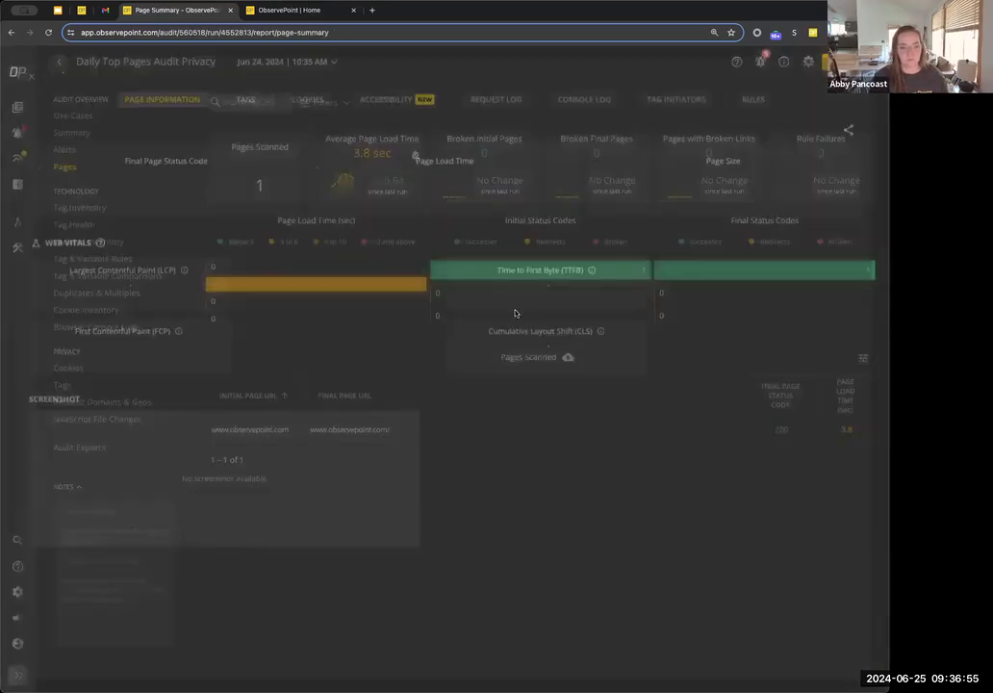
click(405, 95)
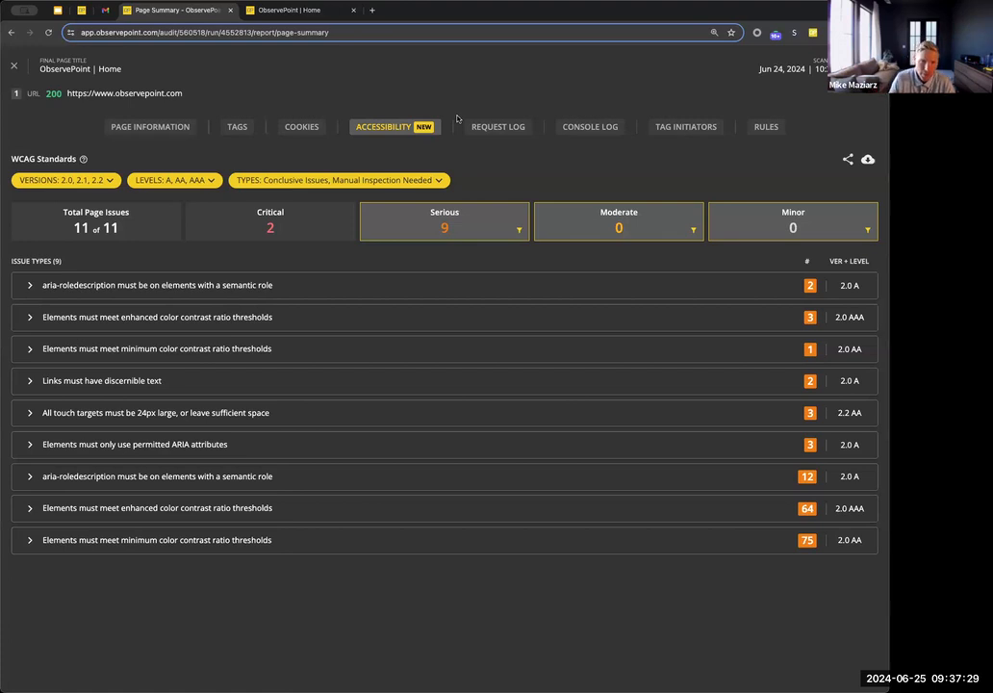
- Filter the page's WCAG accessibility issues to show only the critical ones
mouse_move(422, 230)
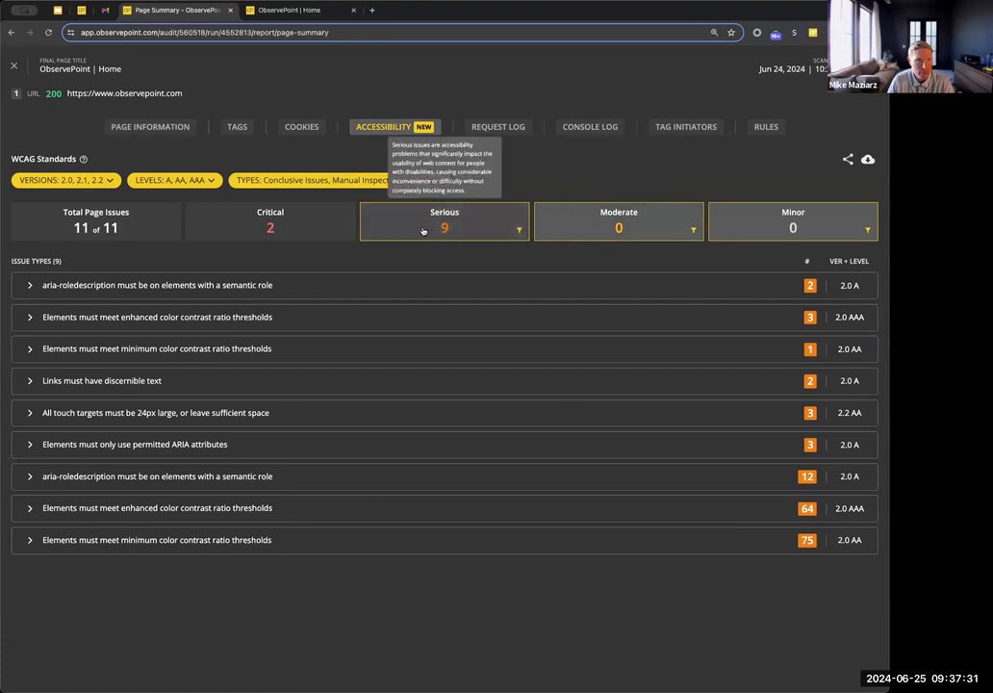
click(314, 228)
click(443, 229)
click(633, 233)
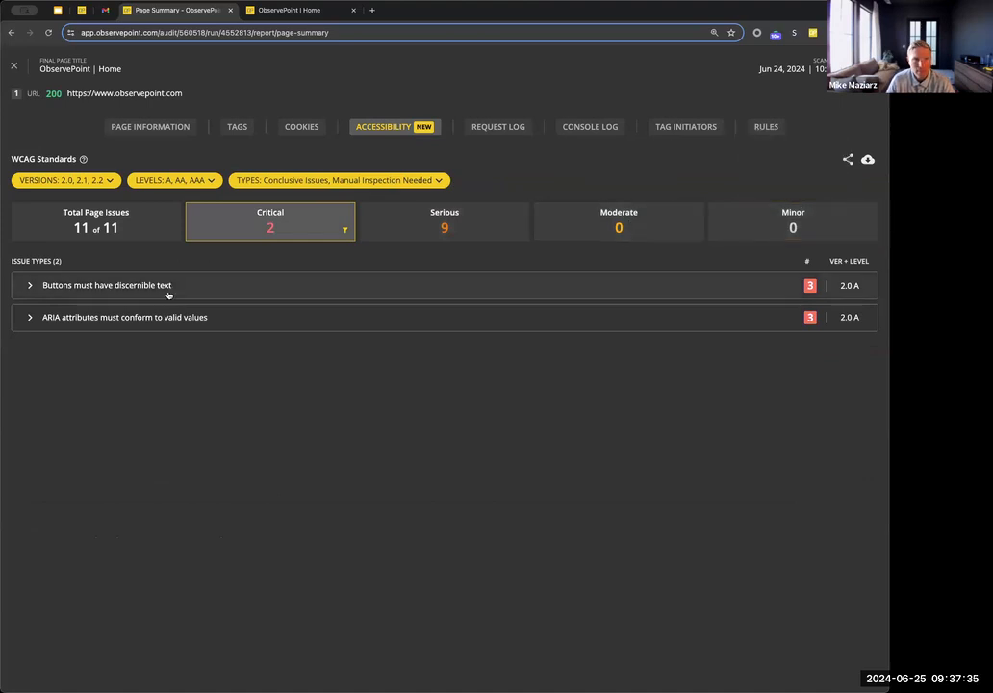
- Expand the "Buttons must have discernible text" issue, view its 4.1.2 WCAG document separately, and return to the report
click(694, 289)
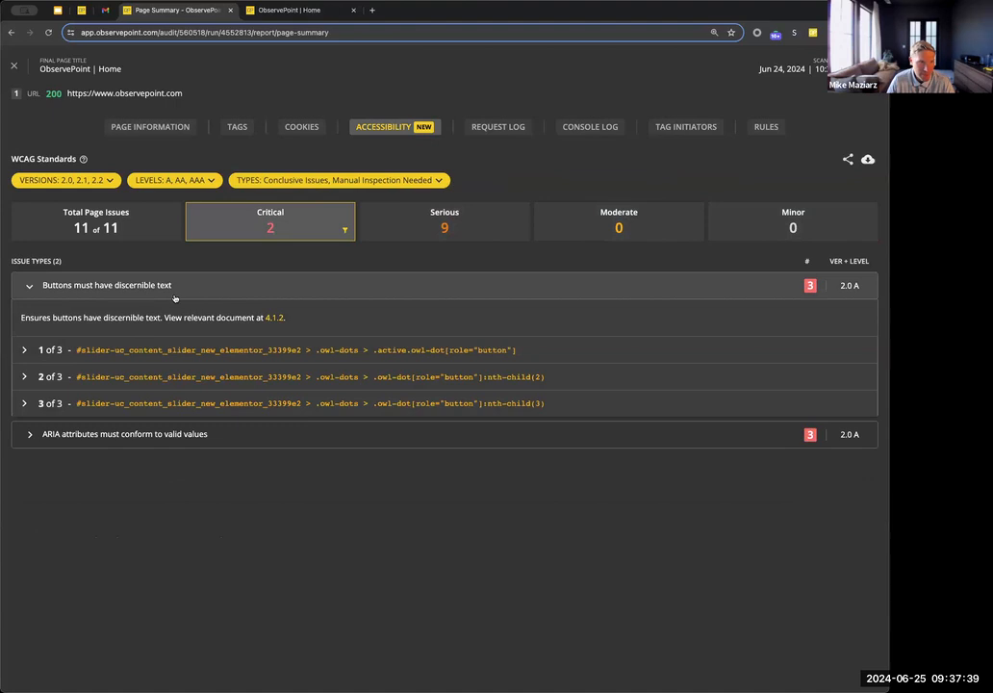
super+click(275, 318)
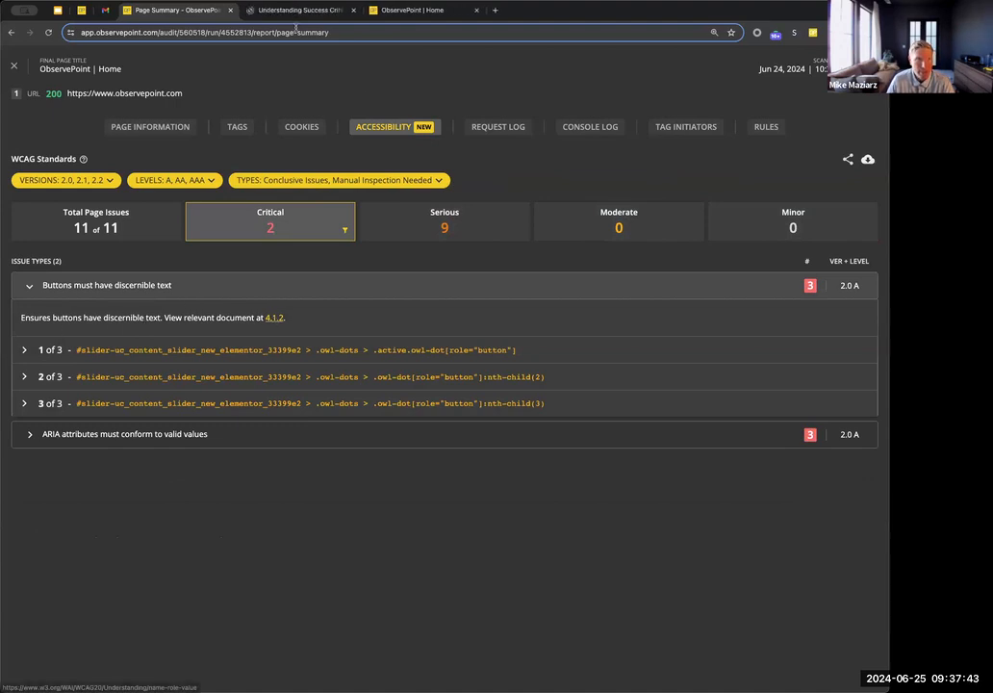
click(290, 11)
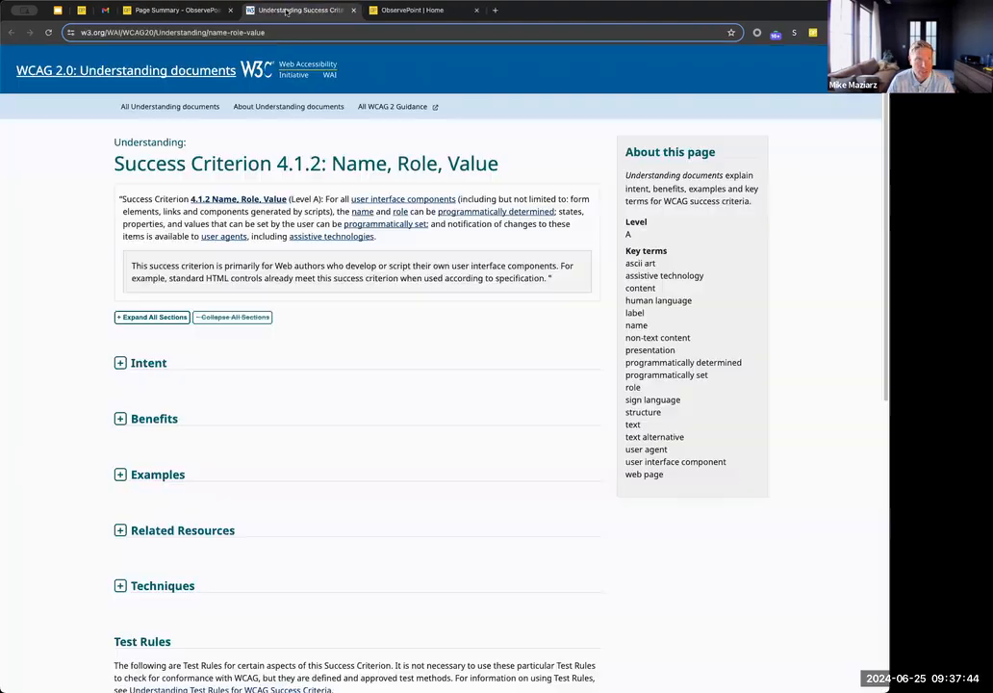
click(186, 12)
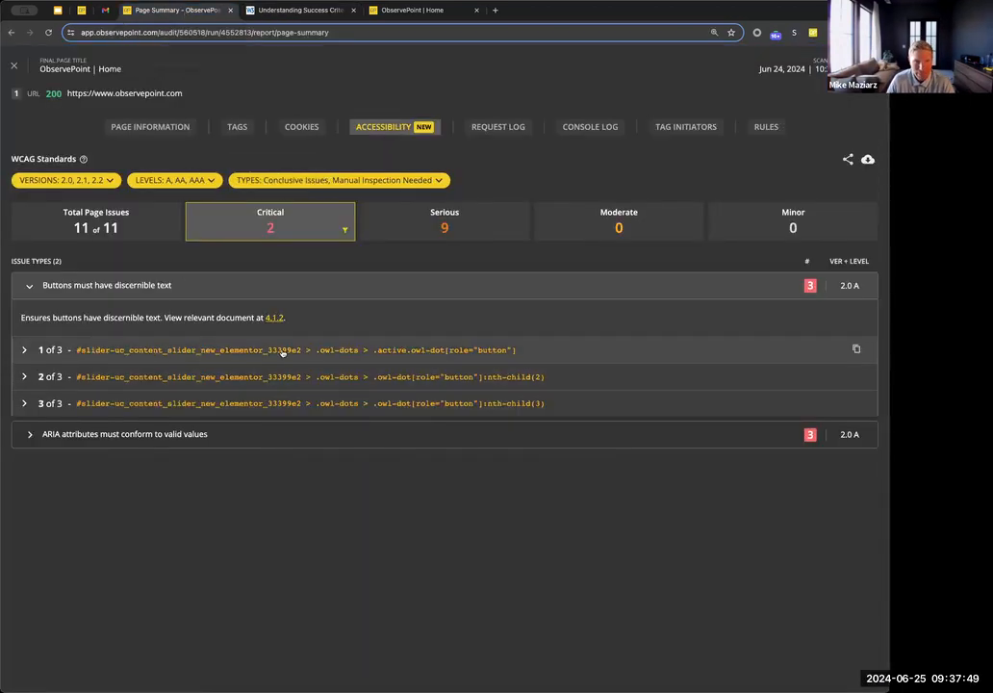
- Expand the first instance of the discernible-text issue and highlight its element selector and the "Fix ONE of following" instruction
click(29, 350)
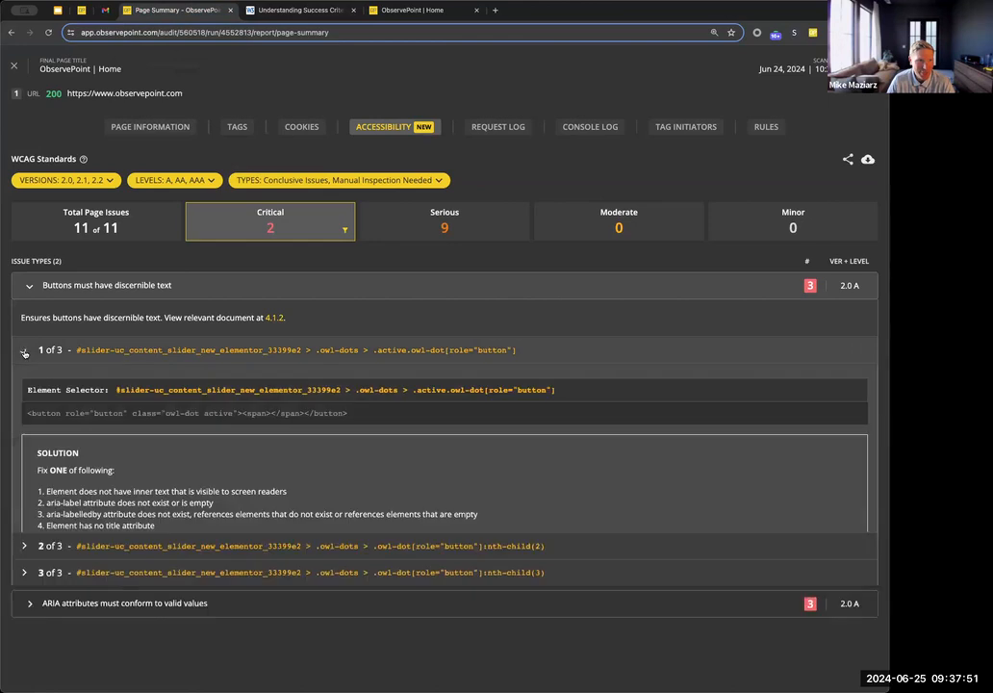
drag(122, 389, 547, 391)
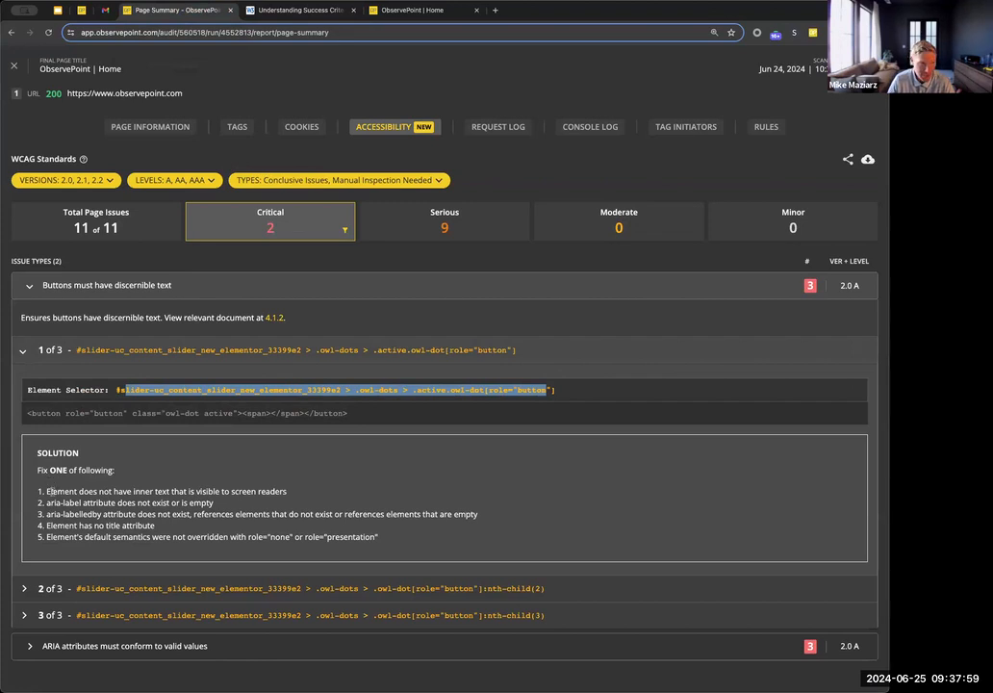
drag(43, 471, 96, 471)
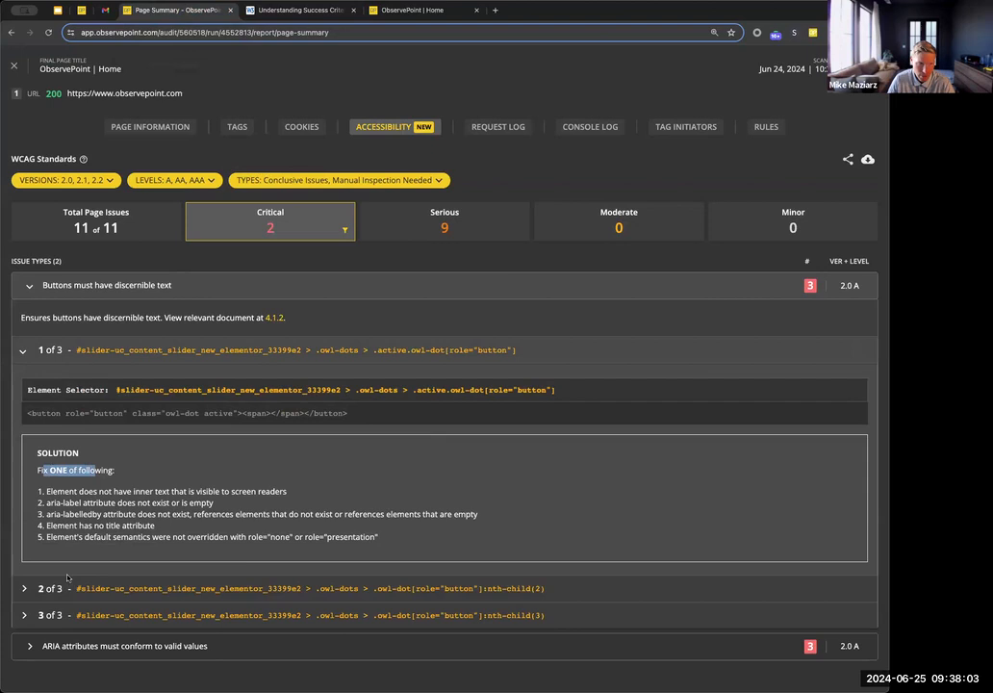
- Expand the second and third instances of the discernible-text issue to show their selectors and solutions
click(24, 588)
scroll(24, 616, down, 2)
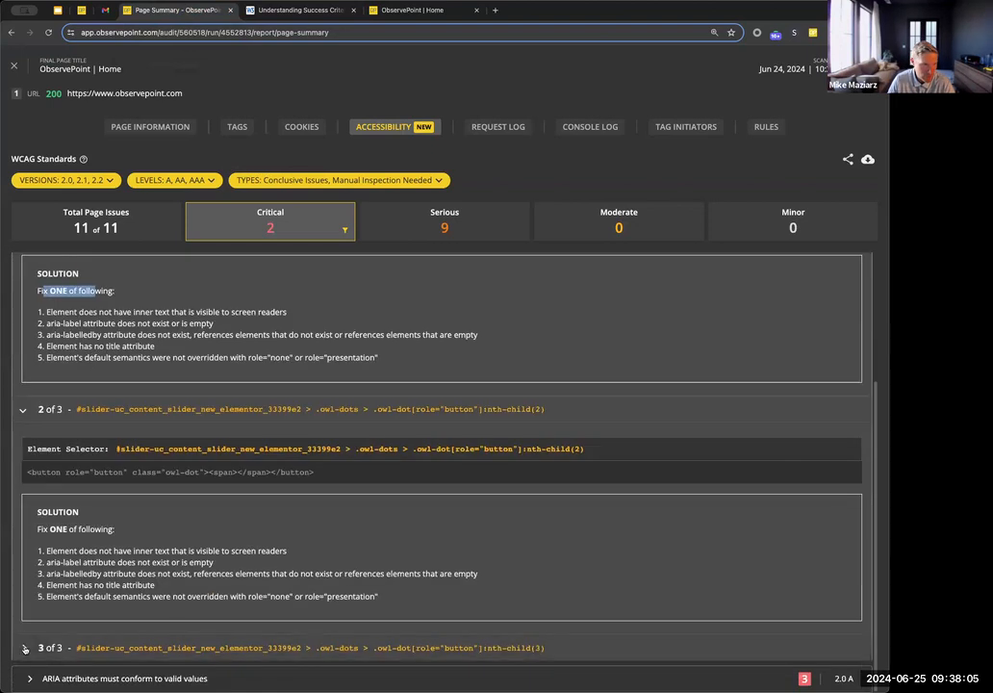
click(24, 647)
scroll(24, 577, down, 2)
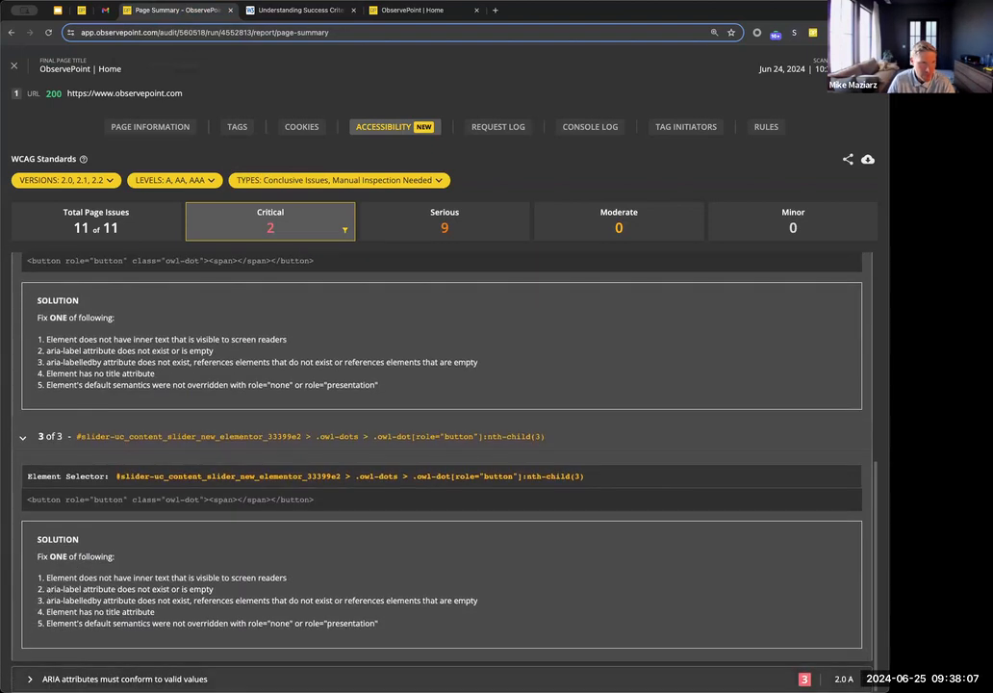
- Expand the "ARIA attributes must conform to valid values" issue and all three of its instances
click(30, 678)
scroll(30, 664, down, 1)
click(24, 626)
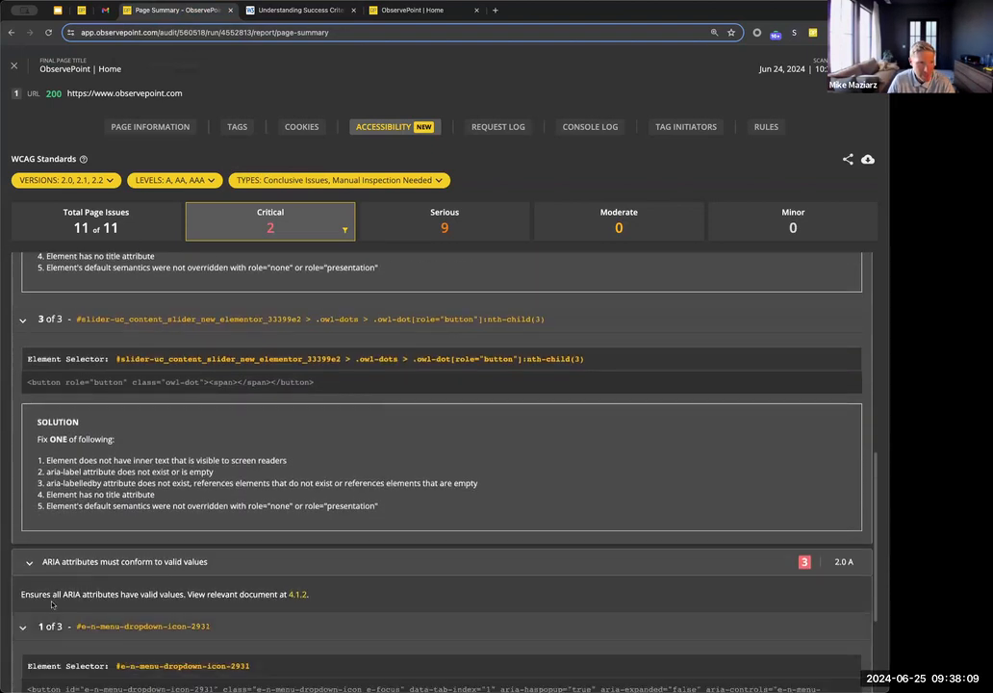
scroll(52, 604, down, 2)
click(24, 655)
scroll(34, 643, down, 2)
click(27, 678)
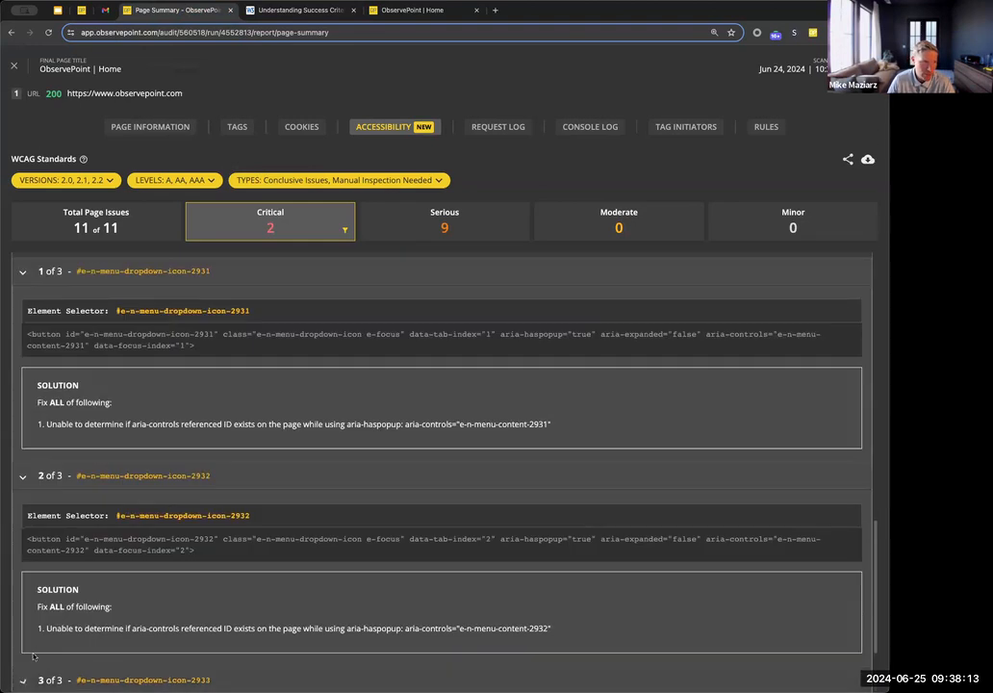
- Return to the first discernible-text instance and highlight the first two fixes listed in its solution
scroll(32, 656, up, 10)
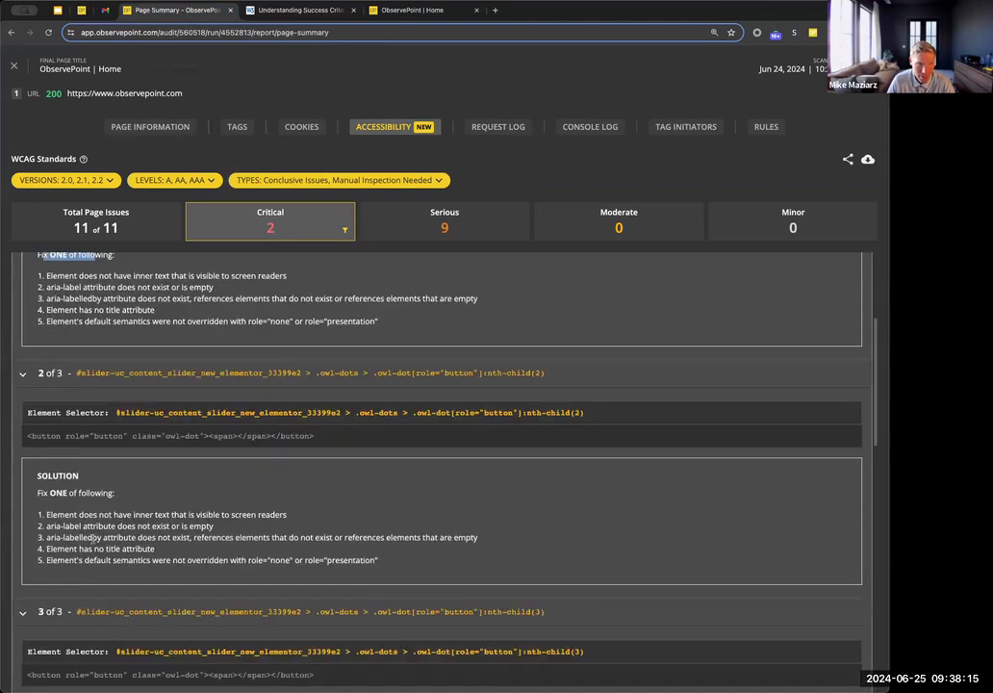
scroll(92, 537, up, 3)
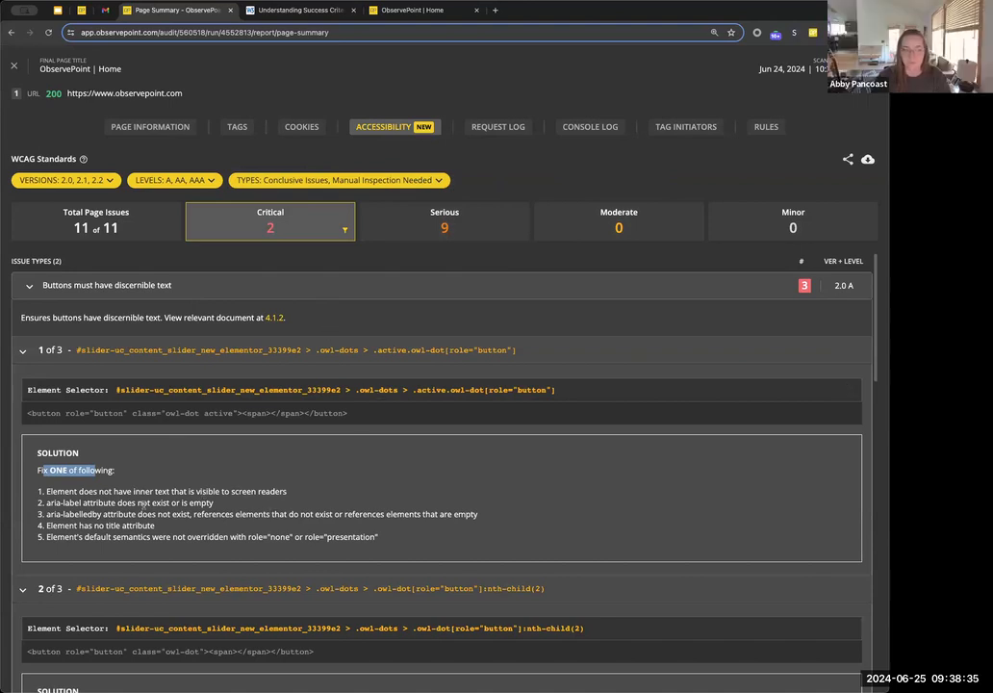
click(79, 504)
drag(287, 492, 213, 502)
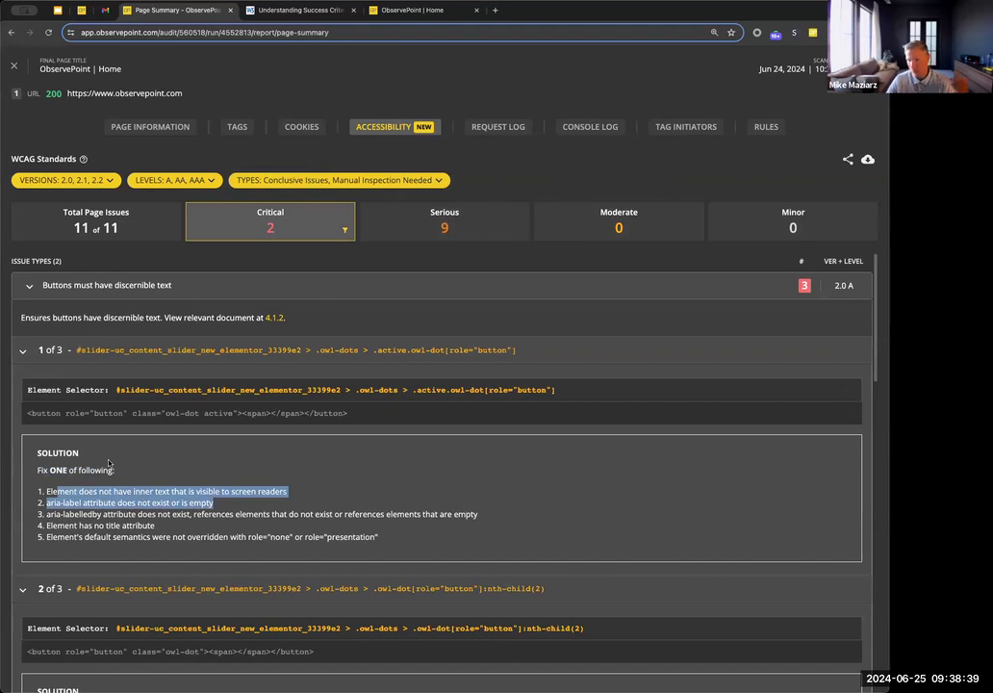
scroll(108, 463, down, 1)
scroll(105, 458, up, 1)
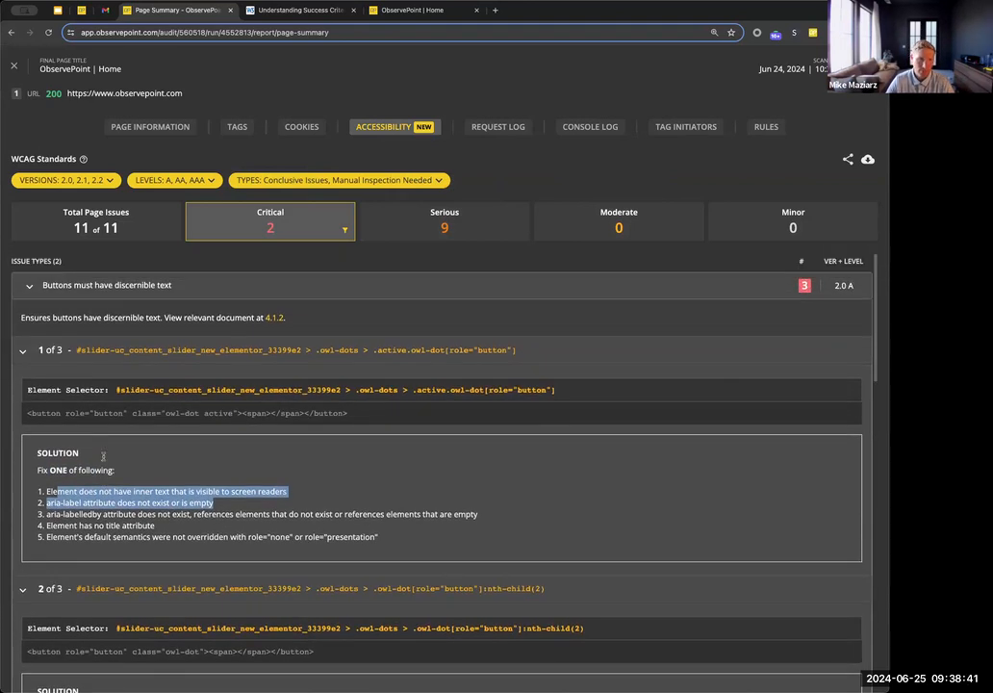
- Skim the expanded critical issues, highlight the word "Buttons", and collapse both the discernible-text and ARIA attributes issues
scroll(101, 456, down, 10)
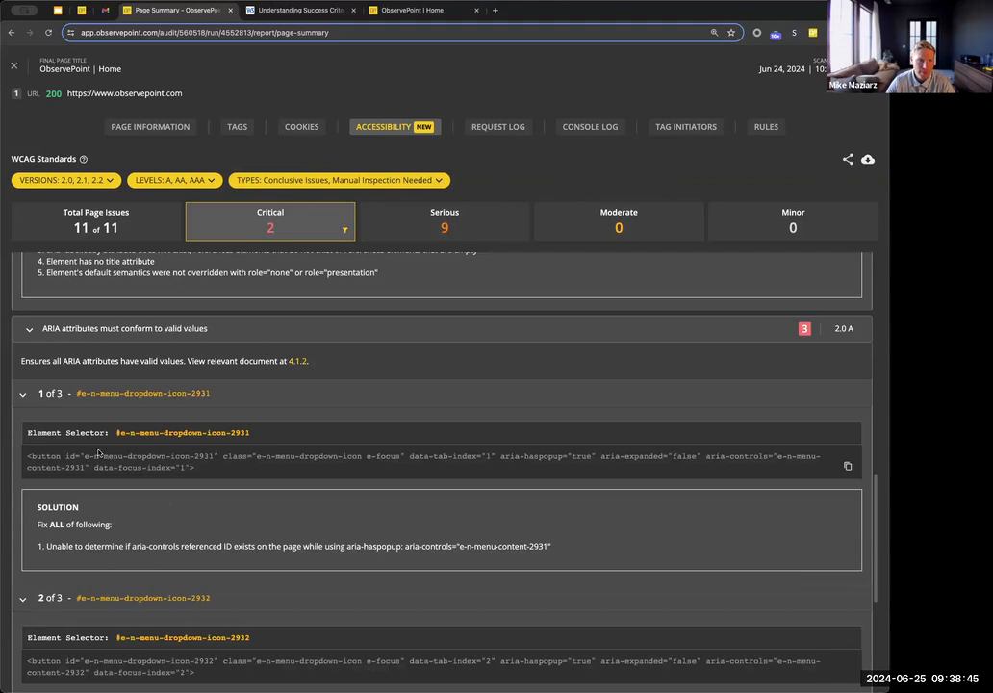
scroll(98, 453, up, 10)
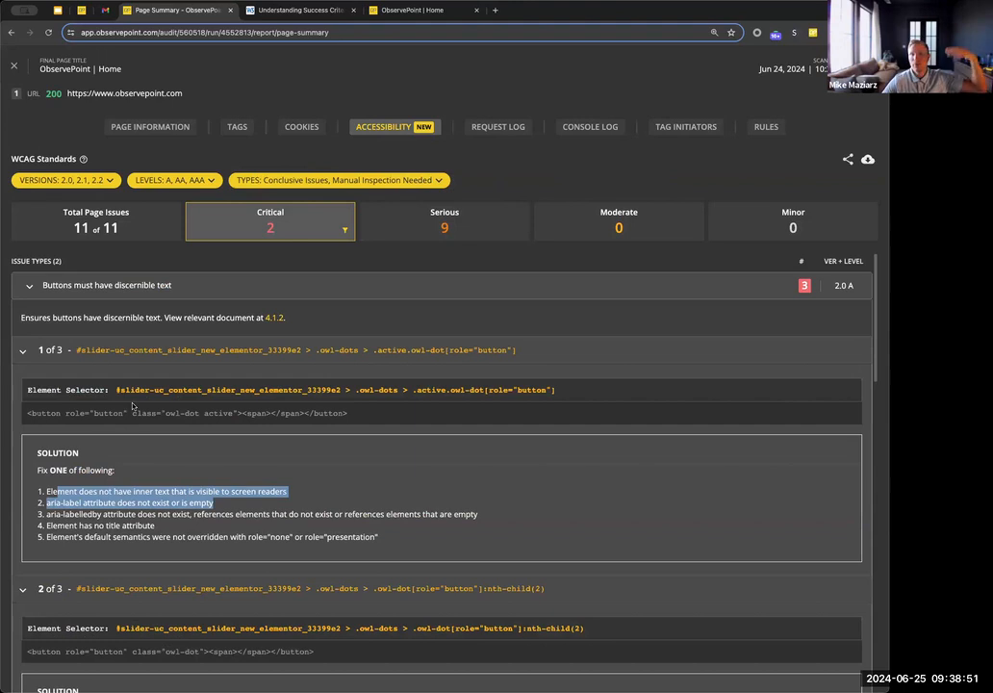
drag(73, 286, 36, 288)
click(29, 286)
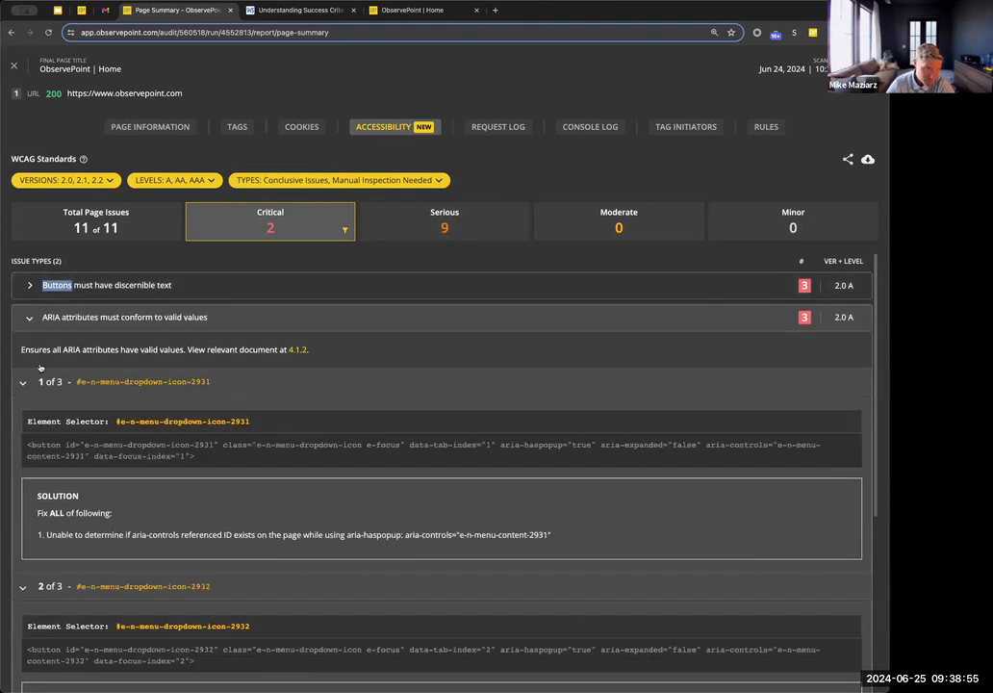
click(30, 321)
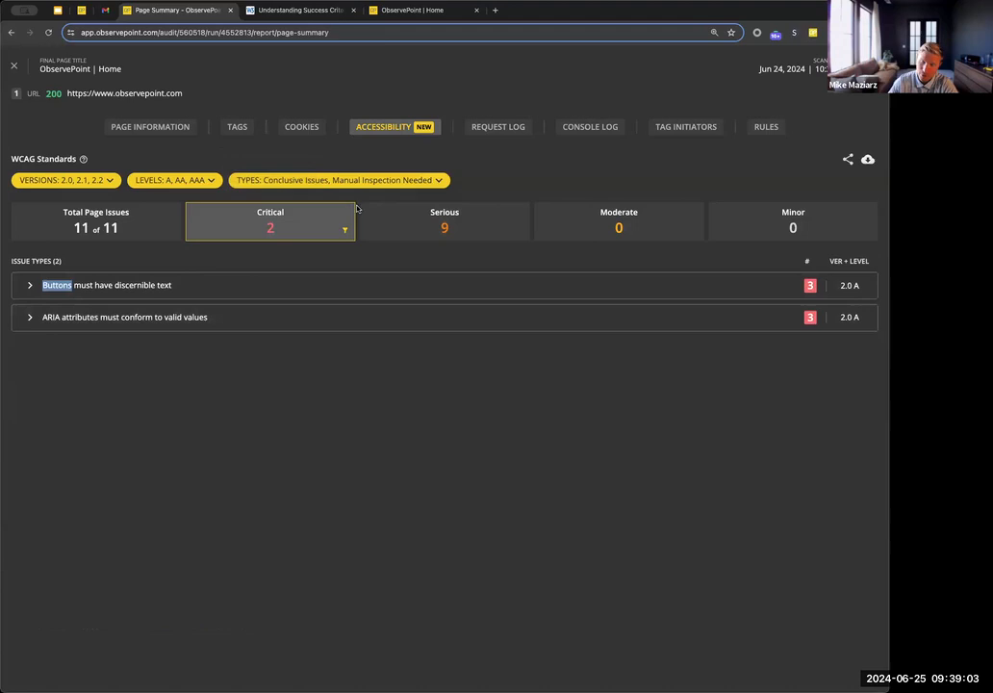
- Reopen the "Buttons must have discernible text" issue to review its instances and remove the Critical filter from the issue list
mouse_move(404, 225)
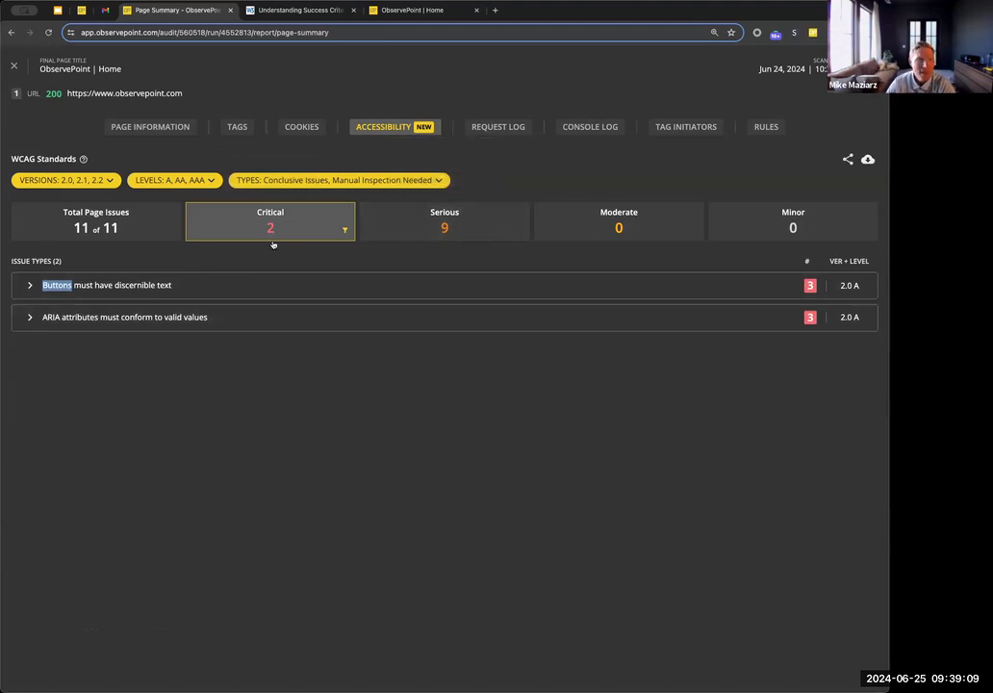
click(253, 293)
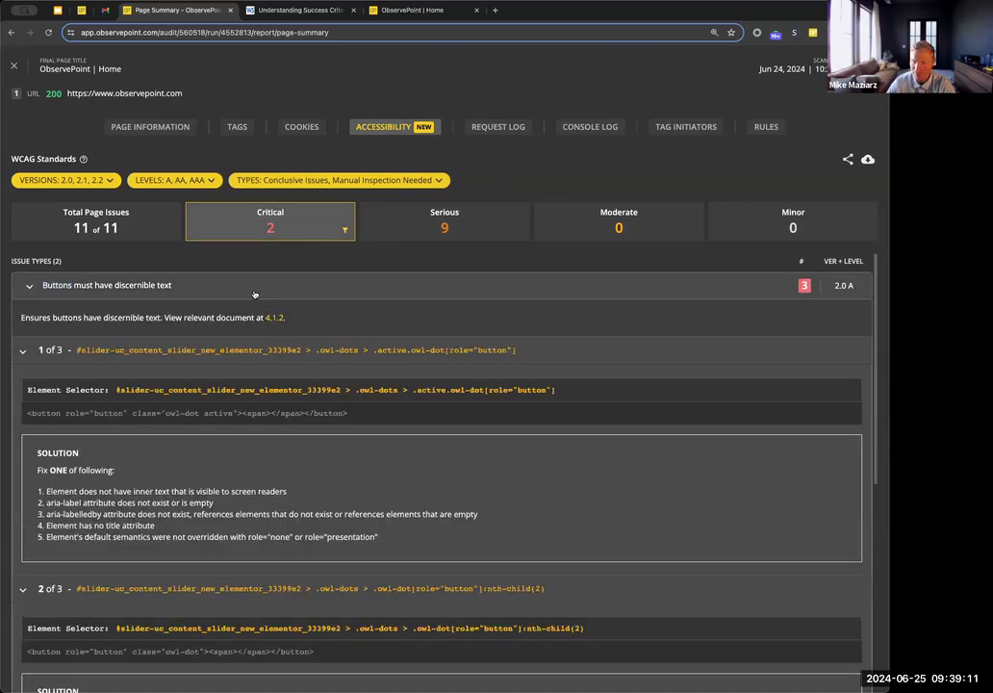
click(256, 287)
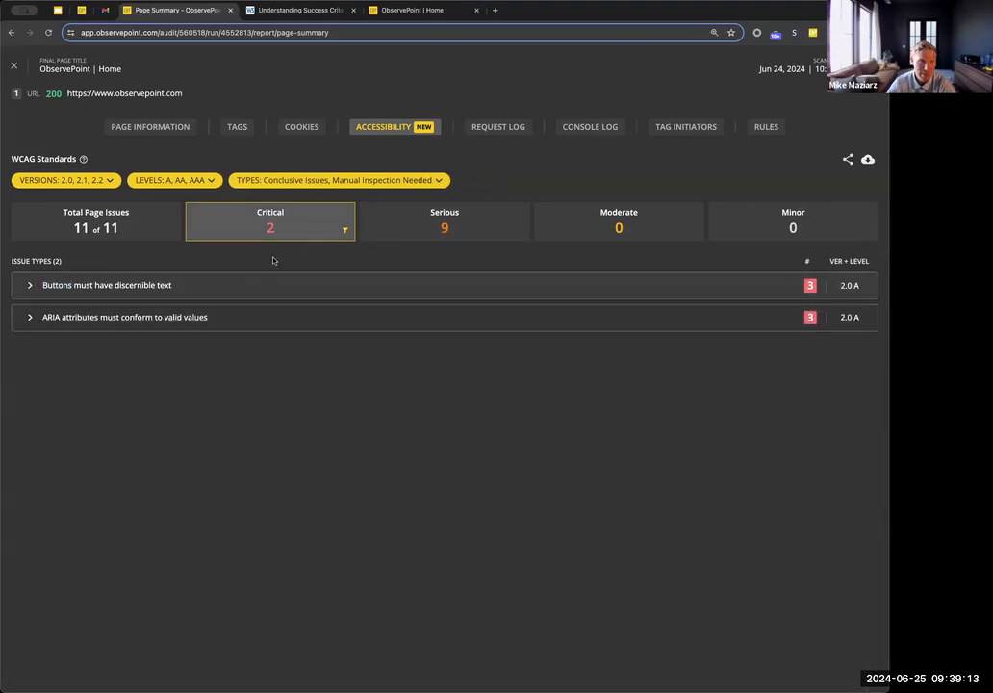
click(746, 285)
scroll(580, 342, down, 2)
scroll(580, 338, up, 2)
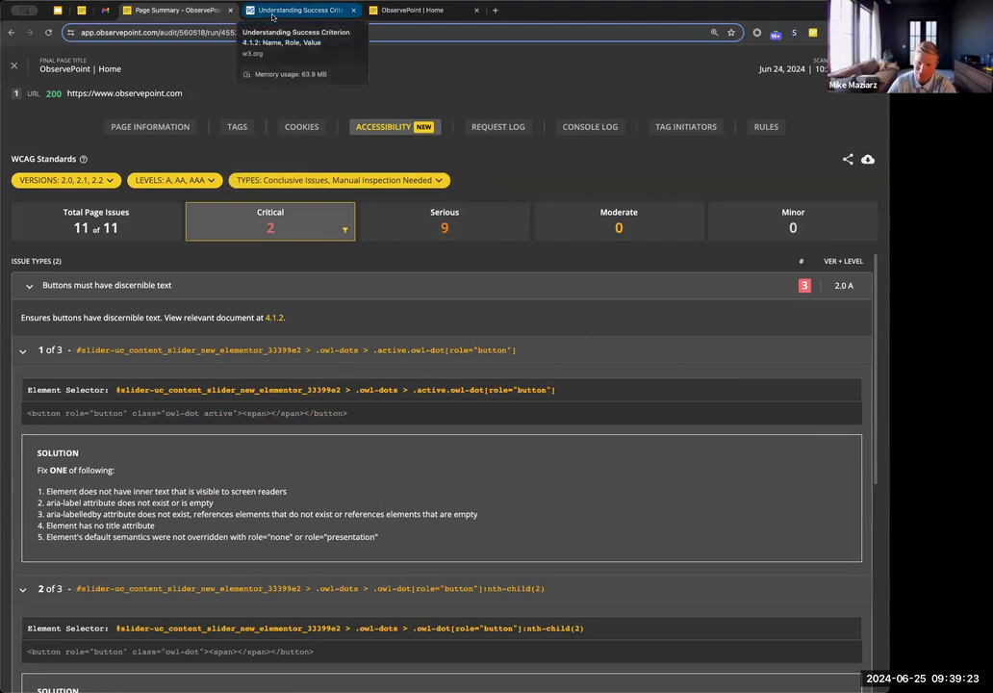
click(270, 228)
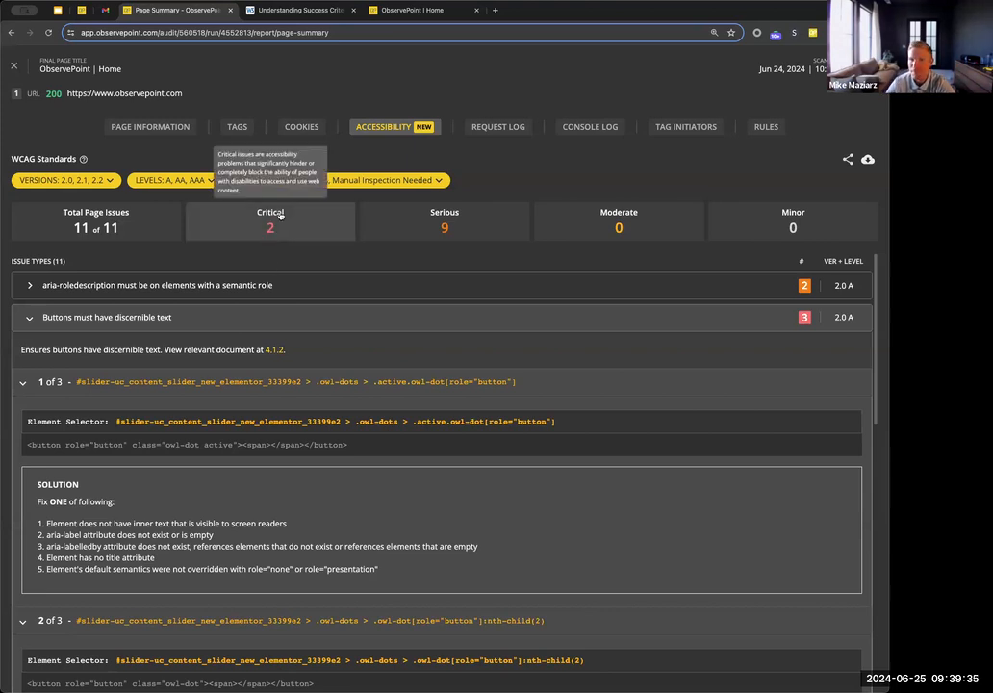
- Switch to the Google Slides presentation and advance from the Q & A slide to the ObservePoint EDGE event slide
click(57, 11)
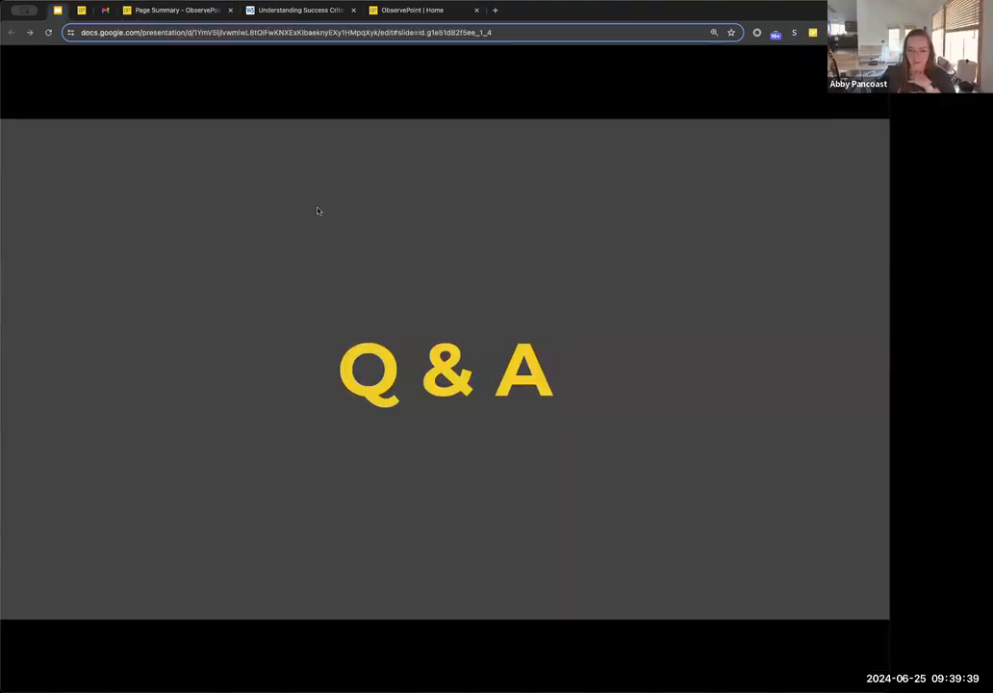
key(Right)
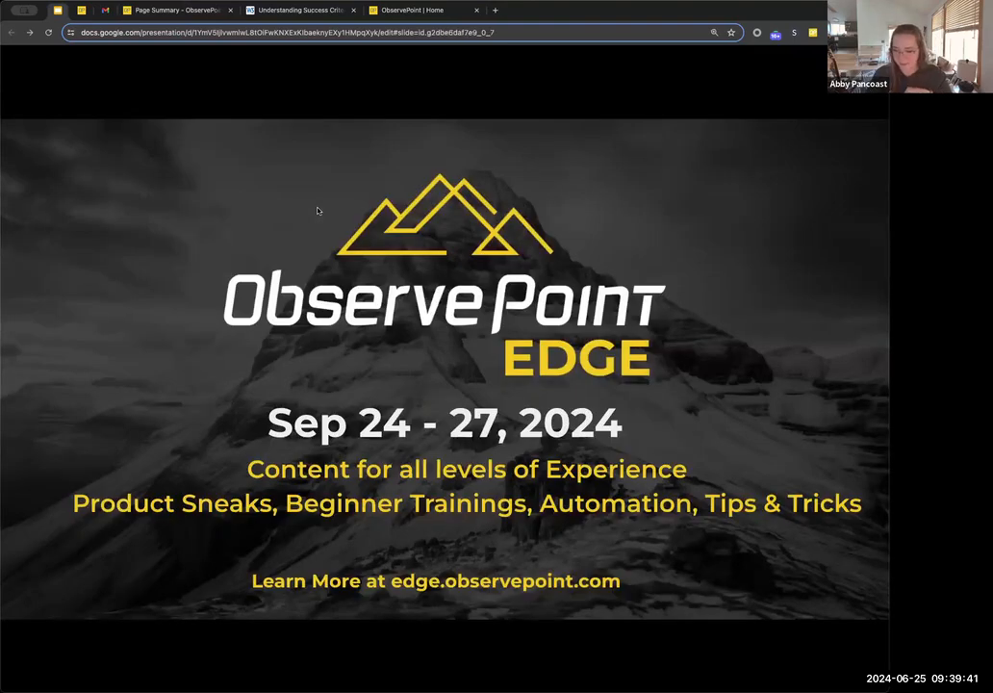